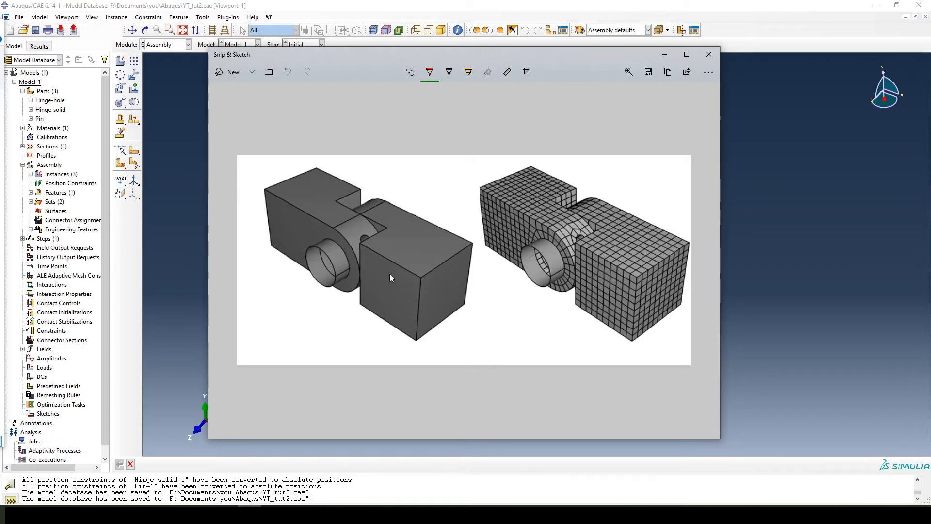
# Step: Minimize the hinge reference image and rearrange the model tree with Parts collapsed and Steps expanded
pyautogui.click(665, 56)
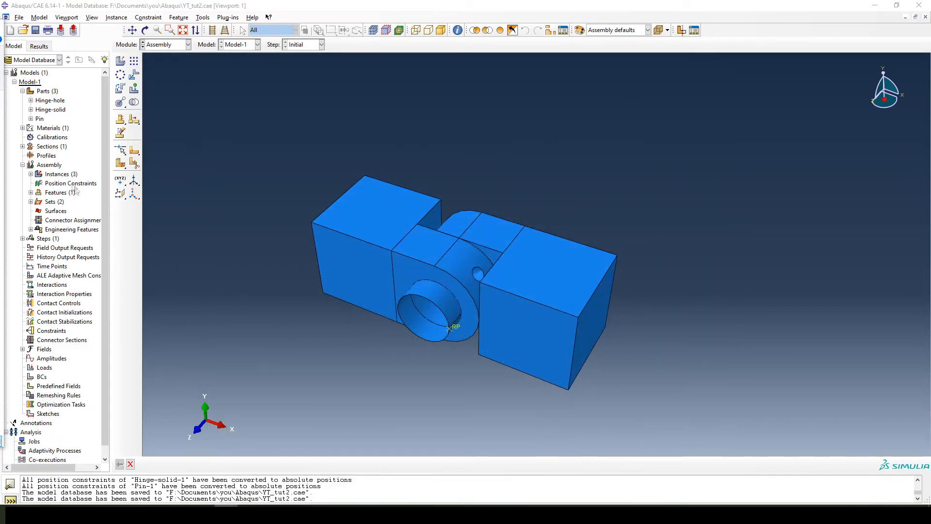
pyautogui.click(31, 174)
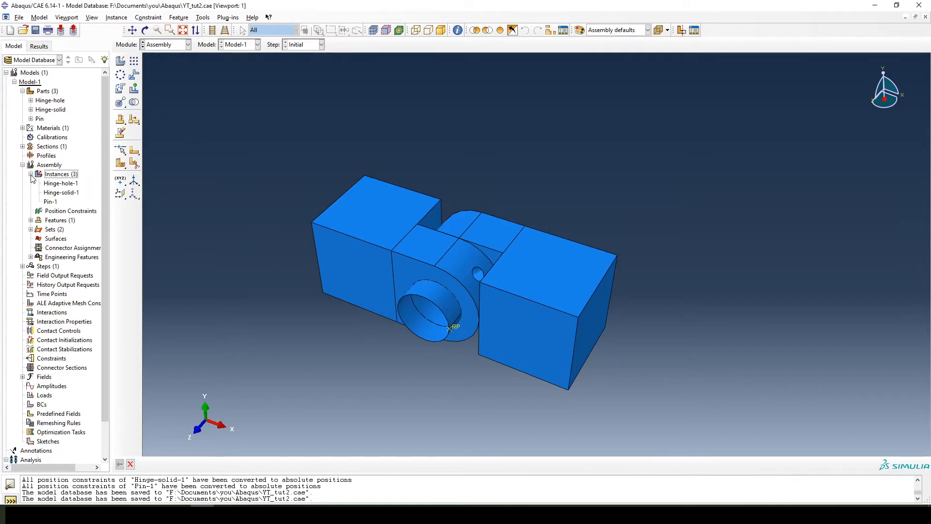
pyautogui.click(31, 174)
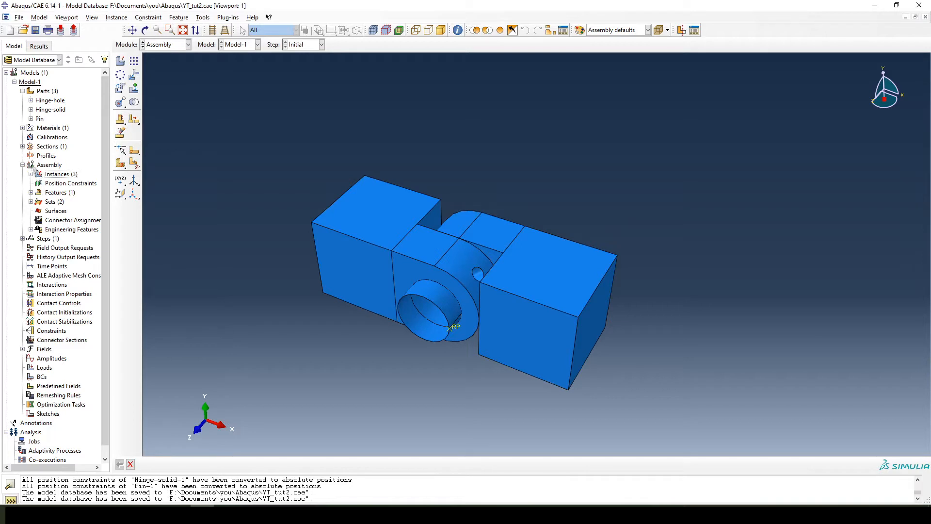
pyautogui.click(22, 91)
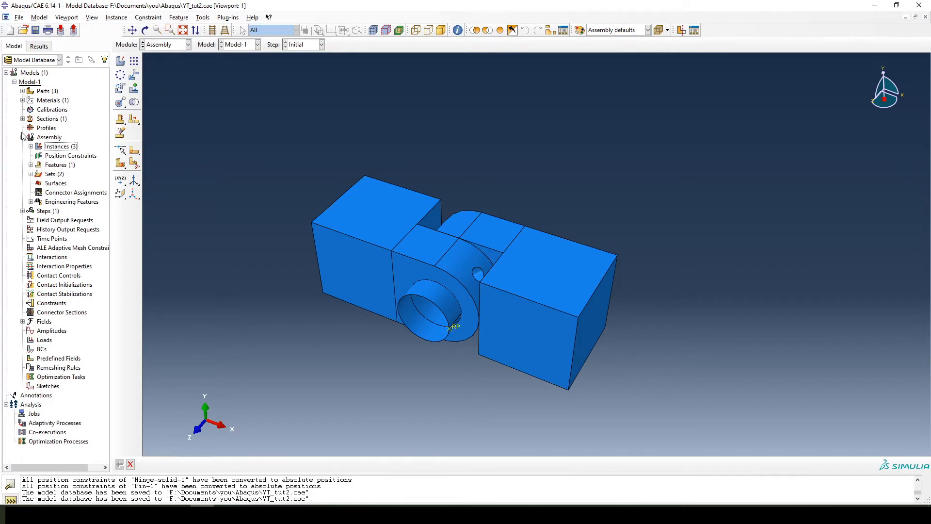
pyautogui.click(22, 211)
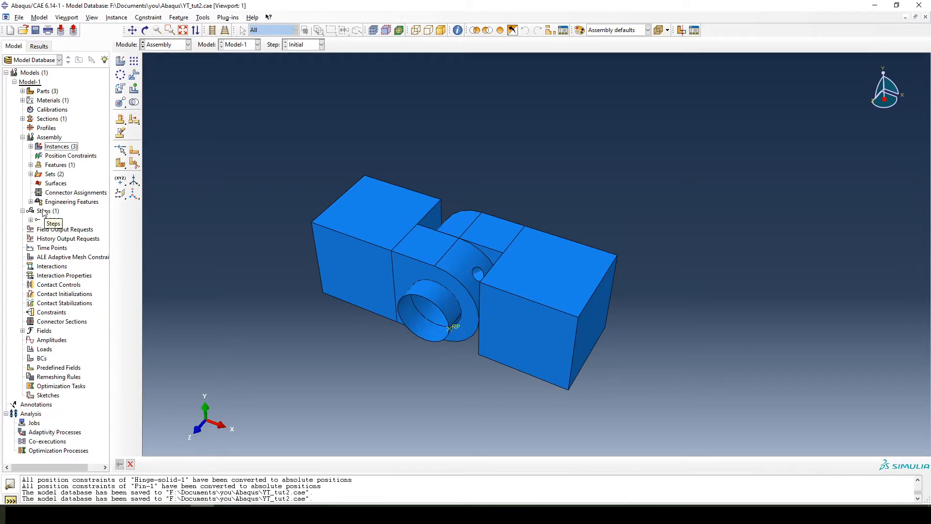
# Step: Create a Static, General analysis step named Contact after the Initial step
pyautogui.doubleClick(43, 211)
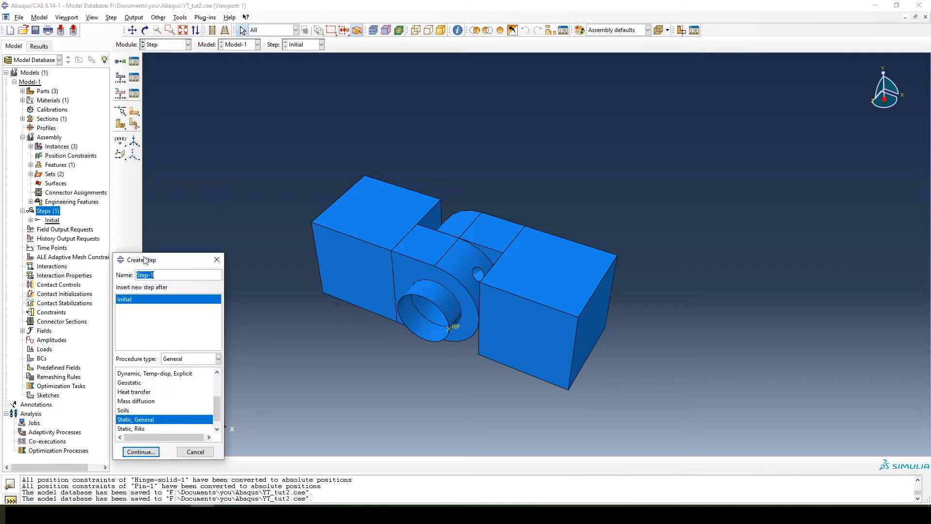
pyautogui.moveTo(146, 261); pyautogui.dragTo(246, 132)
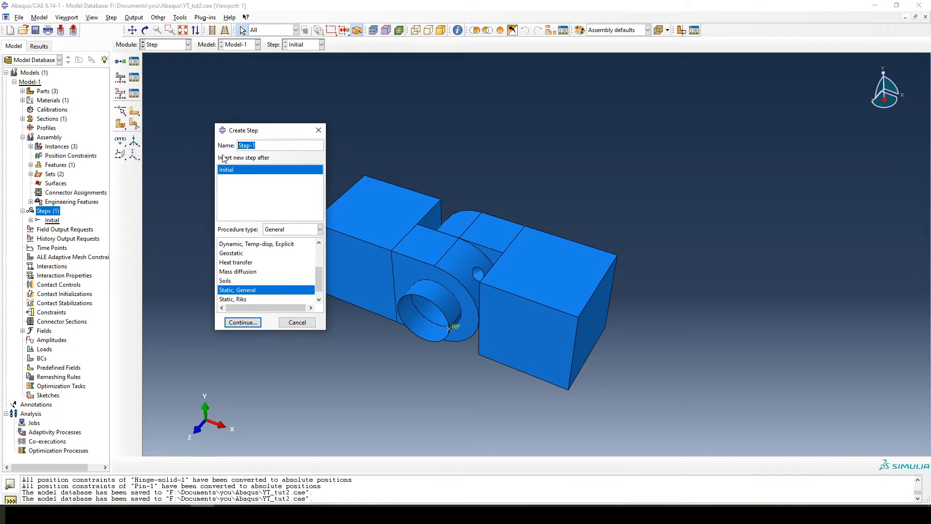
pyautogui.write('Co')
pyautogui.write('ntas')
pyautogui.press('BackSpace')
pyautogui.write('ct')
pyautogui.click(241, 323)
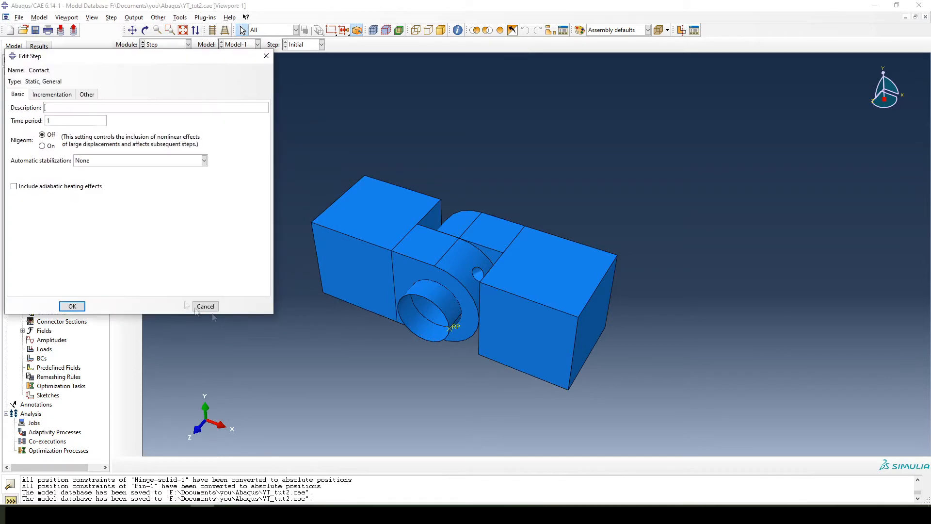
# Step: Give the Contact step the description "Establish contact" and an initial increment size of 0.1
pyautogui.moveTo(118, 61); pyautogui.dragTo(349, 134)
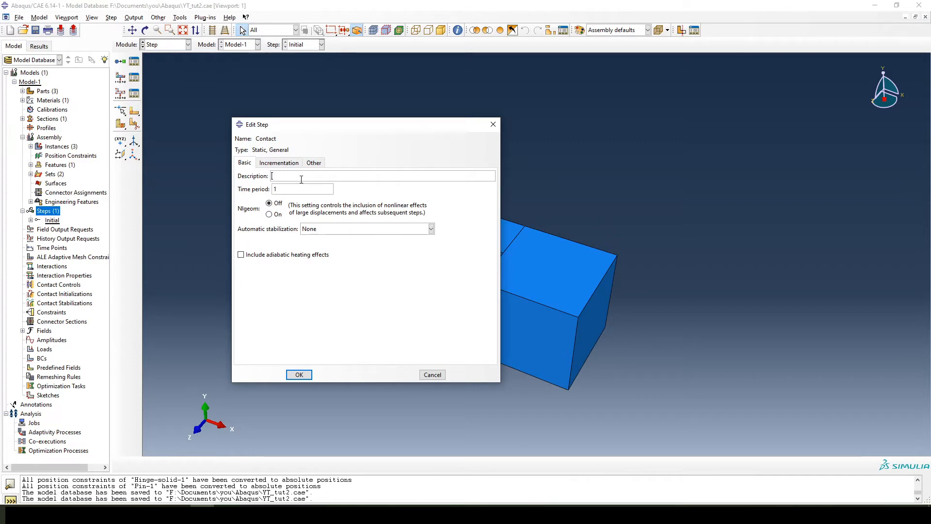
pyautogui.write('stablich contact')
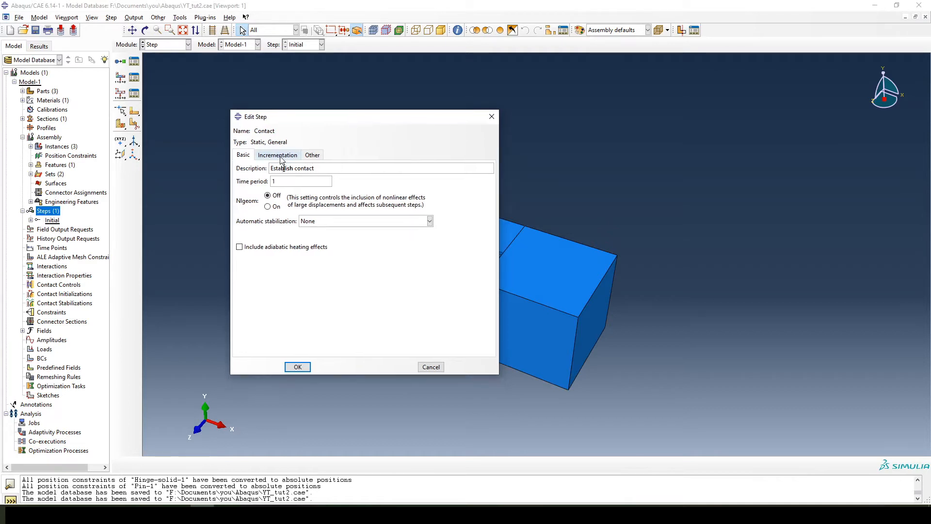
pyautogui.click(280, 156)
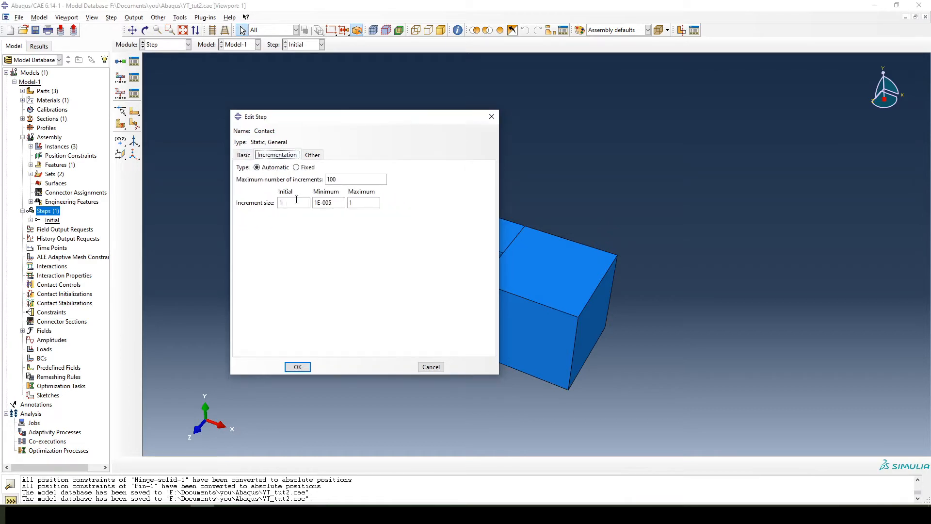
pyautogui.doubleClick(291, 202)
pyautogui.write('0.1')
pyautogui.click(296, 366)
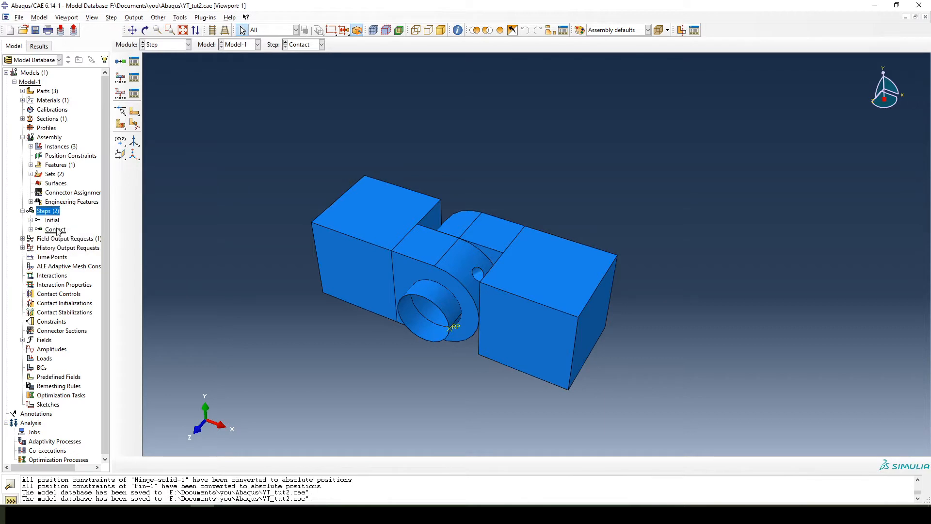
# Step: Create a Static, General step named Load after Contact, with the description "Apply load"
pyautogui.doubleClick(47, 212)
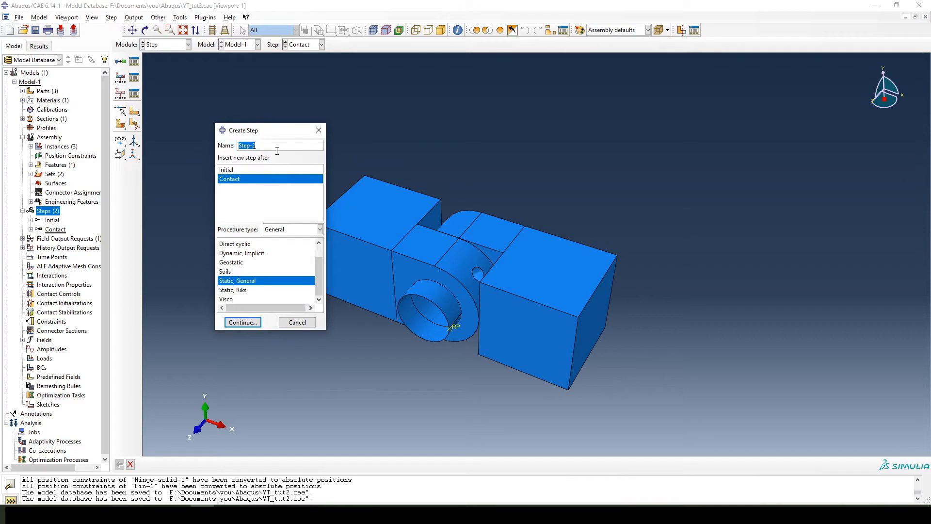
pyautogui.write('Load')
pyautogui.click(244, 322)
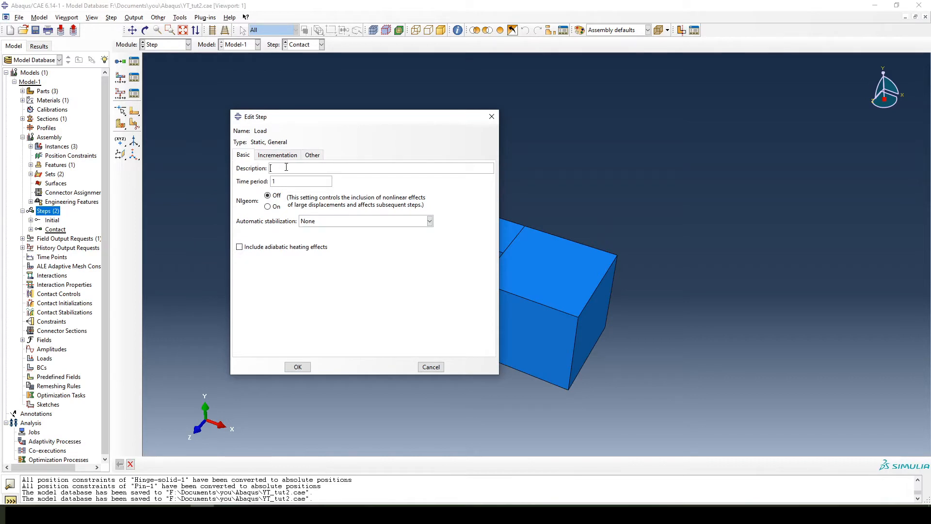
pyautogui.write('Apply')
pyautogui.write(' load')
pyautogui.click(290, 158)
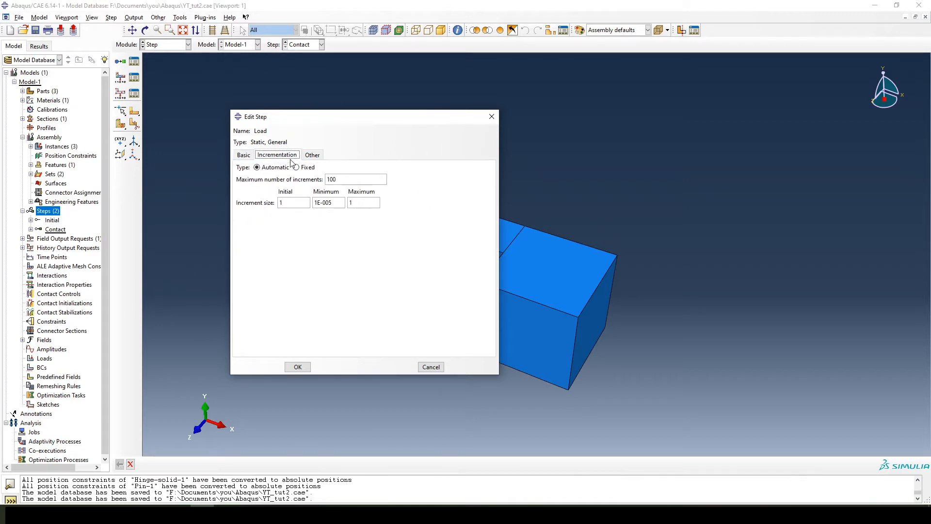
pyautogui.click(243, 155)
pyautogui.click(294, 169)
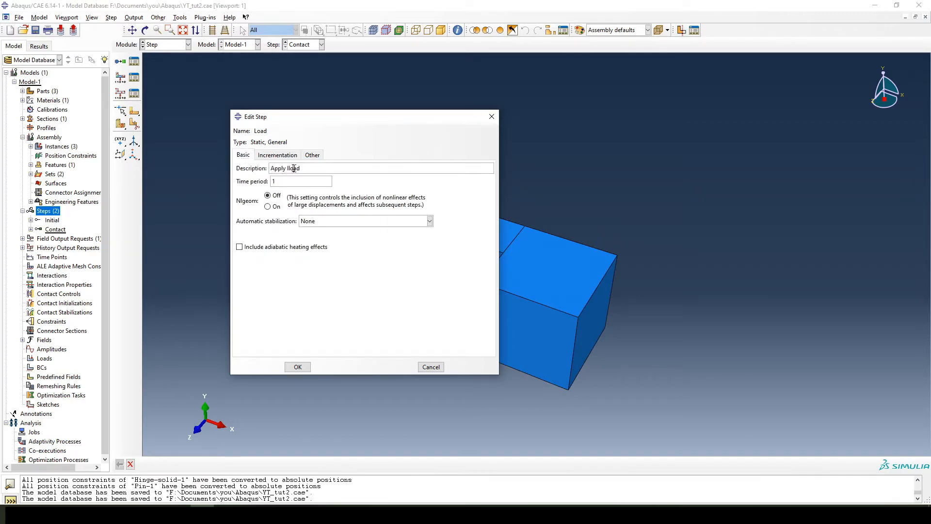
pyautogui.press('BackSpace')
# Step: Set the Load step's initial increment size to 0.1 and finish the step definition
pyautogui.click(277, 155)
pyautogui.doubleClick(293, 203)
pyautogui.write('0.1')
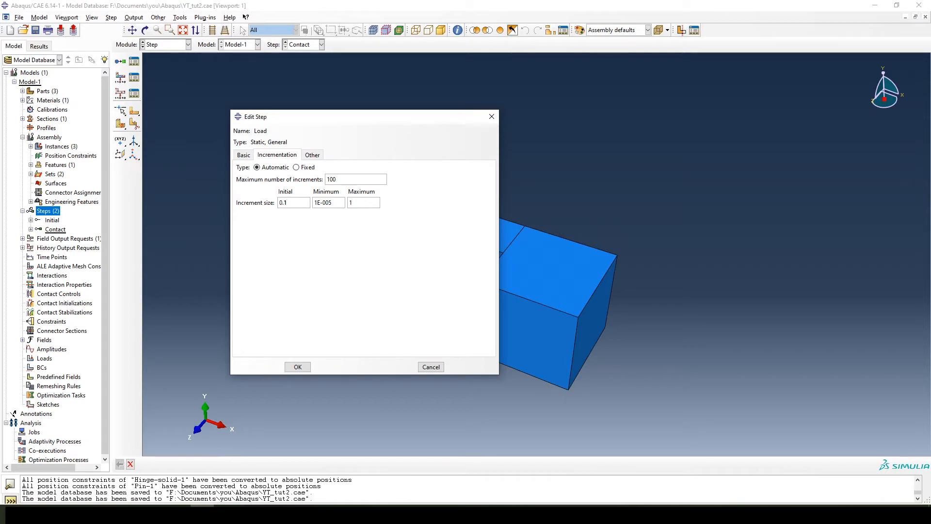
pyautogui.click(294, 369)
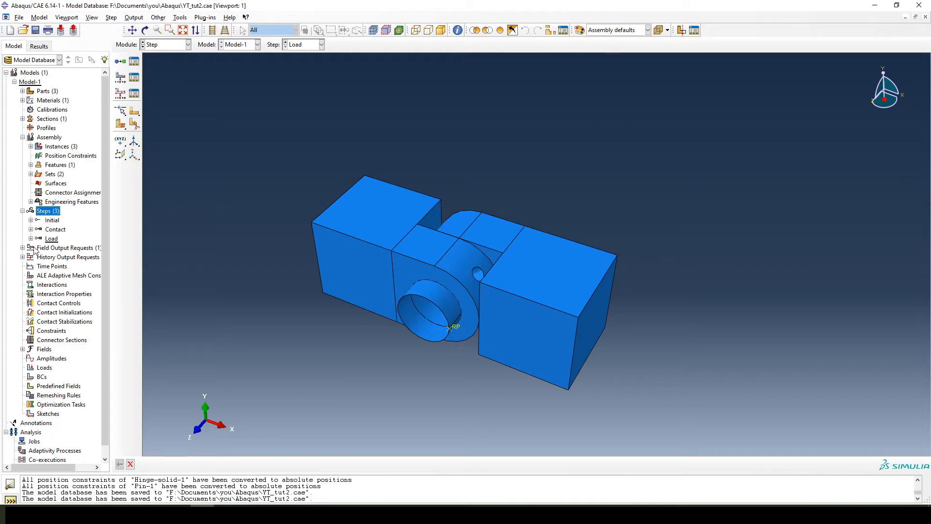
# Step: Edit field output request F-Output-1 in the Contact step so that output is written only at the last increment
pyautogui.rightClick(65, 249)
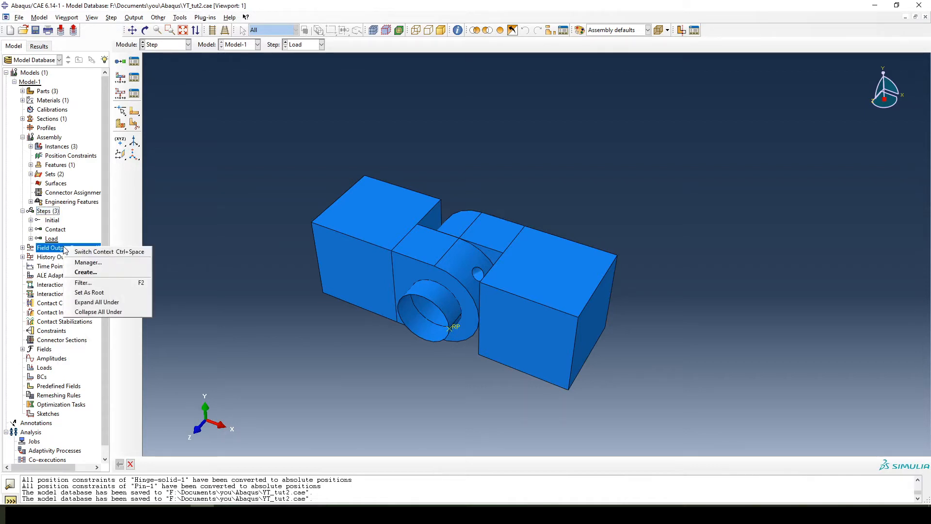
pyautogui.click(99, 265)
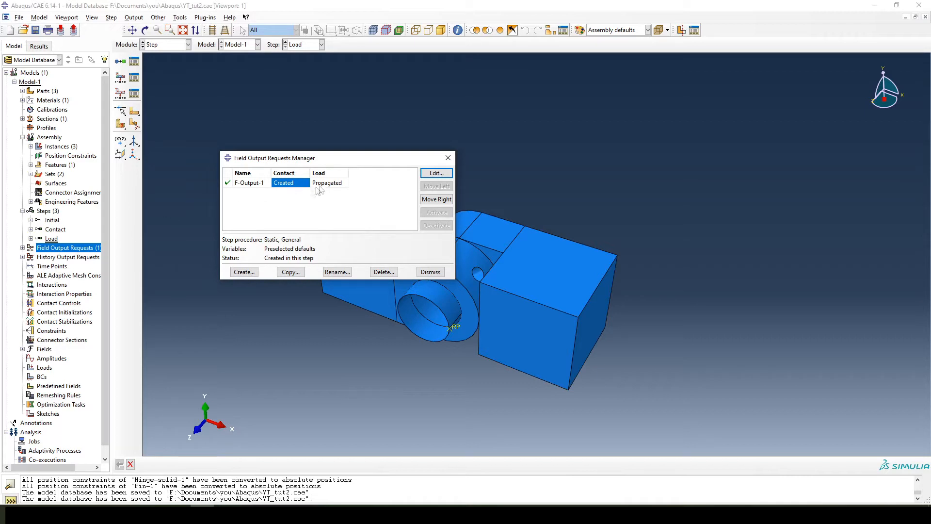
pyautogui.click(253, 182)
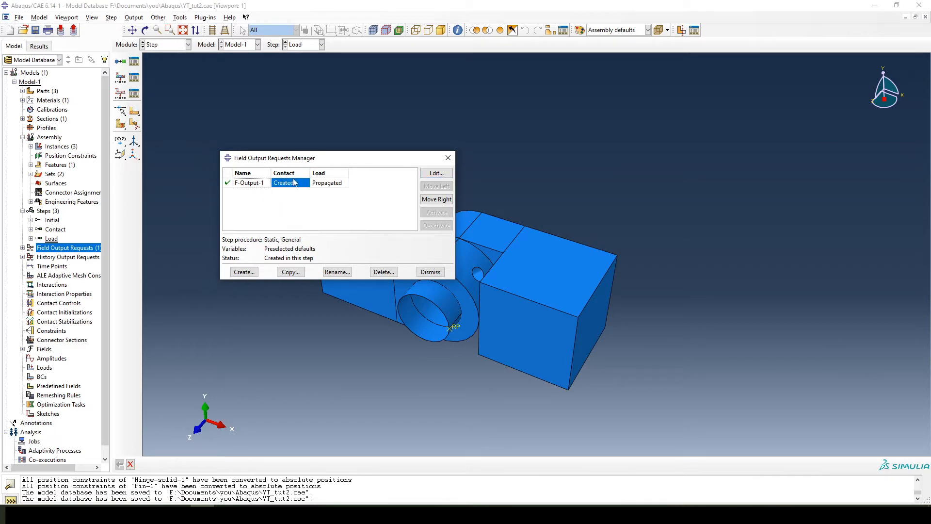
pyautogui.click(432, 177)
pyautogui.moveTo(195, 59); pyautogui.dragTo(539, 99)
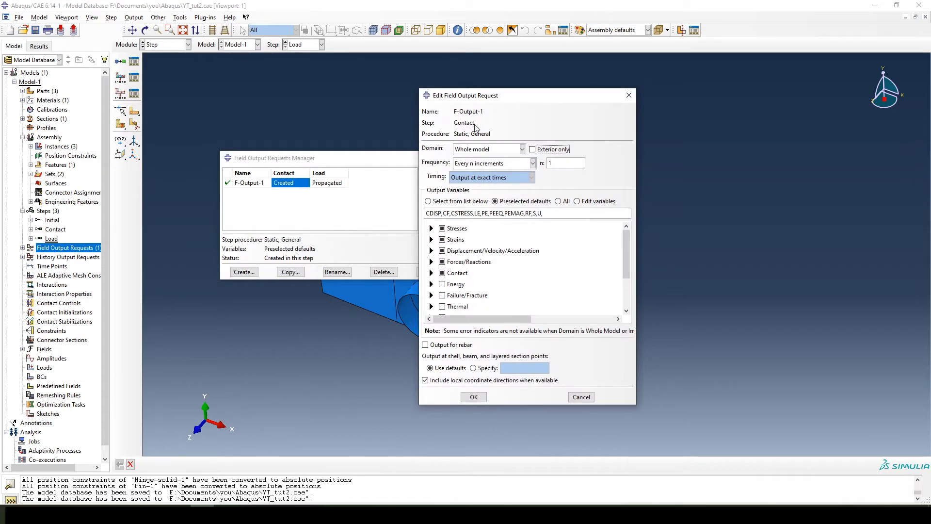
pyautogui.moveTo(519, 99); pyautogui.dragTo(465, 63)
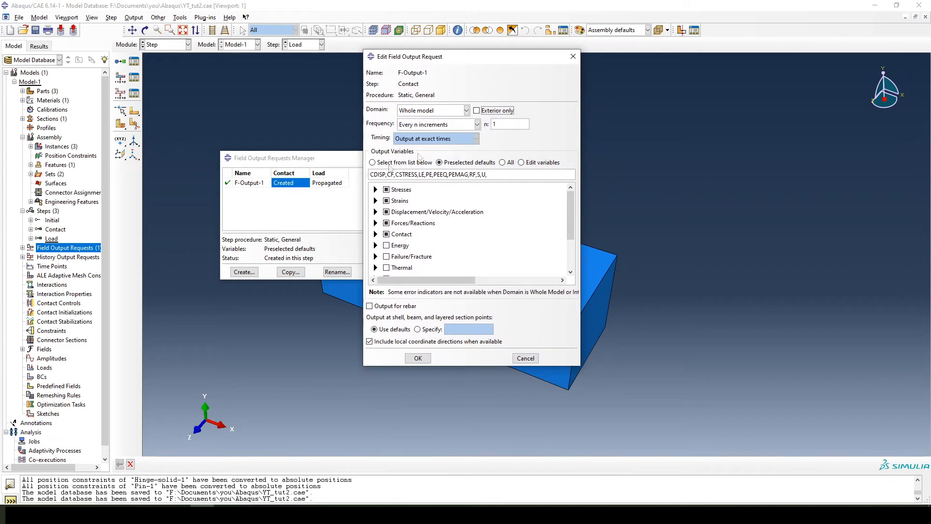
pyautogui.click(477, 125)
pyautogui.click(477, 125)
pyautogui.moveTo(472, 62); pyautogui.dragTo(463, 80)
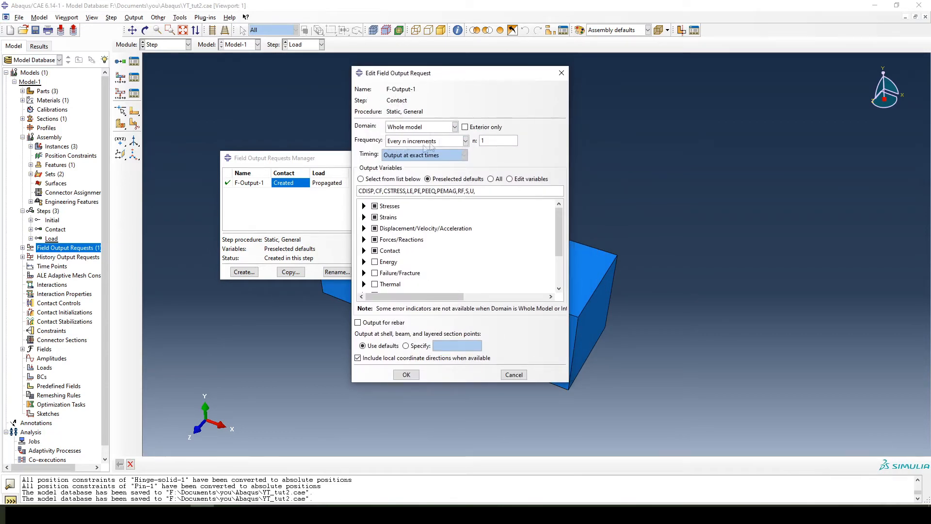
pyautogui.click(465, 141)
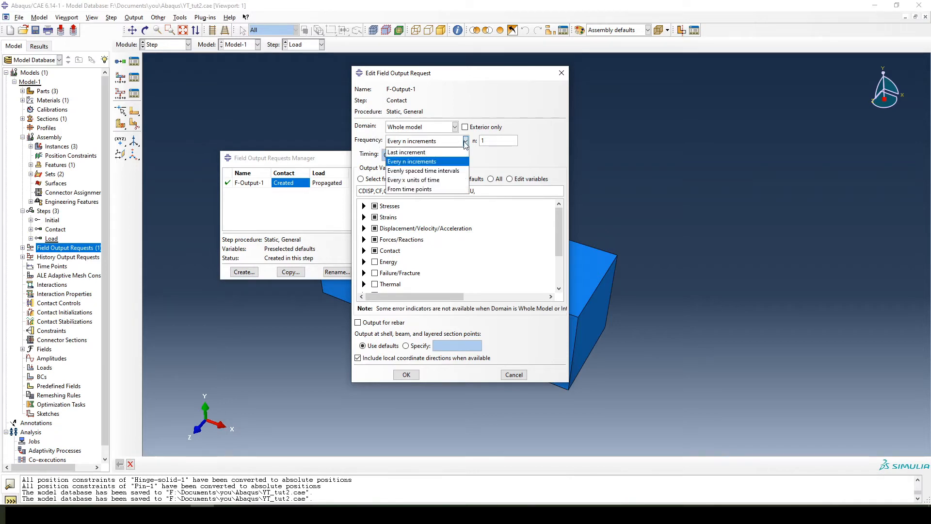
pyautogui.click(405, 153)
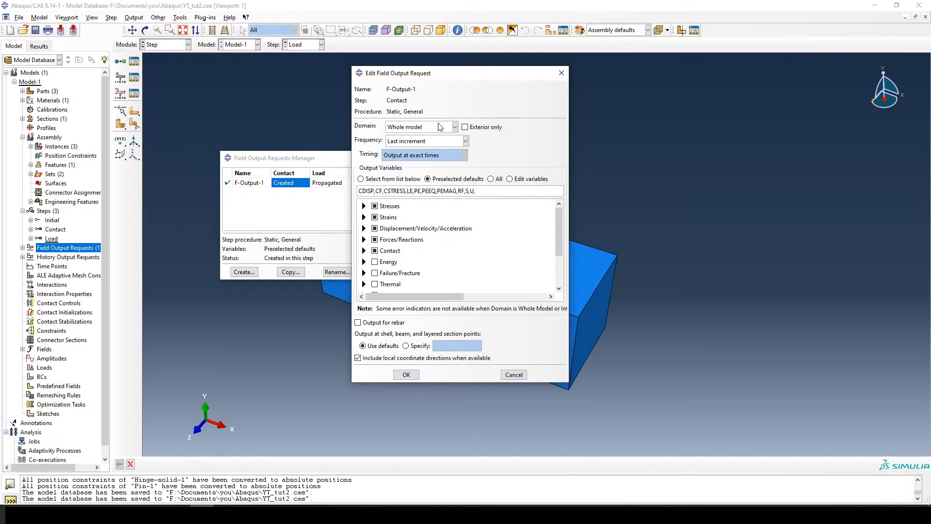
pyautogui.click(408, 375)
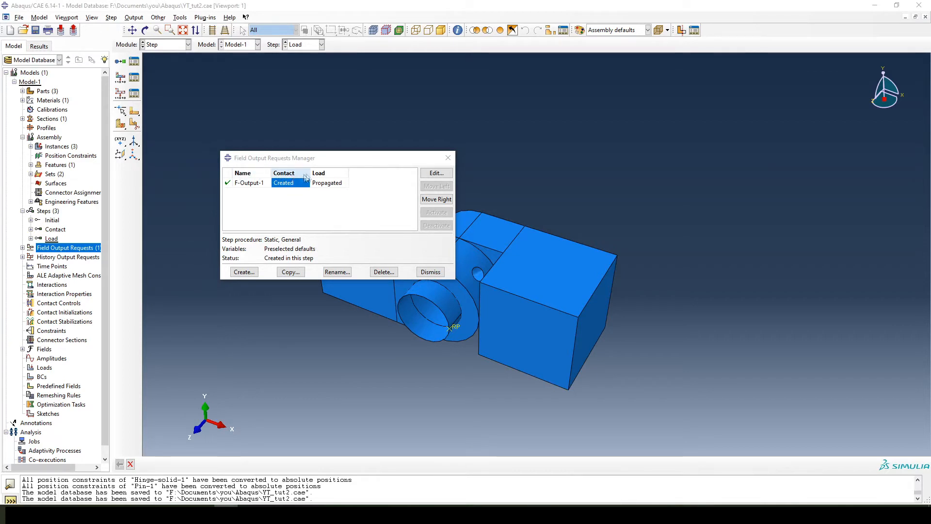
# Step: Edit F-Output-1 in the Load step to write output every n increments, with n set to 1
pyautogui.click(330, 187)
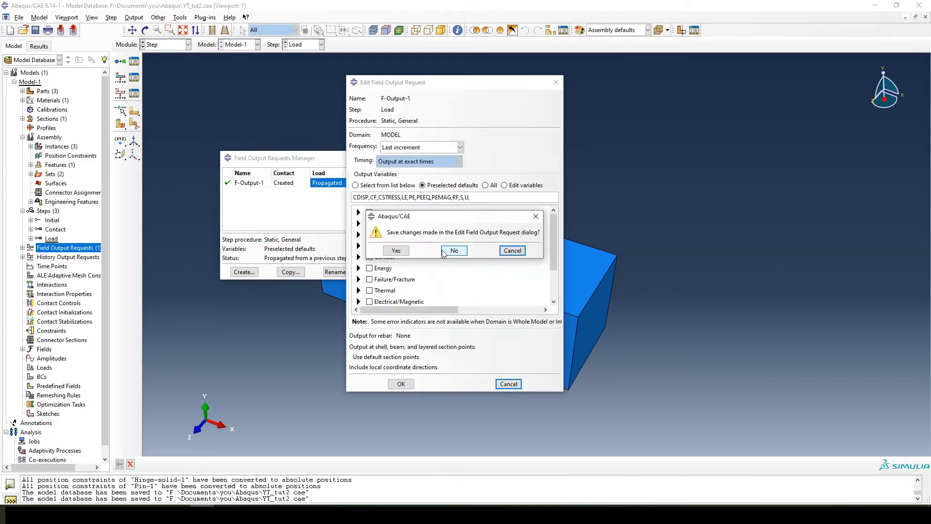
pyautogui.click(445, 251)
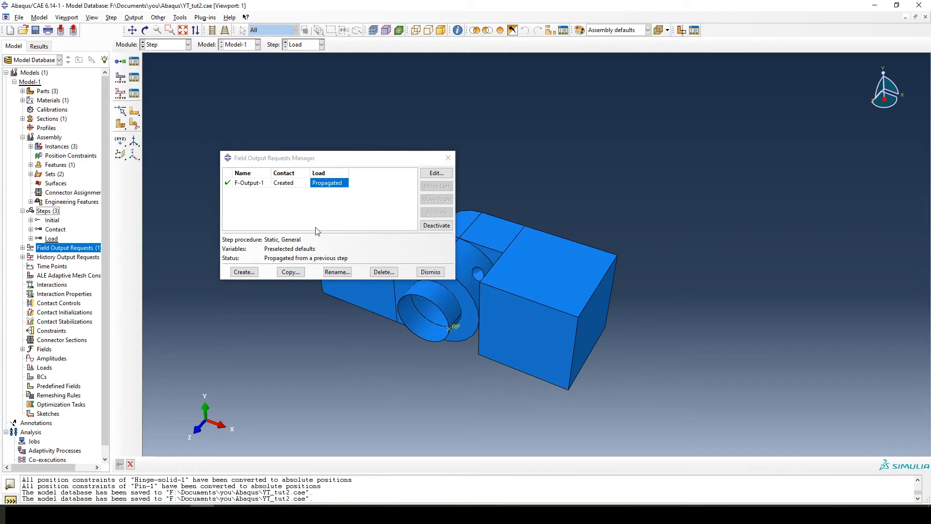
pyautogui.click(296, 185)
pyautogui.click(329, 183)
pyautogui.click(436, 173)
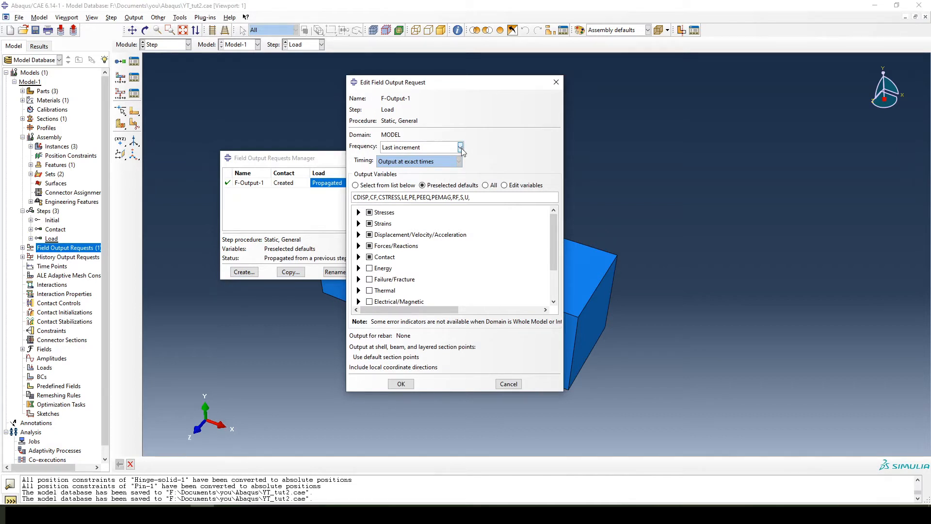
pyautogui.click(460, 147)
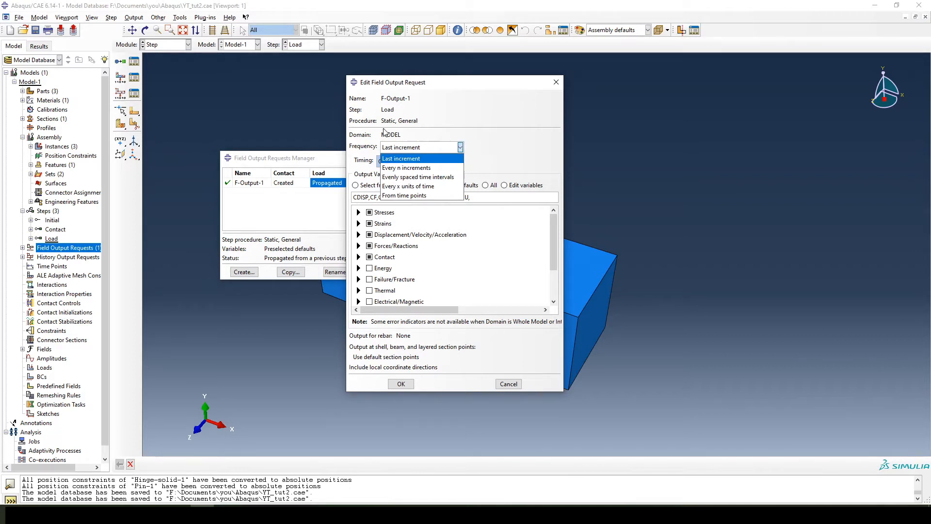
pyautogui.click(402, 168)
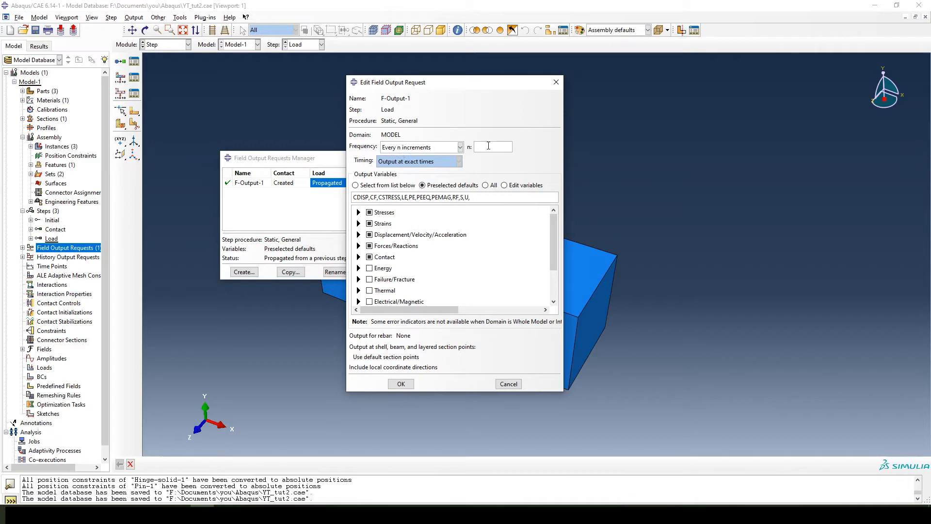
pyautogui.click(488, 147)
pyautogui.write('1')
# Step: Keep contact stresses (CSTRESS) and contact displacements (CDISP) selected in the Load step's field output variables, save the request and close the manager
pyautogui.scroll(-1, 423, 234)
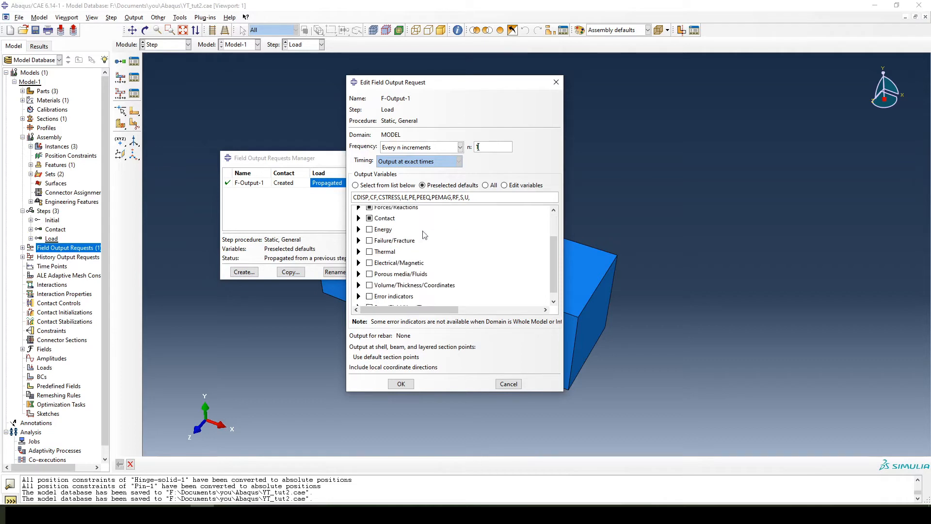
pyautogui.scroll(1, 455, 260)
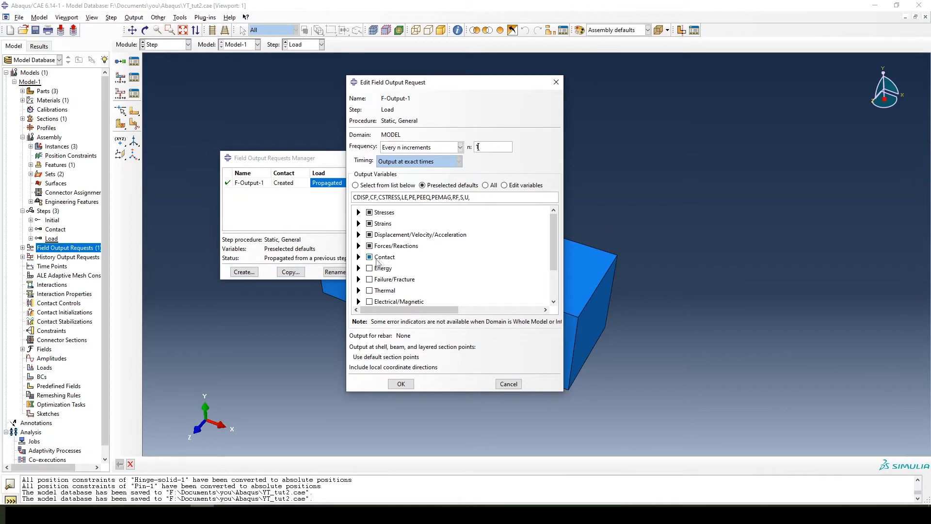
pyautogui.click(359, 260)
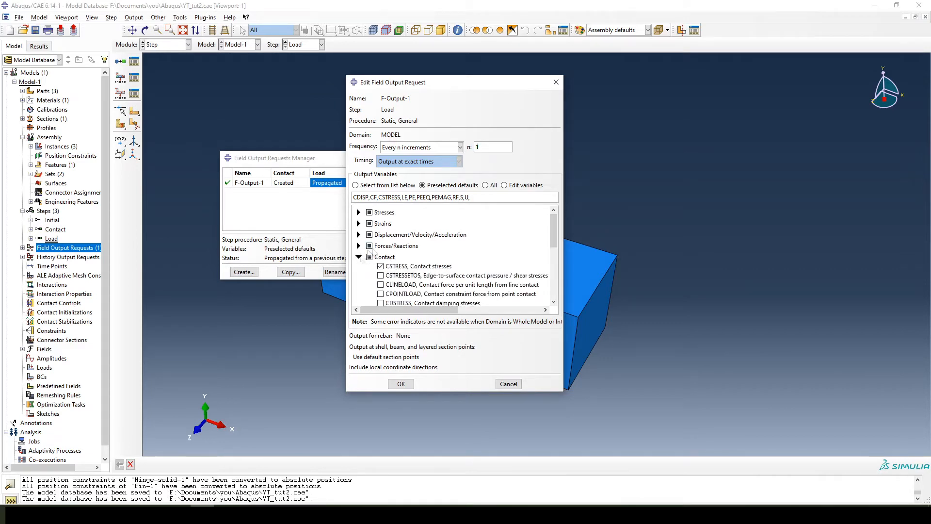
pyautogui.scroll(-1, 369, 266)
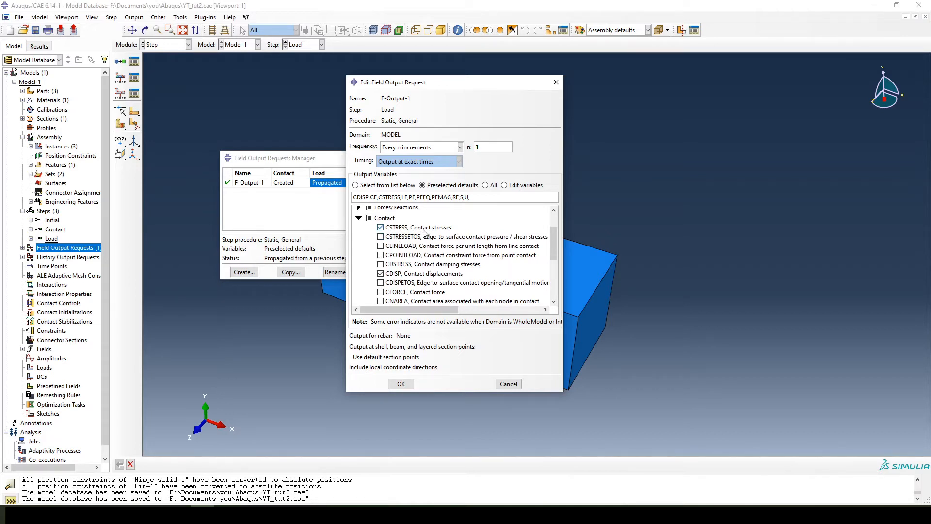
pyautogui.scroll(-2, 417, 249)
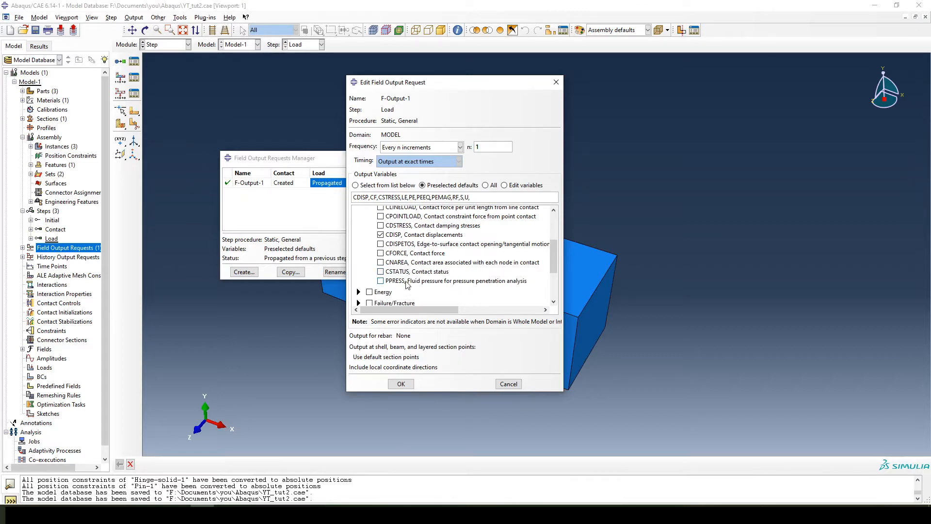
pyautogui.scroll(2, 406, 285)
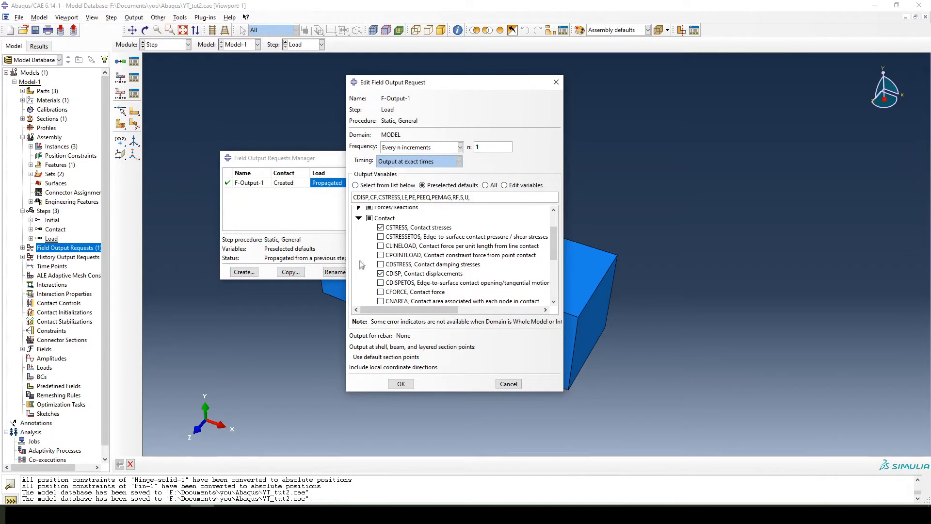
pyautogui.click(381, 274)
pyautogui.click(380, 274)
pyautogui.click(381, 274)
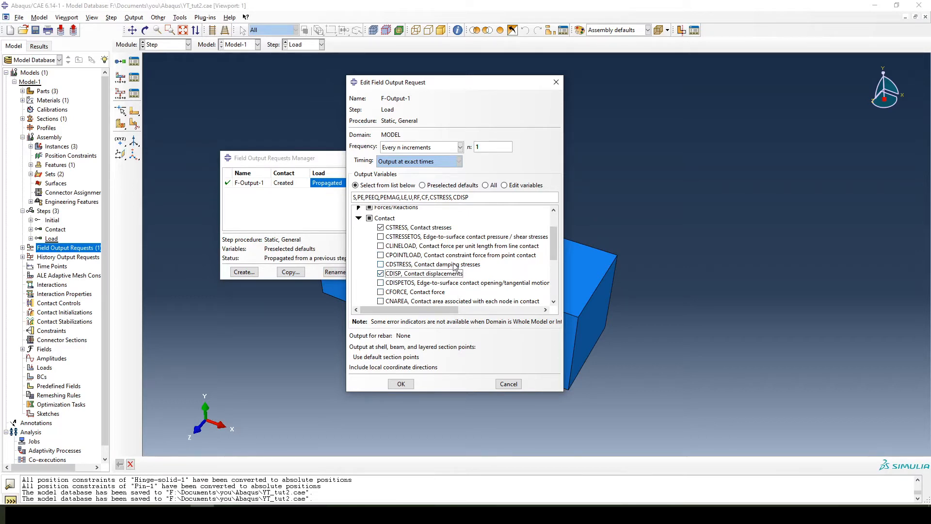
pyautogui.click(400, 383)
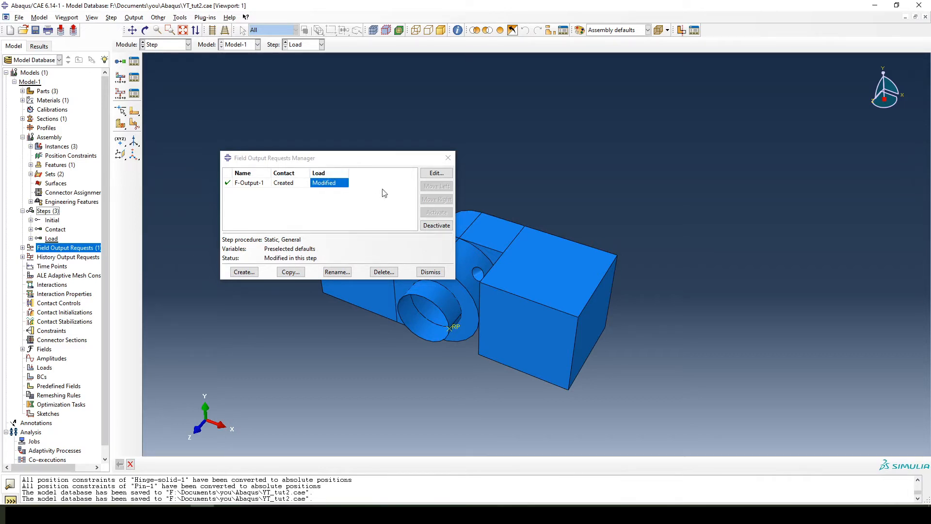
pyautogui.click(430, 272)
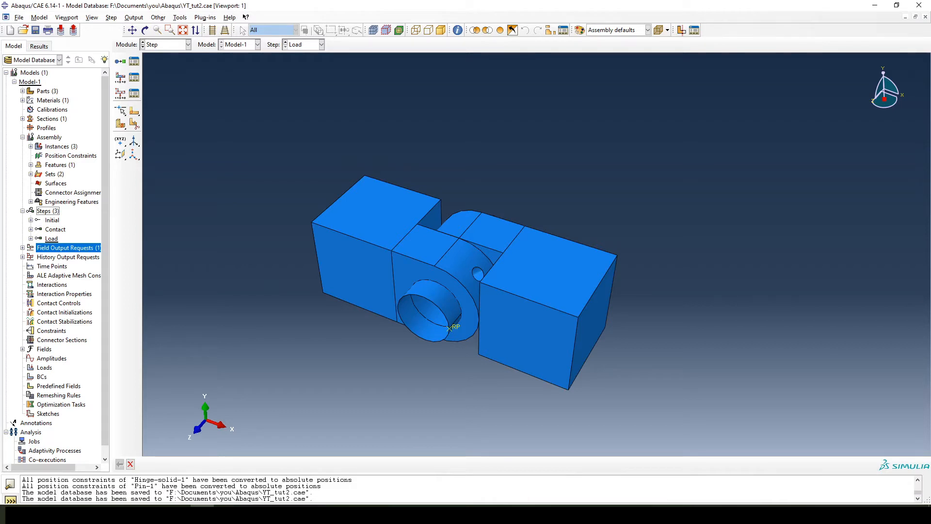
# Step: Start a new assembly-level geometry set named Monitor
pyautogui.click(30, 174)
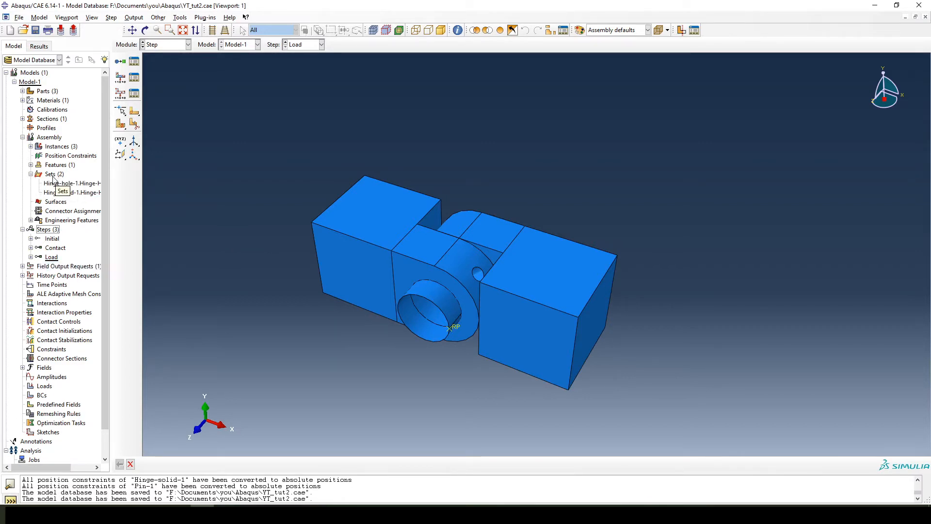
pyautogui.rightClick(54, 180)
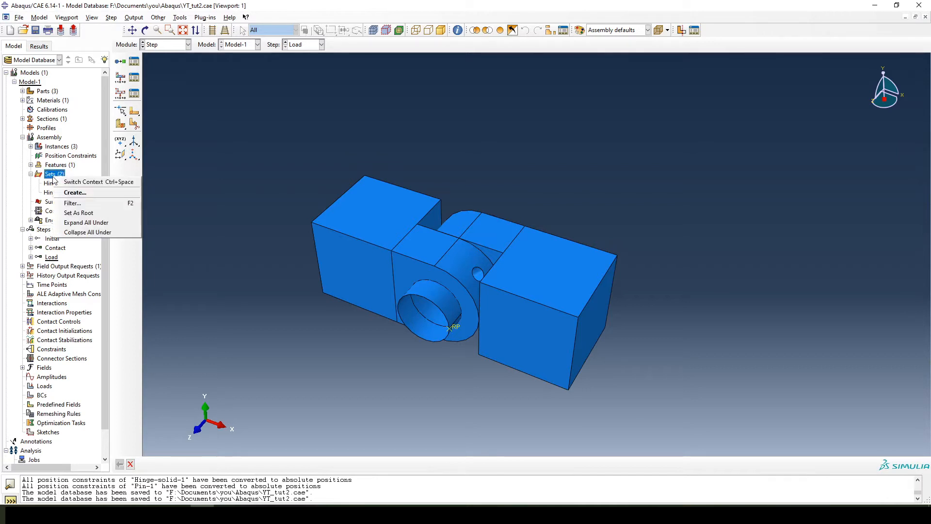
pyautogui.click(75, 200)
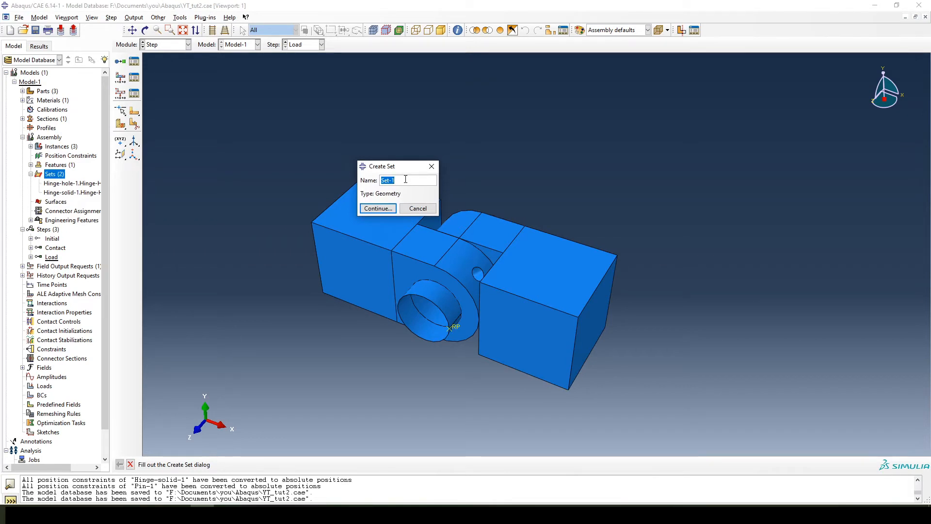
pyautogui.write('monitor')
pyautogui.press('BackSpace')
pyautogui.write('M')
pyautogui.click(379, 208)
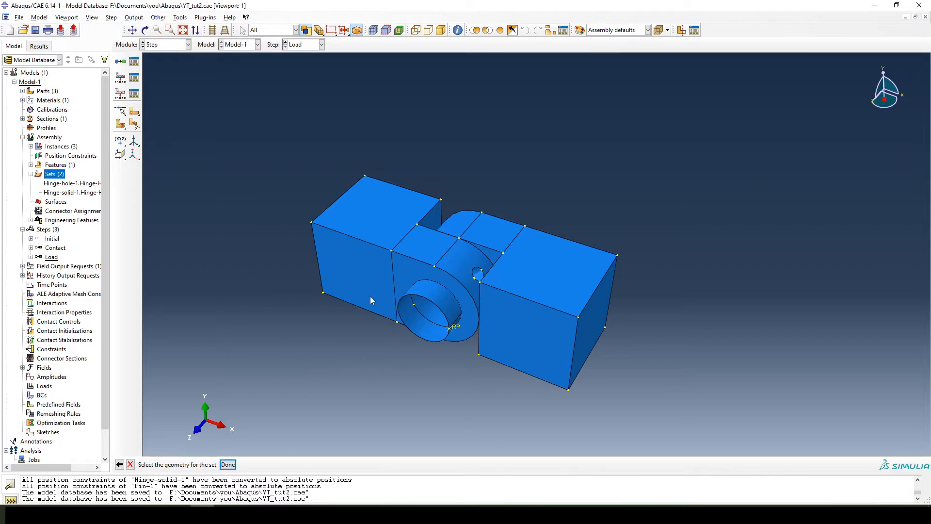
# Step: Assign the hinge block's upper front corner vertex beside the small hole to the Monitor set, finish the set and highlight it for checking
pyautogui.scroll(-3, 477, 293)
pyautogui.scroll(8, 477, 295)
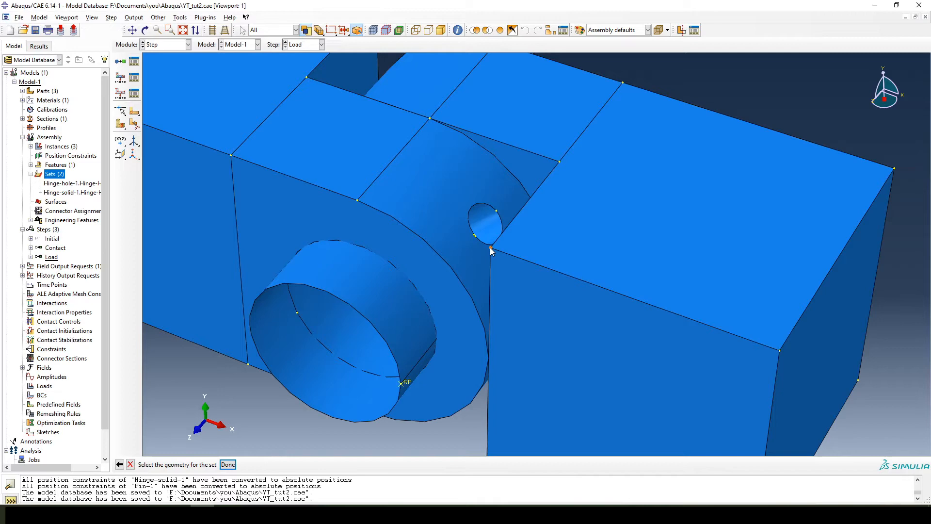
pyautogui.click(490, 247)
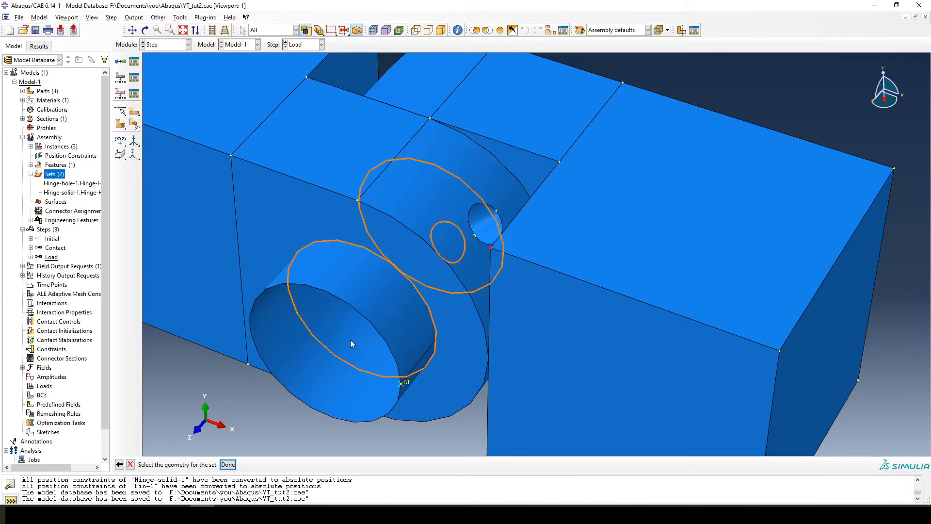
pyautogui.scroll(-5, 351, 344)
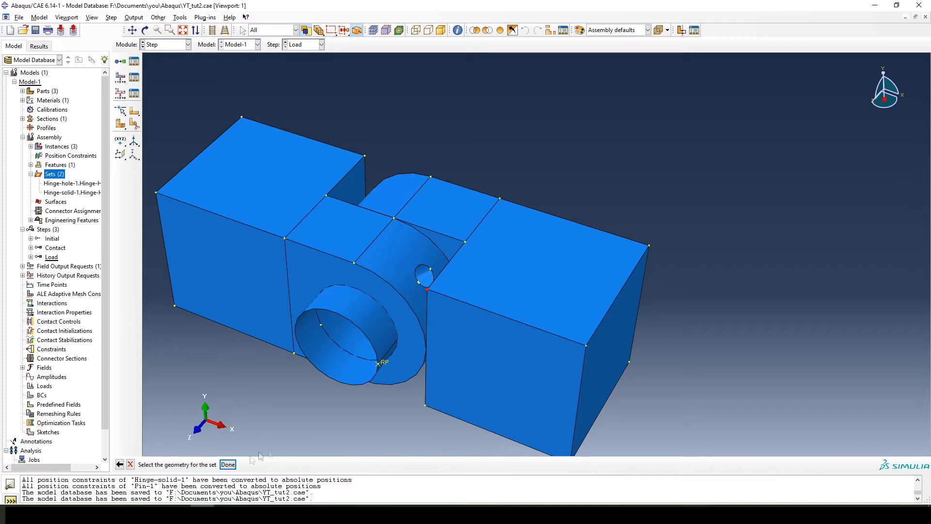
pyautogui.click(226, 464)
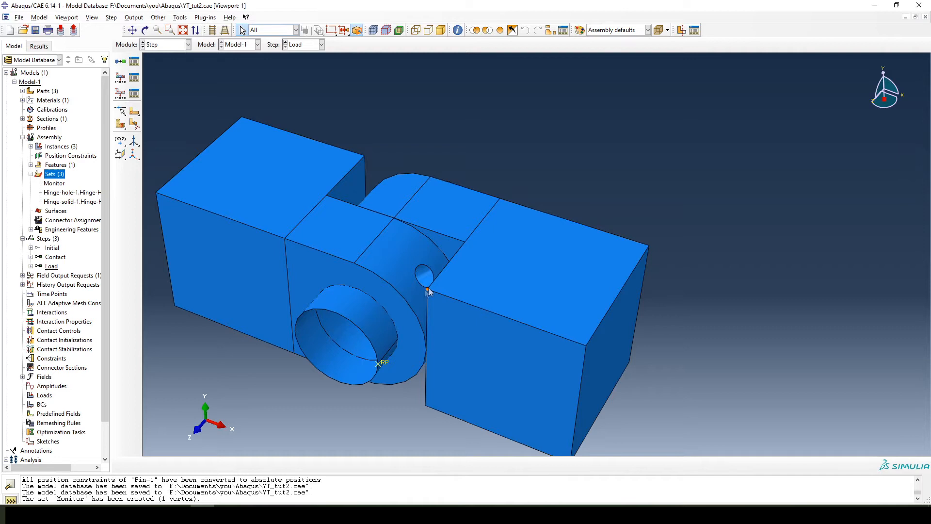
pyautogui.click(54, 183)
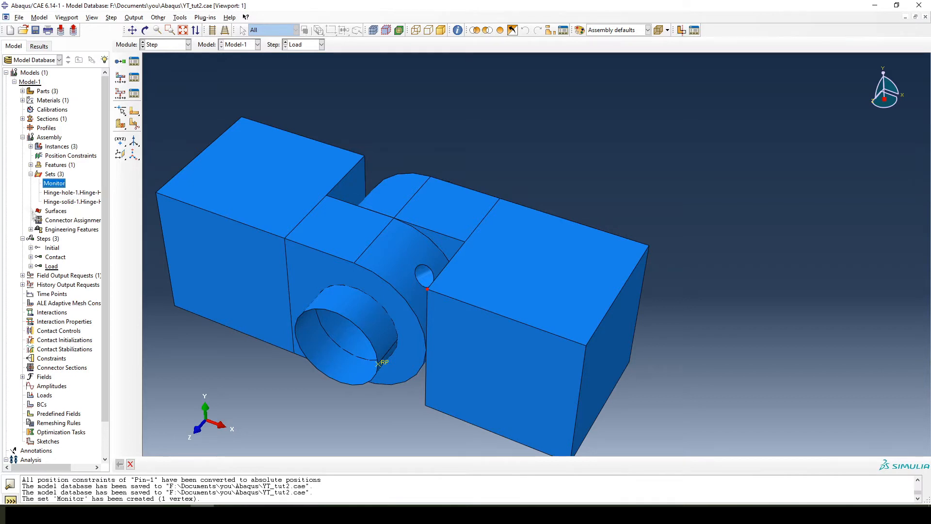
pyautogui.rightClick(51, 239)
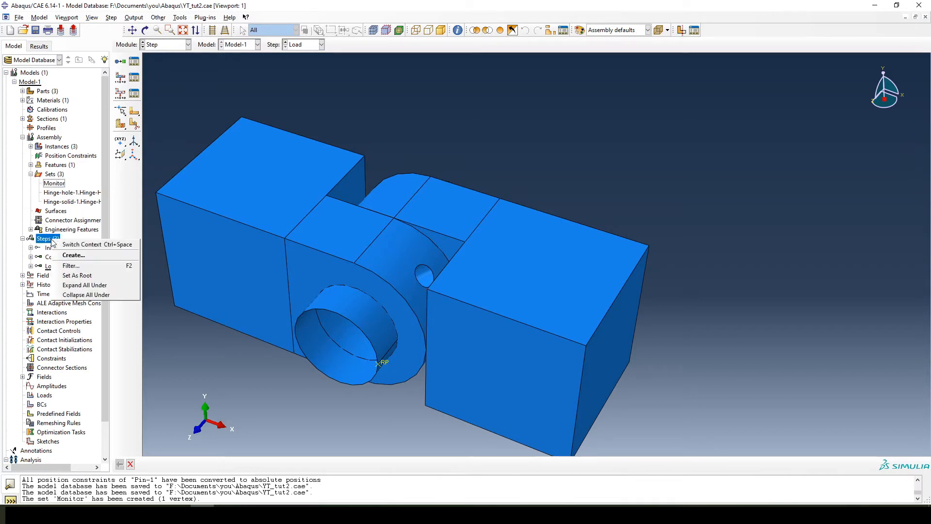
pyautogui.click(44, 243)
pyautogui.doubleClick(49, 239)
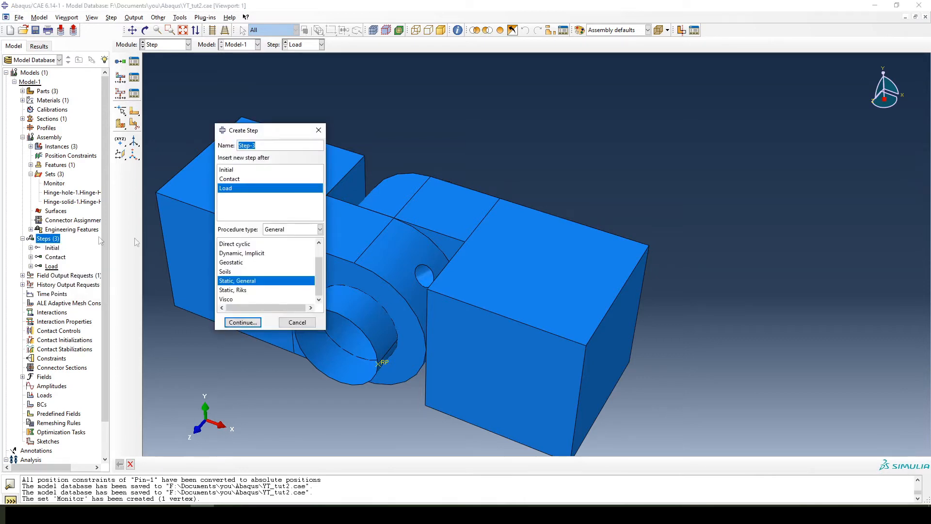
pyautogui.click(297, 322)
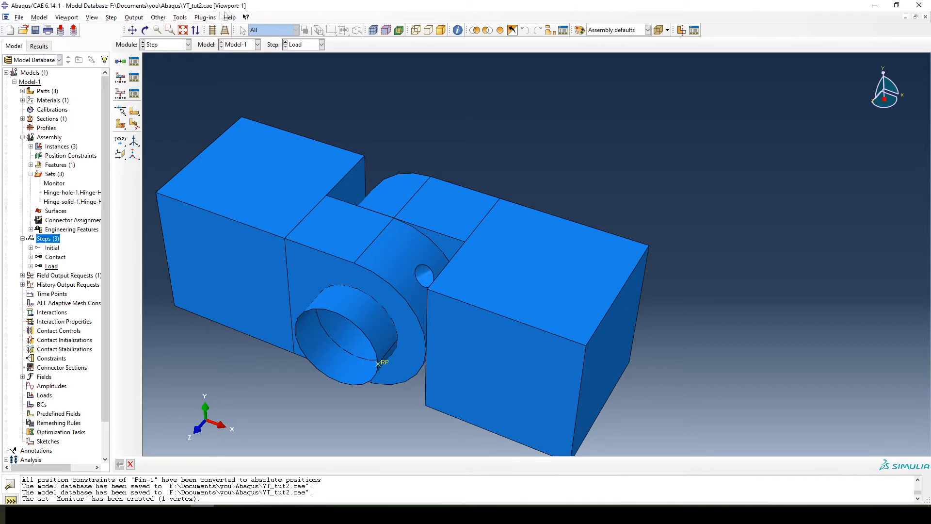
pyautogui.click(30, 82)
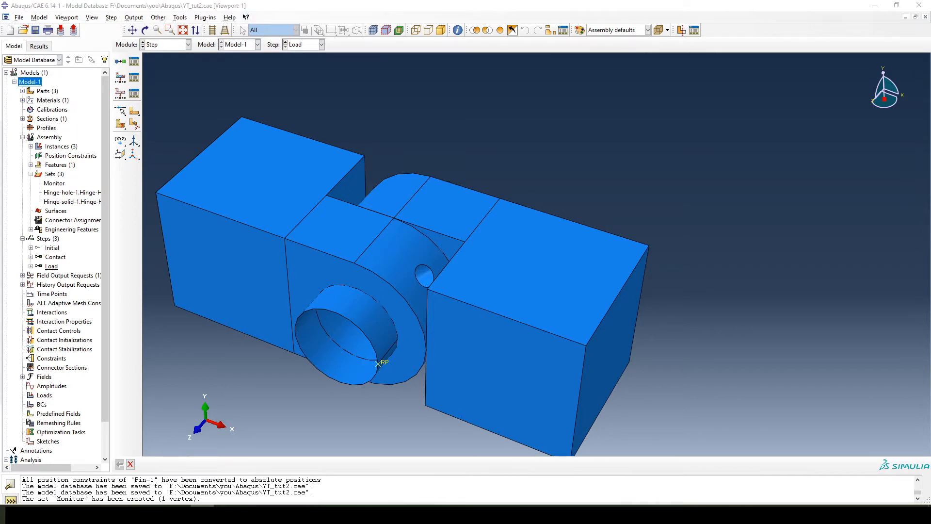
pyautogui.click(47, 92)
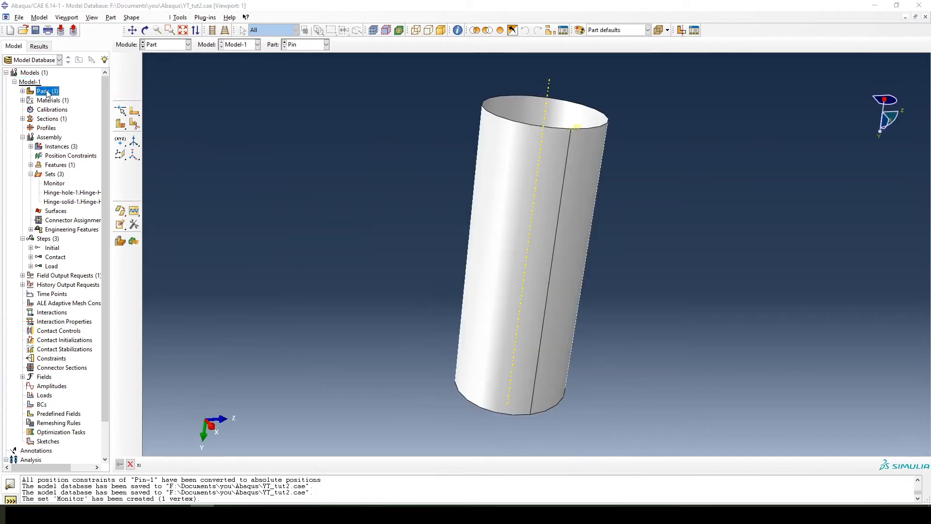
pyautogui.doubleClick(47, 91)
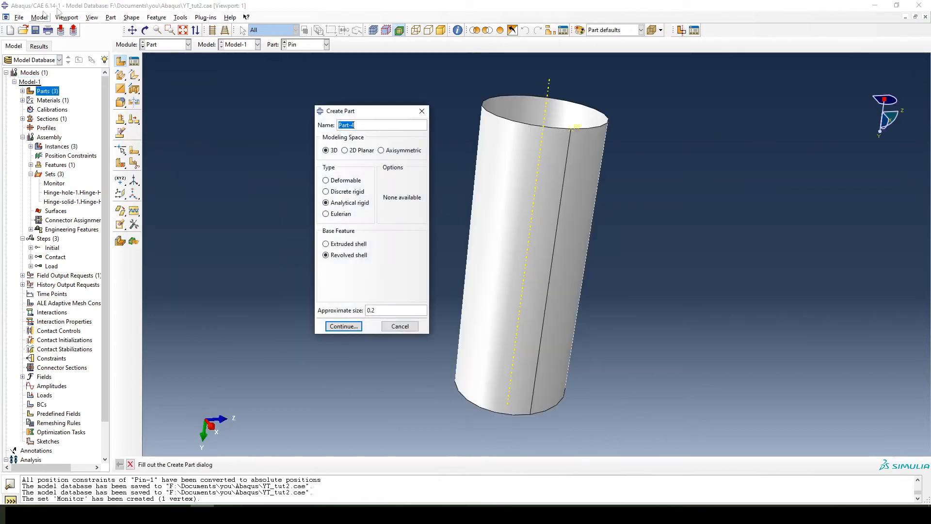
pyautogui.click(400, 329)
pyautogui.click(48, 240)
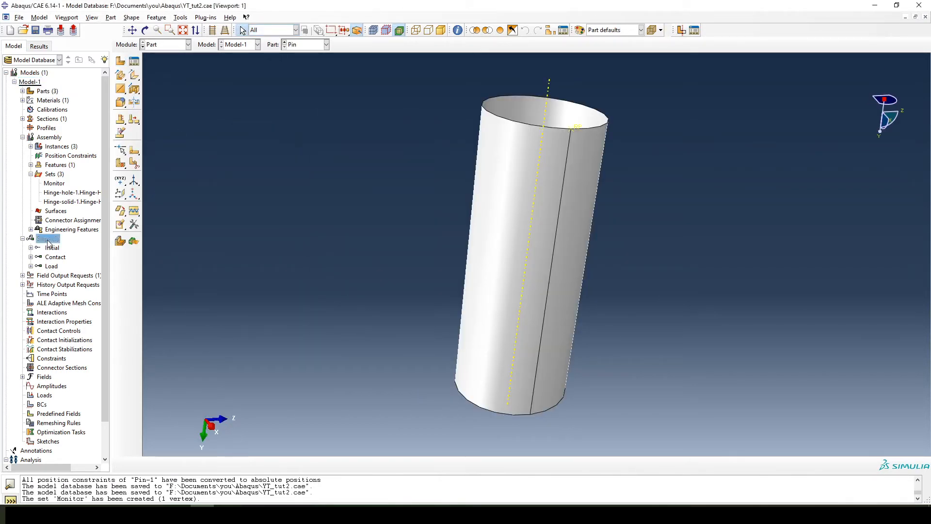
pyautogui.doubleClick(47, 240)
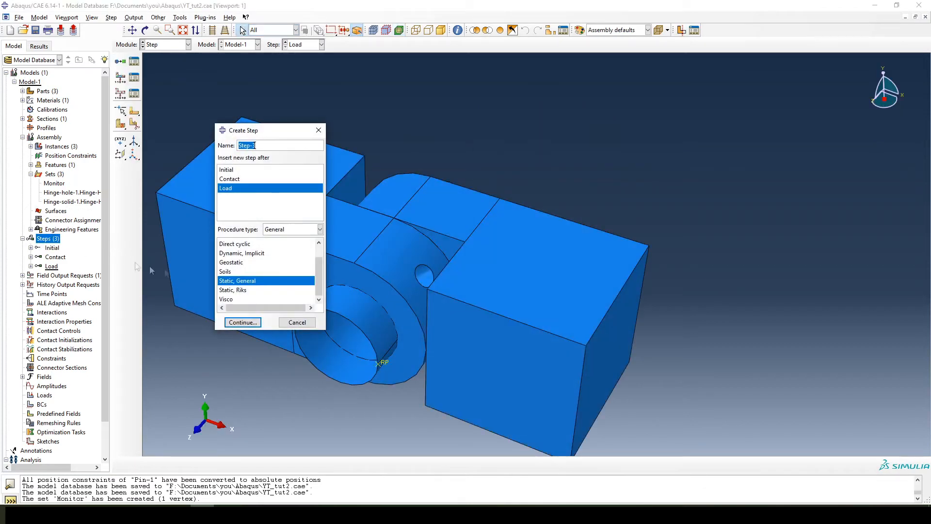
pyautogui.click(297, 322)
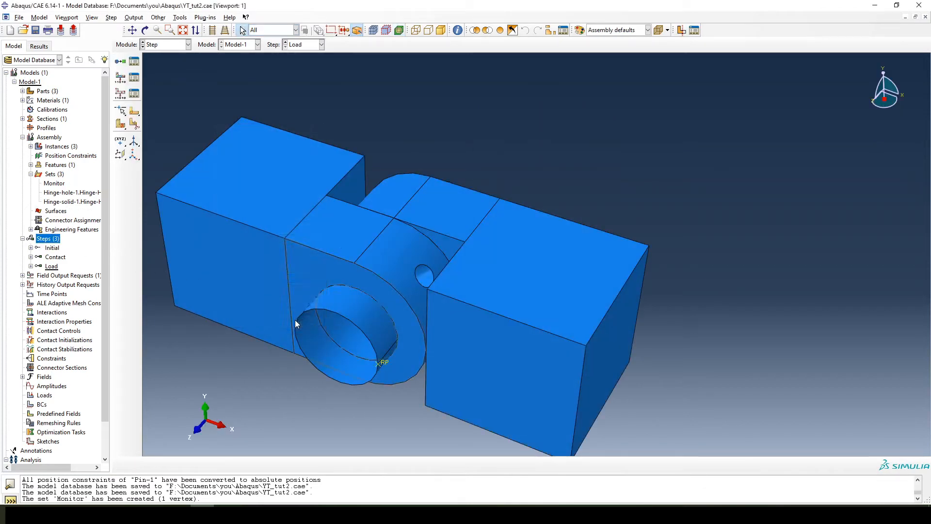
# Step: Enable degree-of-freedom monitoring throughout the analysis, using the Monitor set as the region and 1 as the degree of freedom
pyautogui.click(134, 18)
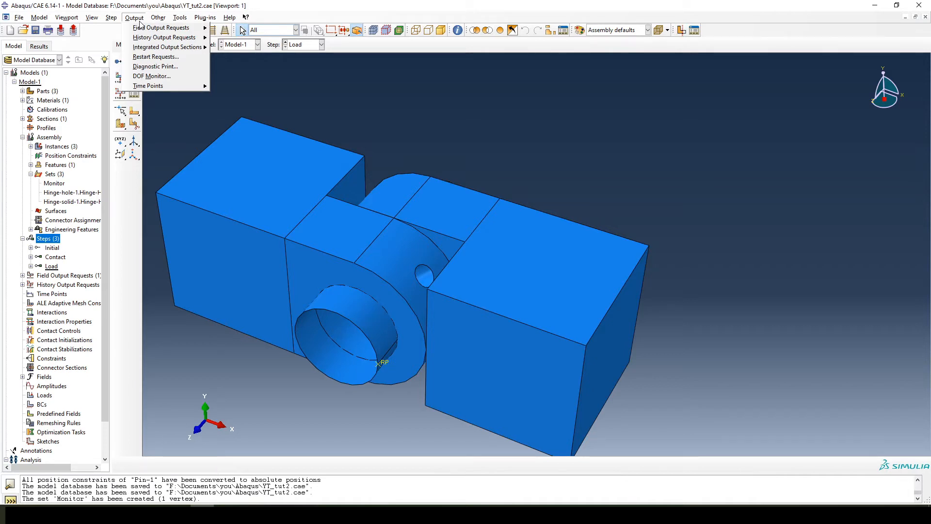
pyautogui.click(144, 77)
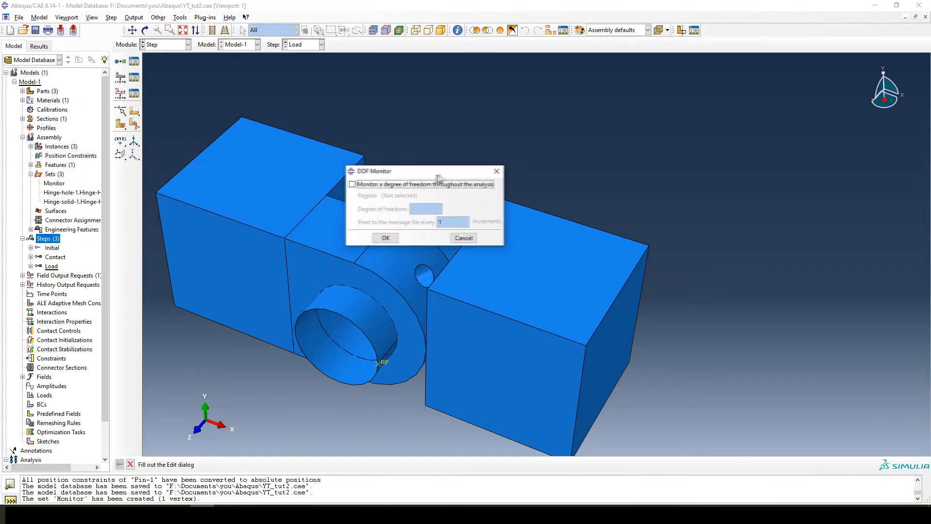
pyautogui.click(381, 187)
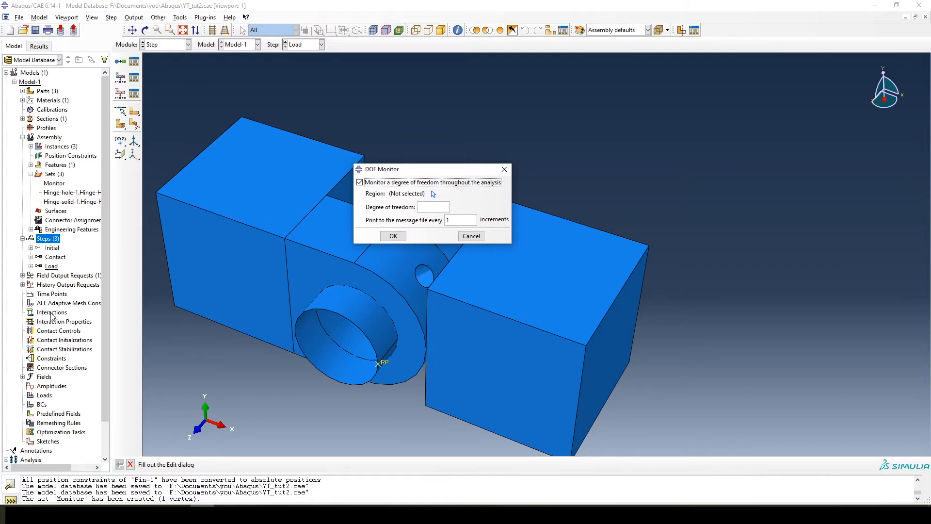
pyautogui.click(435, 194)
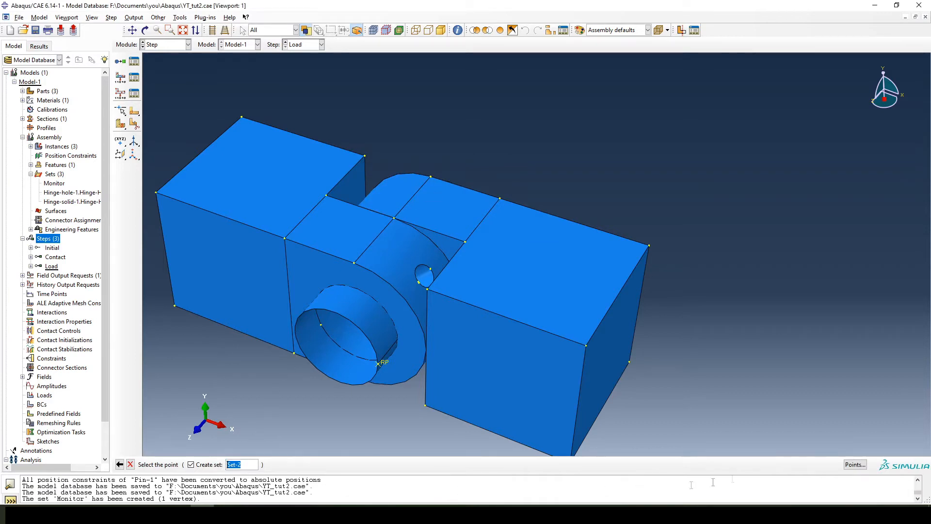
pyautogui.click(850, 468)
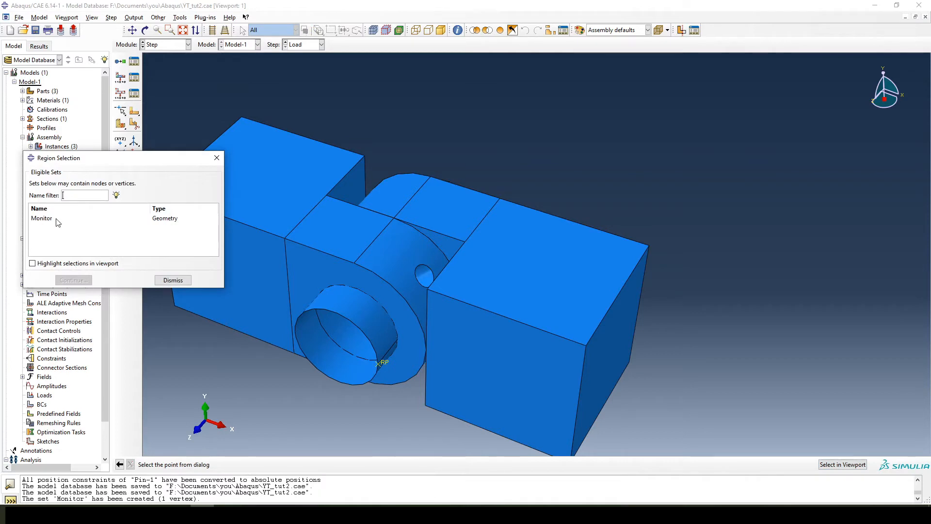
pyautogui.click(50, 220)
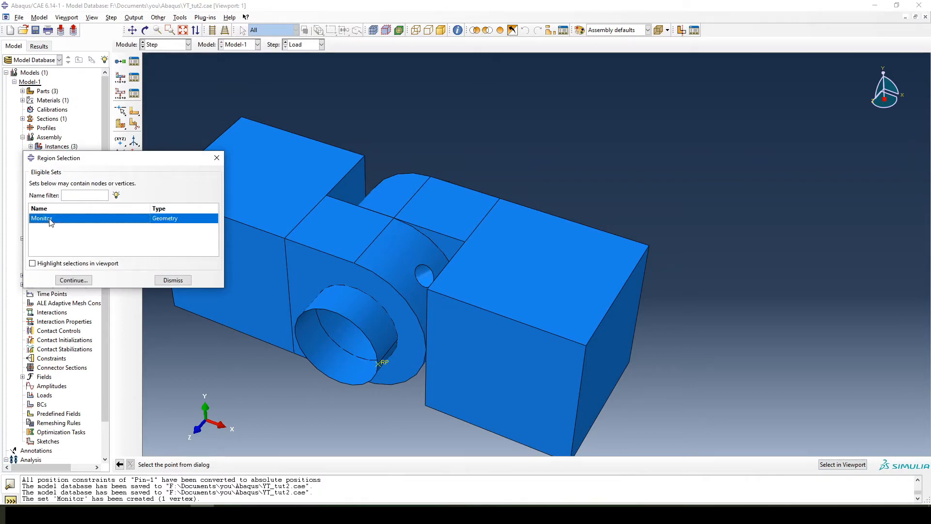
pyautogui.click(73, 281)
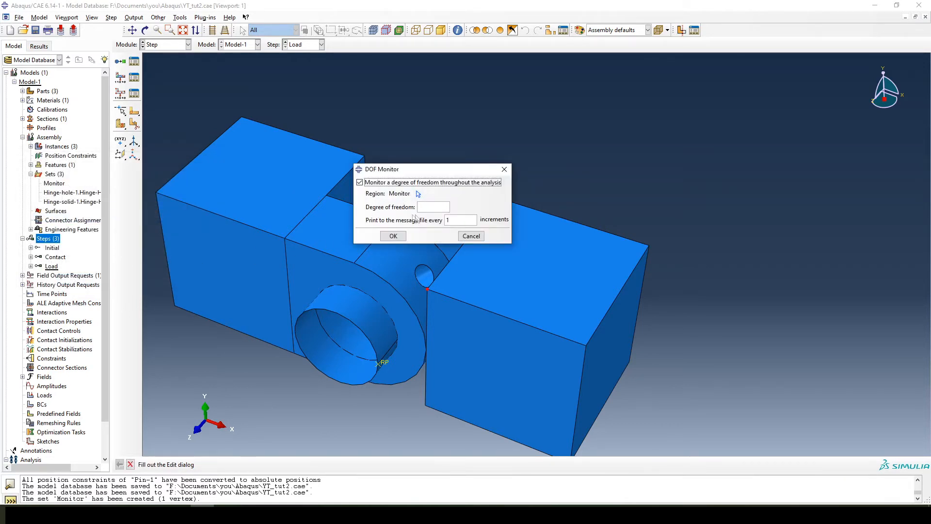
pyautogui.click(435, 208)
pyautogui.write('1')
pyautogui.click(394, 237)
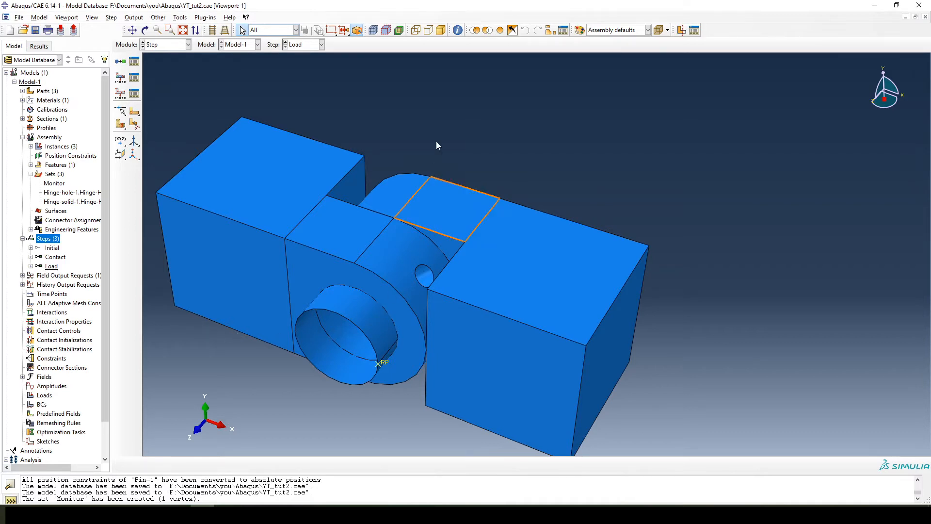
# Step: Hide the Hinge-hole-1 and Hinge-solid-1 instances in the assembly display options, leaving only Pin-1 shown
pyautogui.scroll(-3, 490, 176)
pyautogui.scroll(5, 388, 169)
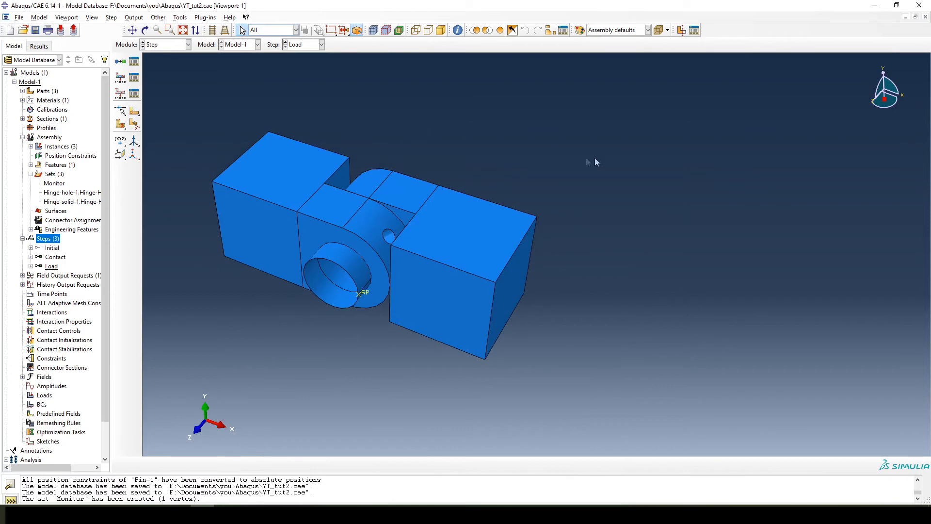
pyautogui.click(133, 30)
pyautogui.moveTo(351, 163); pyautogui.dragTo(426, 162)
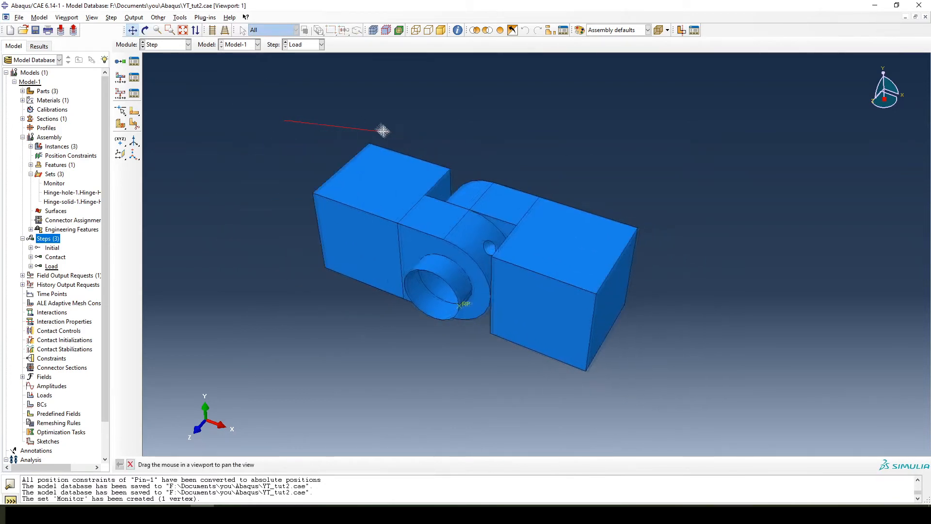
pyautogui.press('Escape')
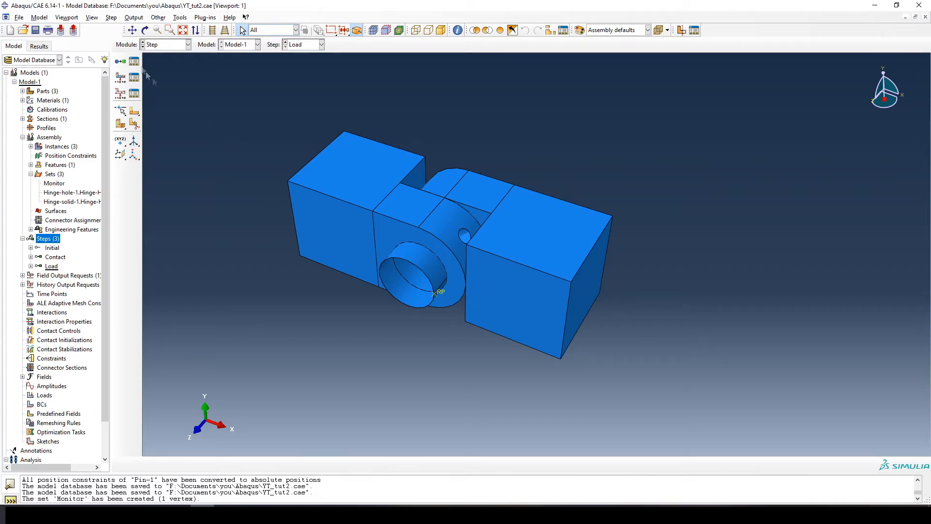
pyautogui.click(91, 19)
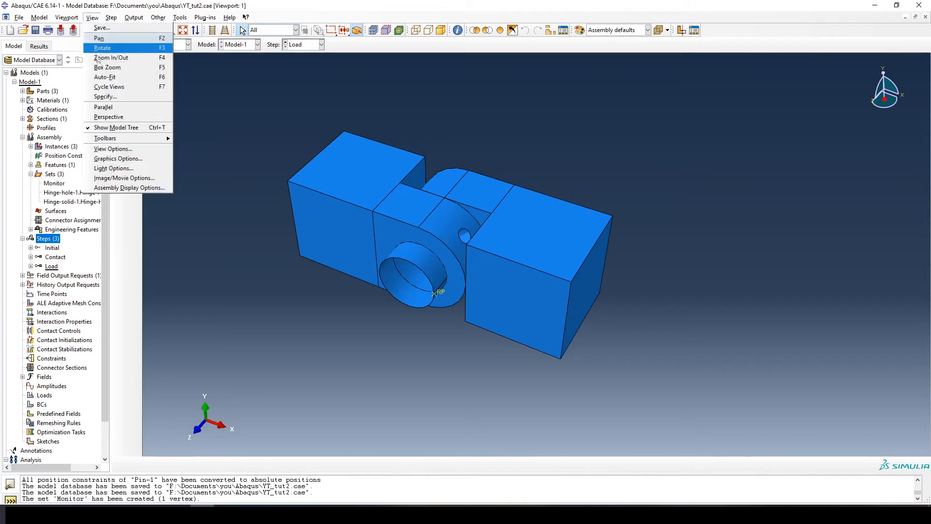
pyautogui.click(116, 190)
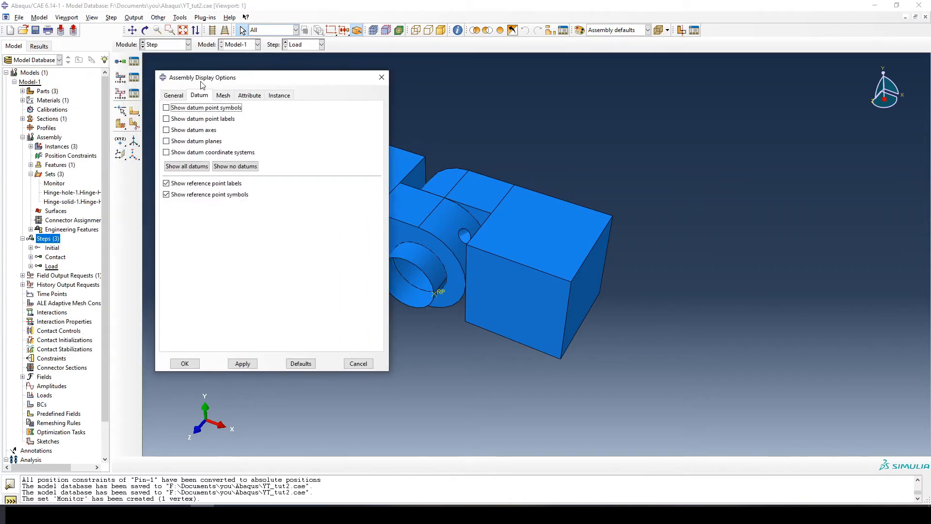
pyautogui.click(274, 97)
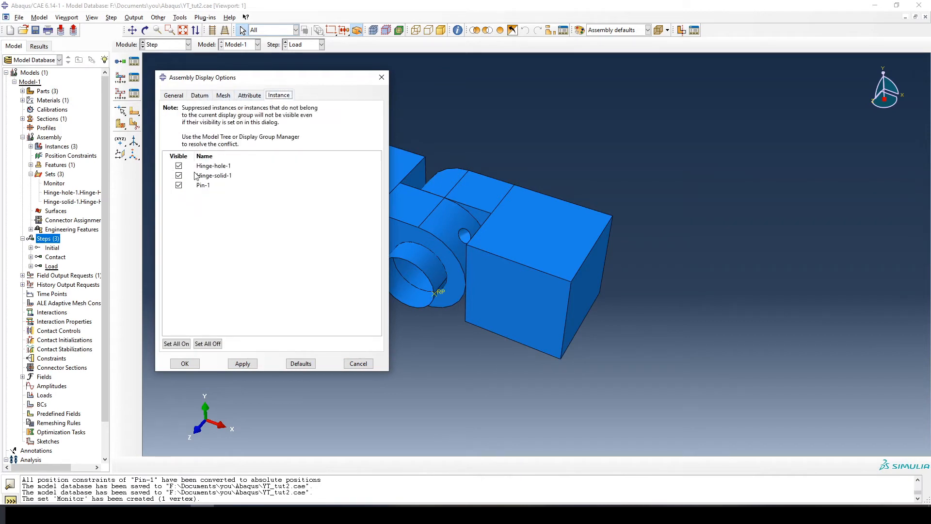
pyautogui.click(178, 166)
pyautogui.click(178, 175)
pyautogui.click(242, 363)
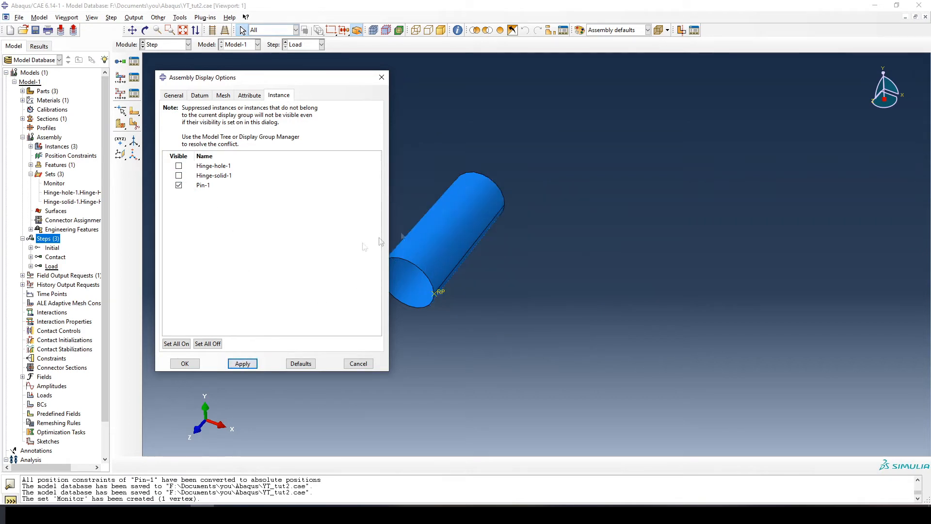
pyautogui.click(186, 364)
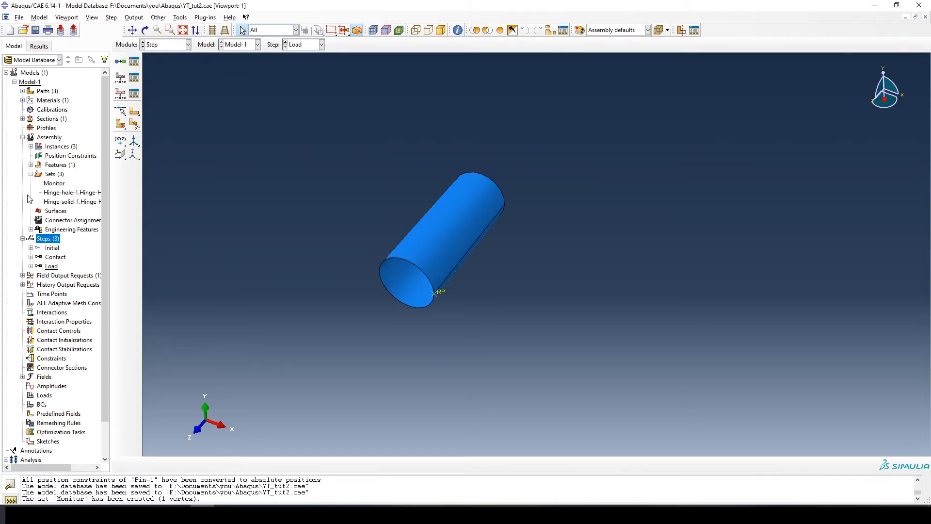
# Step: Start a new assembly-level geometry surface named Pin
pyautogui.click(22, 239)
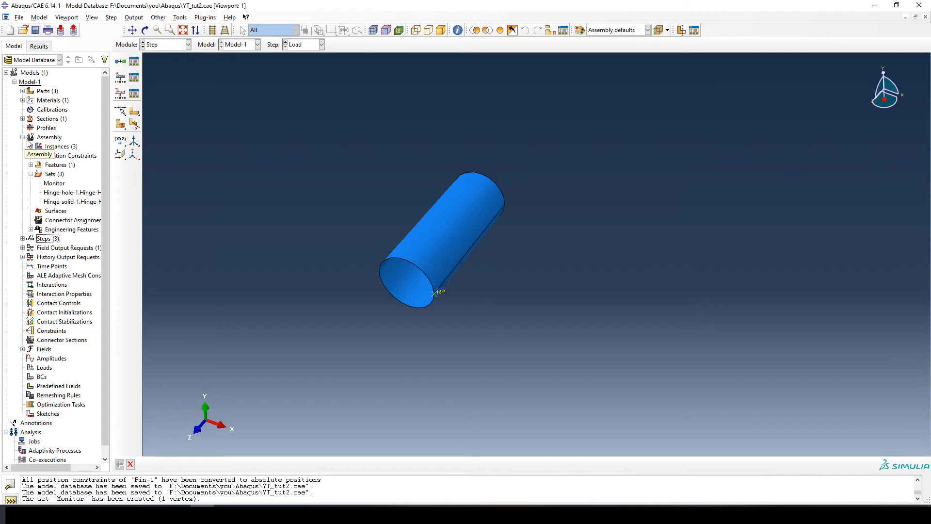
pyautogui.click(30, 174)
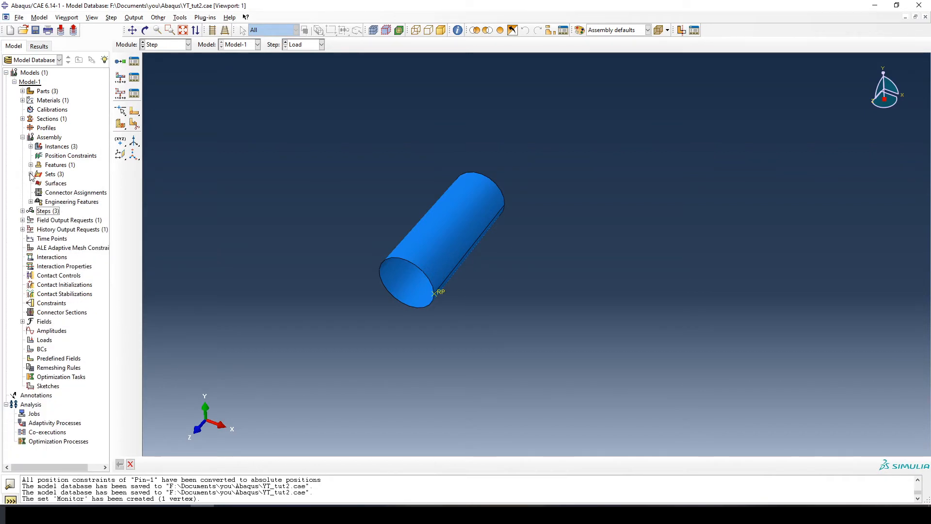
pyautogui.doubleClick(53, 183)
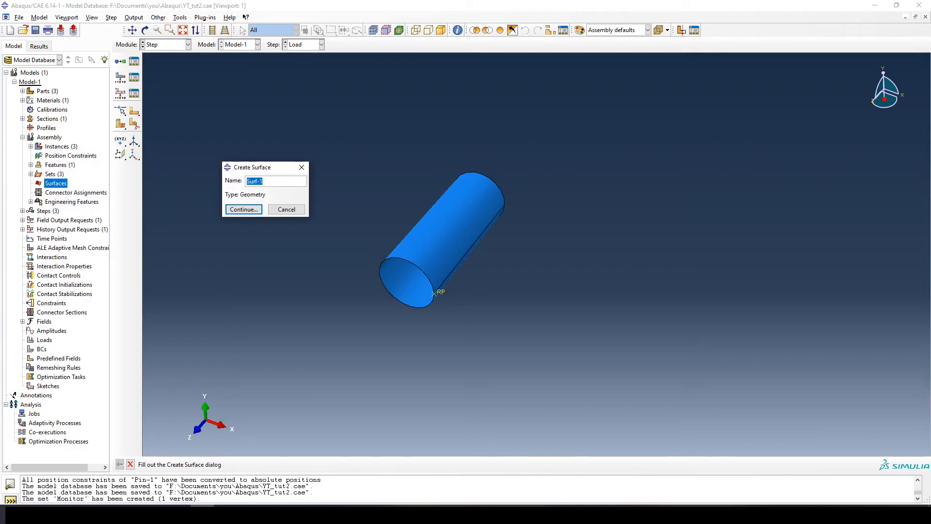
pyautogui.write('Pin')
pyautogui.click(238, 210)
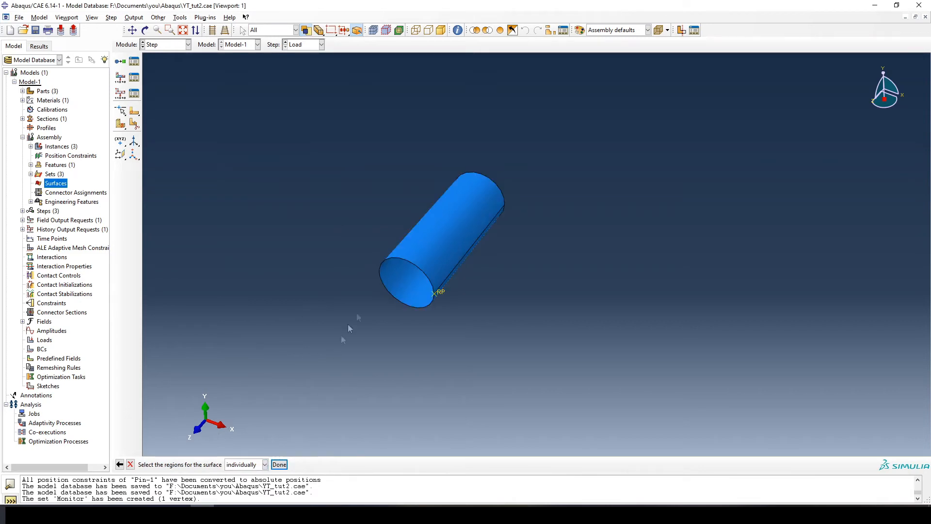
# Step: Assign the pin's cylindrical face to the Pin surface, choosing the outer (purple) side
pyautogui.click(441, 238)
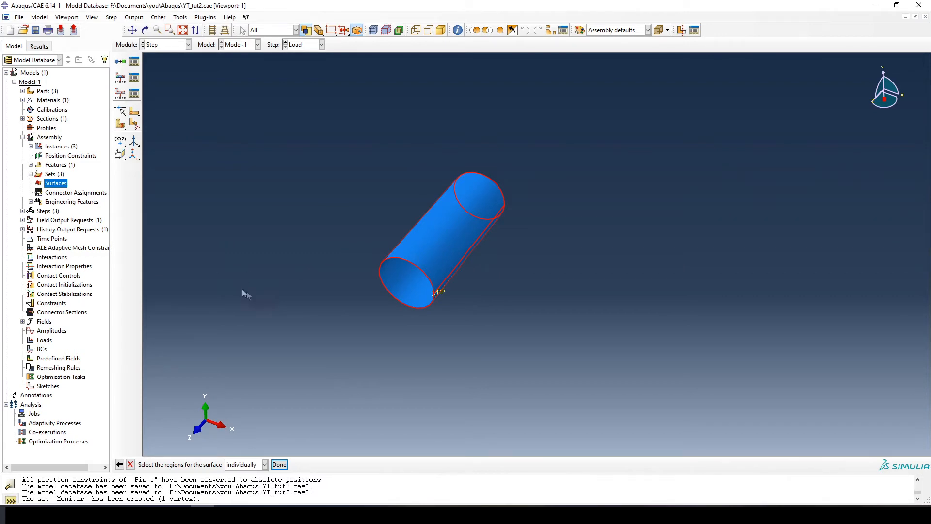
pyautogui.click(280, 465)
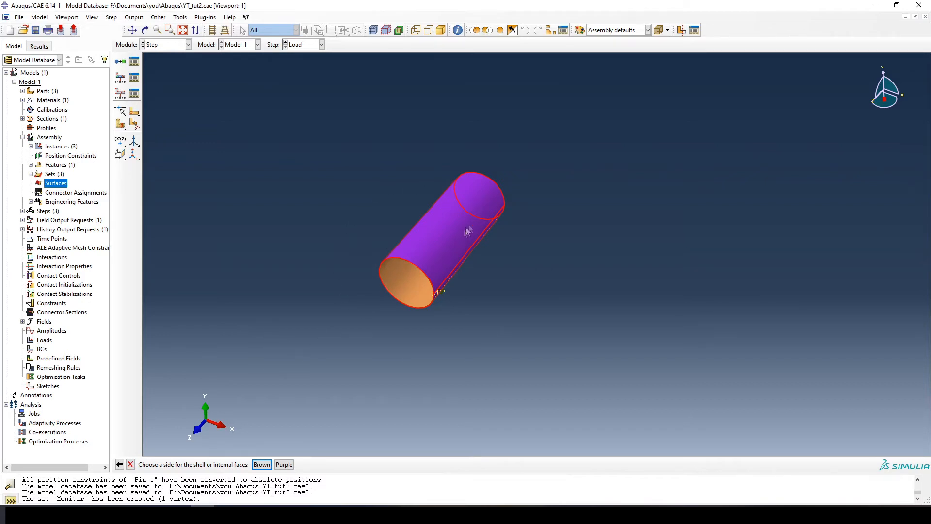
pyautogui.click(145, 30)
pyautogui.moveTo(383, 218); pyautogui.dragTo(316, 242)
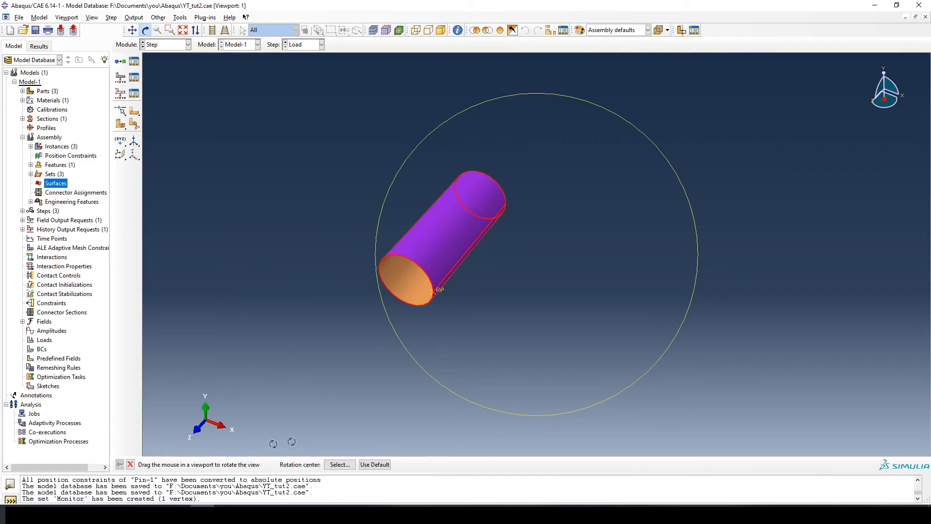
pyautogui.click(130, 464)
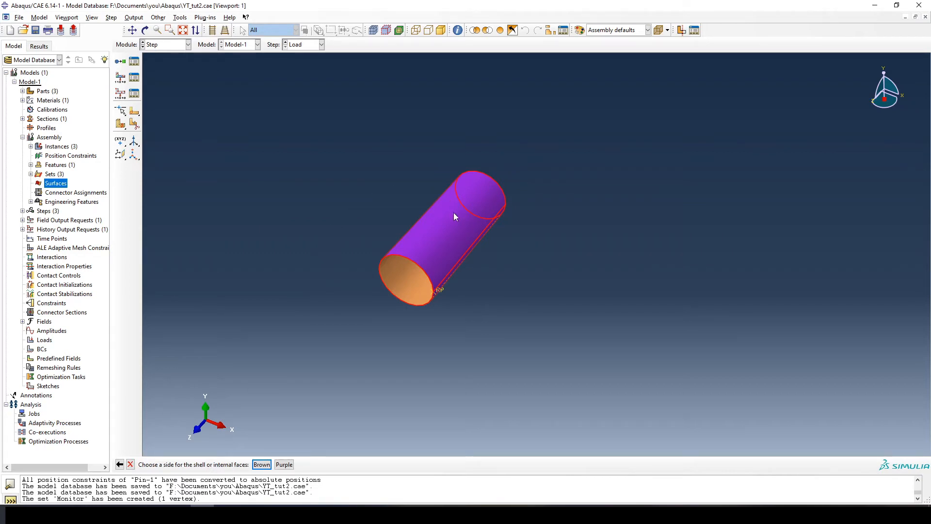
pyautogui.click(285, 465)
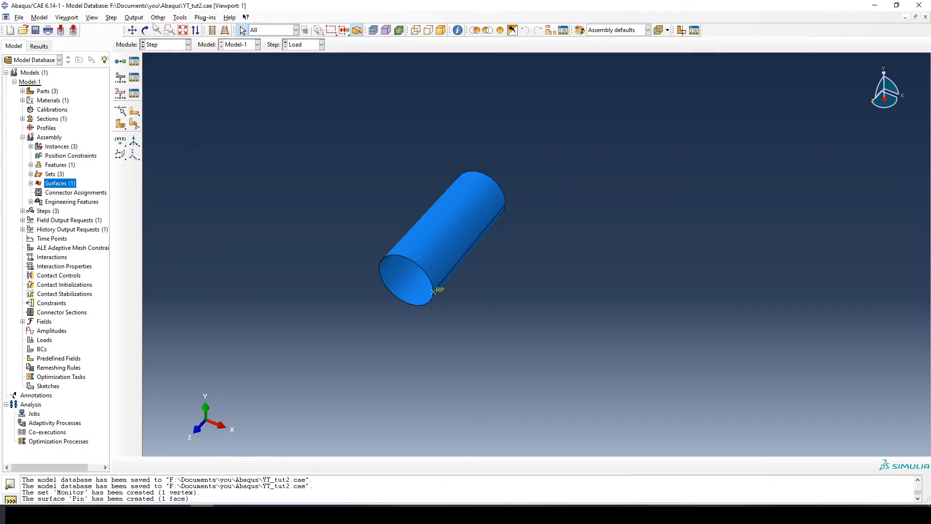
# Step: Hide the Pin-1 instance and show Hinge-hole-1 in the assembly display options
pyautogui.click(93, 18)
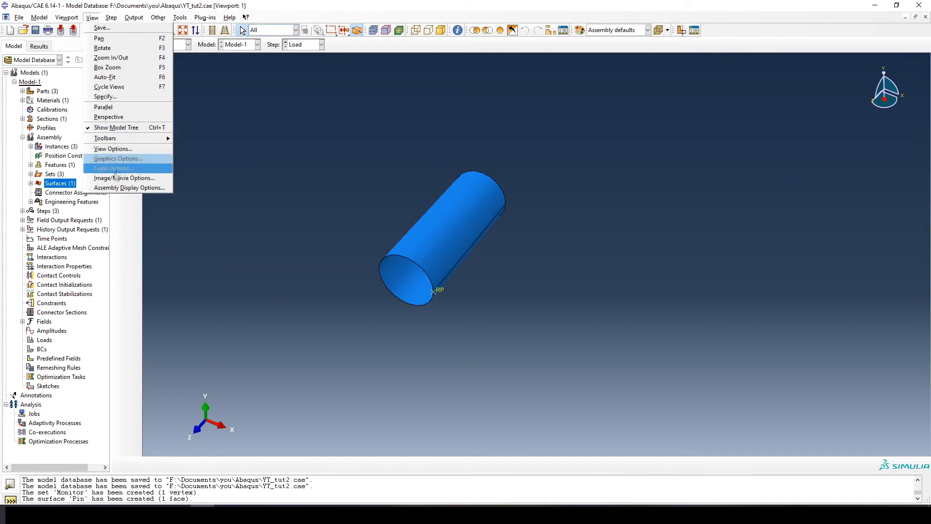
pyautogui.click(129, 188)
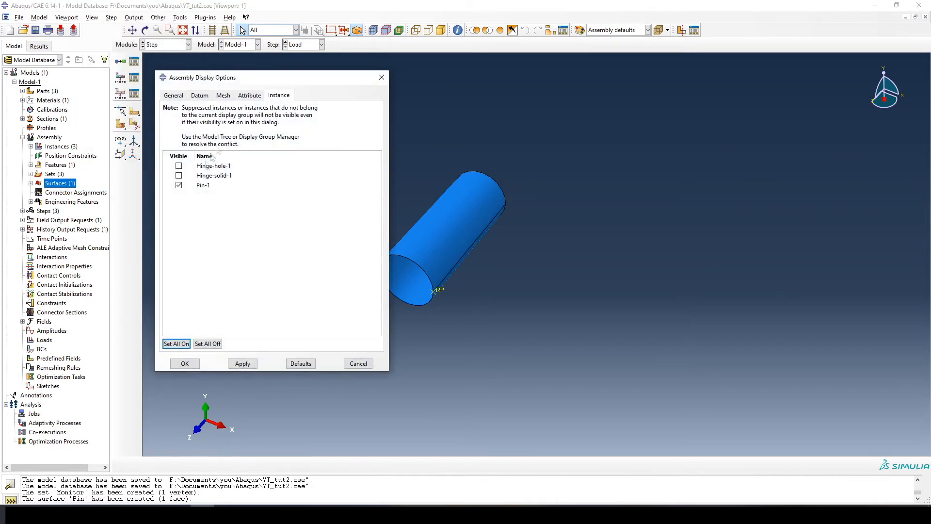
pyautogui.click(179, 186)
pyautogui.click(179, 166)
pyautogui.click(185, 363)
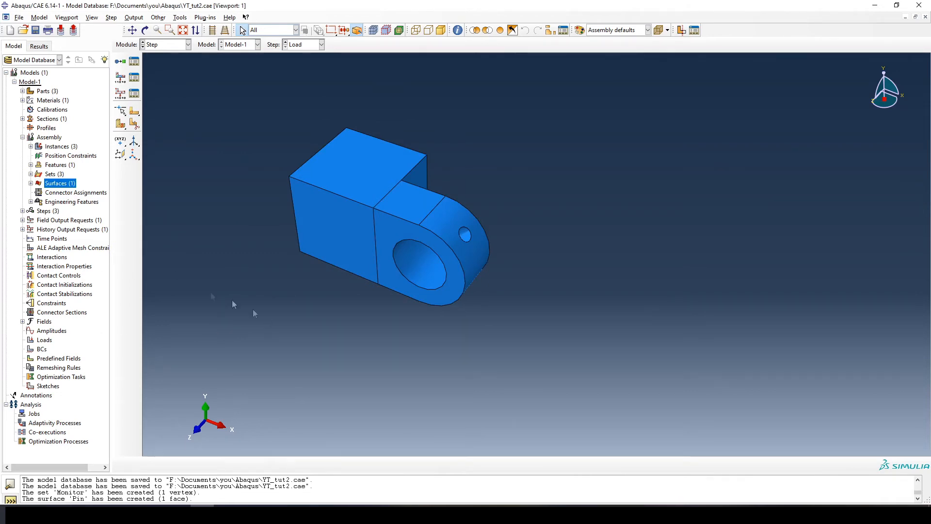
# Step: Create a surface named Flange-h from the flat flange face around the pin hole on the recessed side, and highlight it for checking
pyautogui.doubleClick(55, 184)
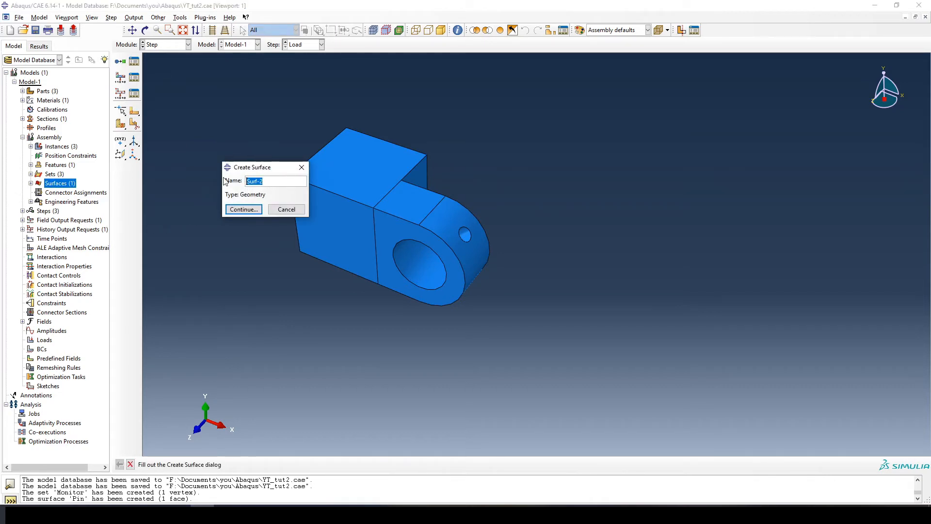
pyautogui.write('Flange-h')
pyautogui.click(244, 211)
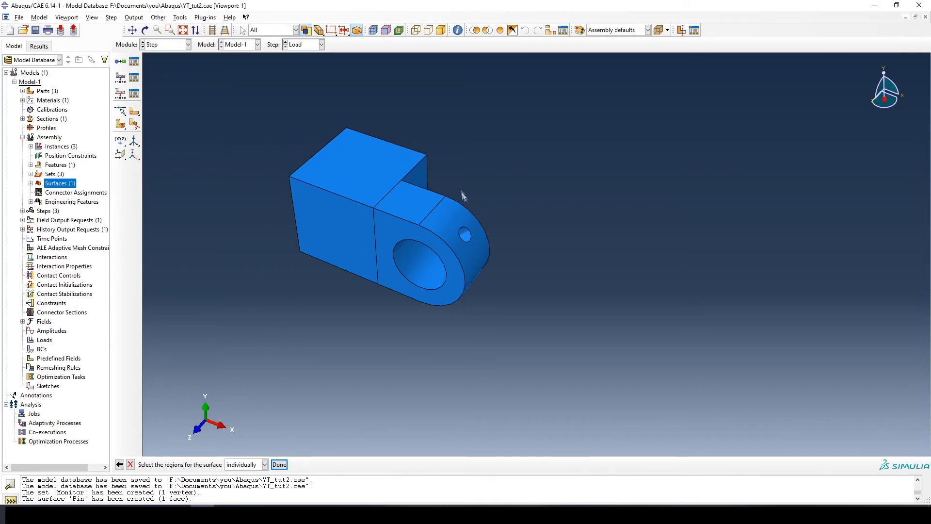
pyautogui.click(145, 30)
pyautogui.moveTo(553, 334); pyautogui.dragTo(270, 245)
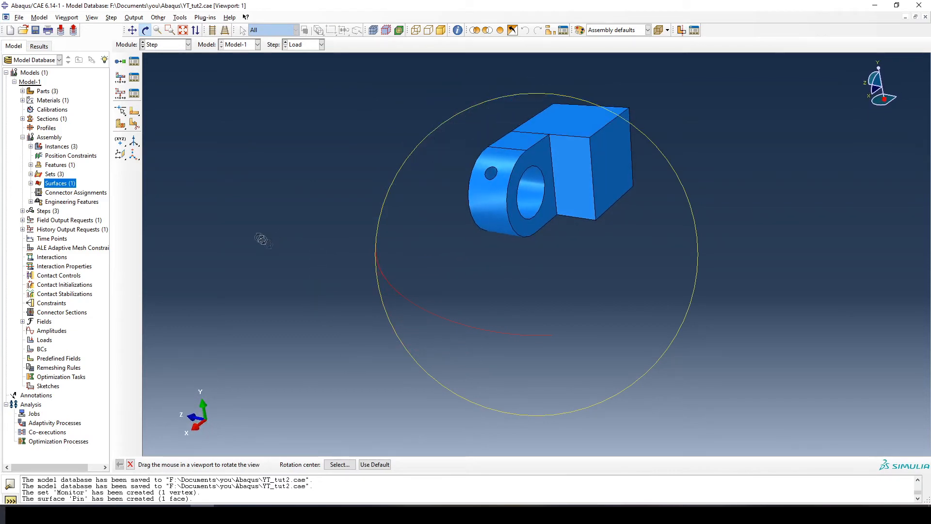
pyautogui.click(130, 464)
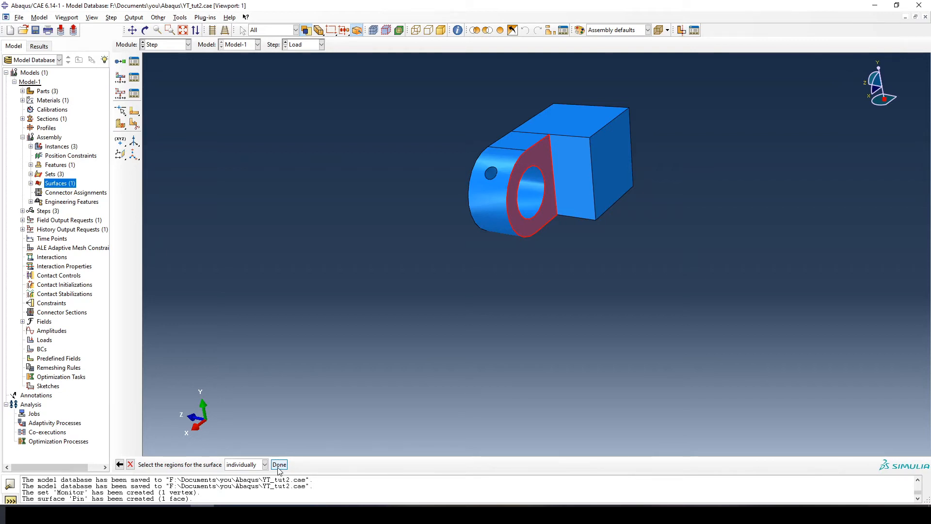
pyautogui.click(278, 466)
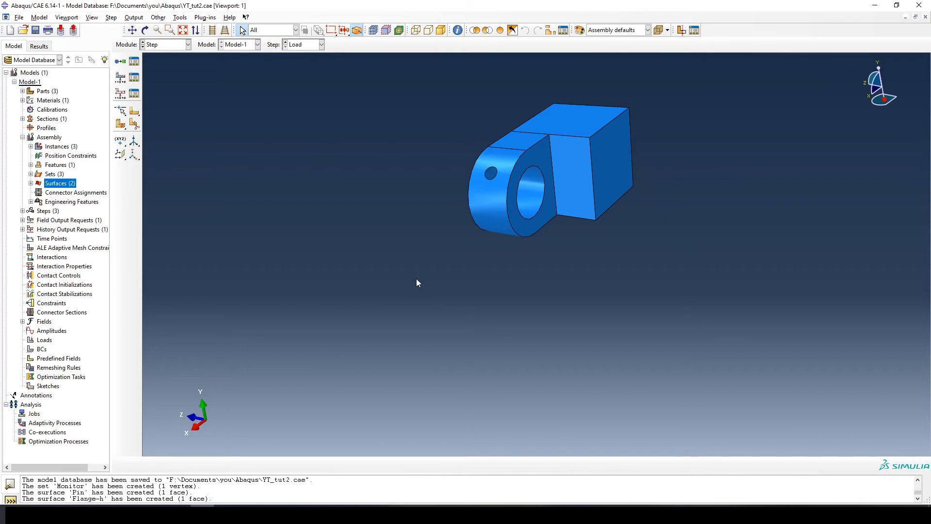
pyautogui.click(30, 183)
pyautogui.click(58, 193)
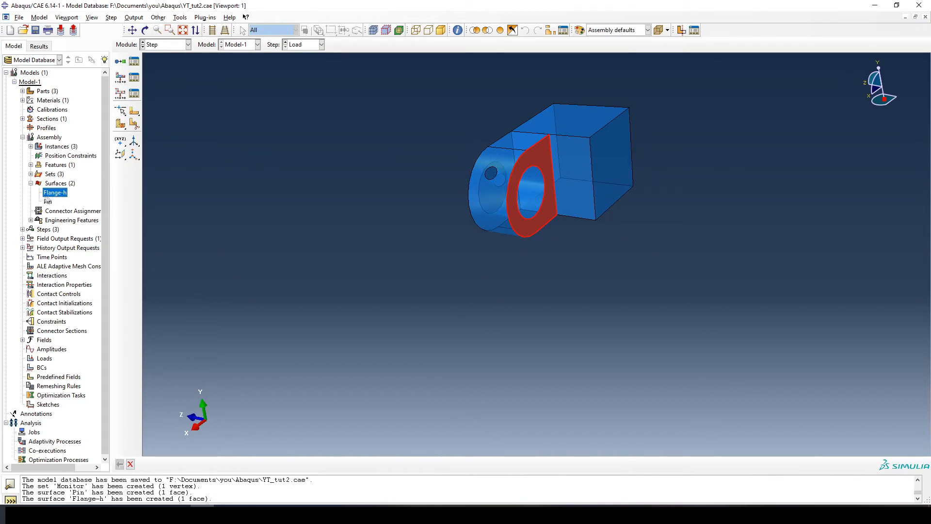
# Step: Create a surface named Inside-h from the cylindrical inner face of the hinge's large pin hole
pyautogui.doubleClick(55, 183)
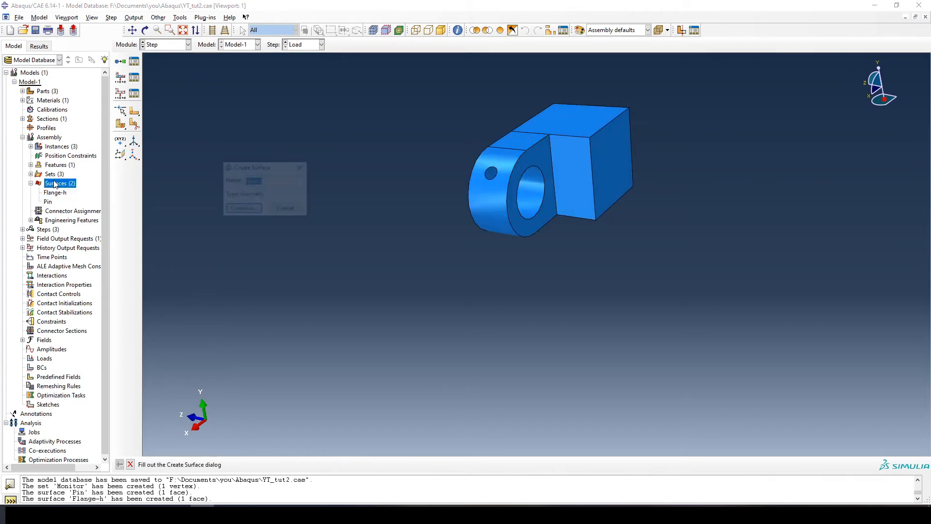
pyautogui.doubleClick(272, 186)
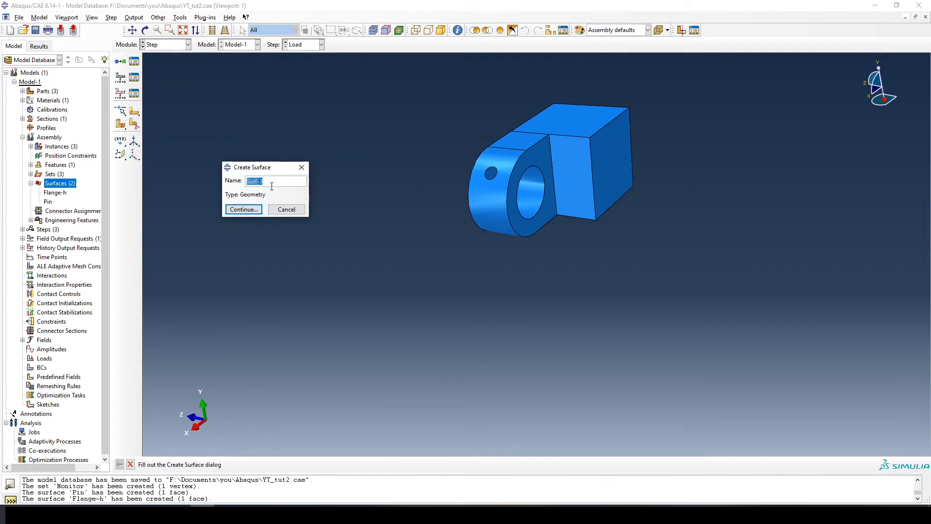
pyautogui.write('Inside-H')
pyautogui.click(242, 209)
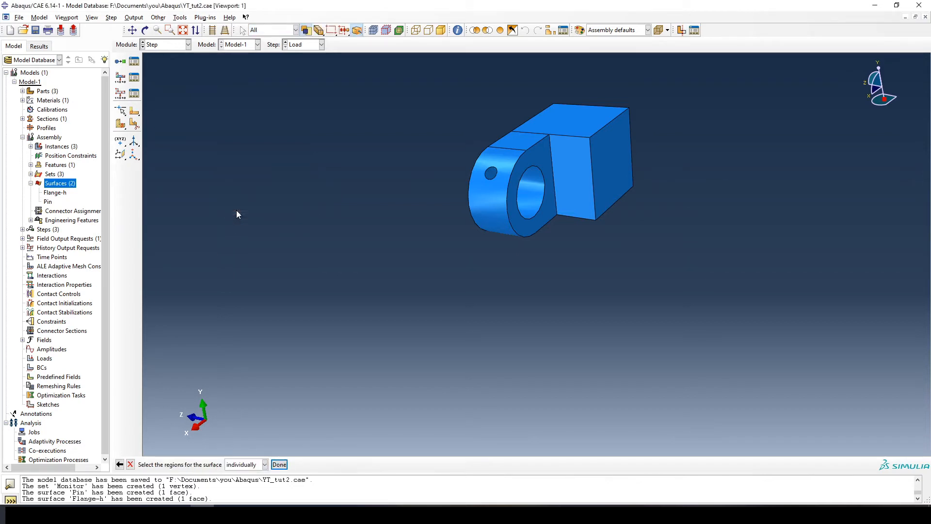
pyautogui.click(530, 191)
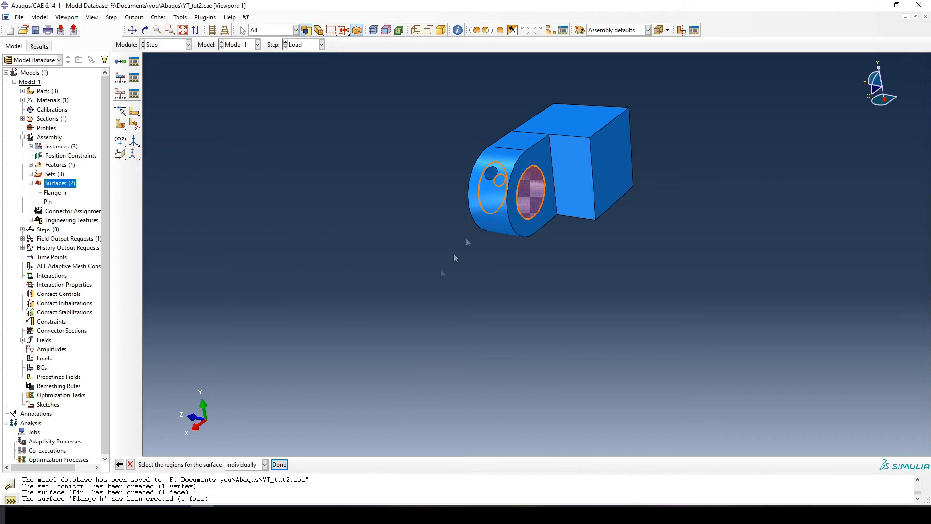
pyautogui.click(279, 464)
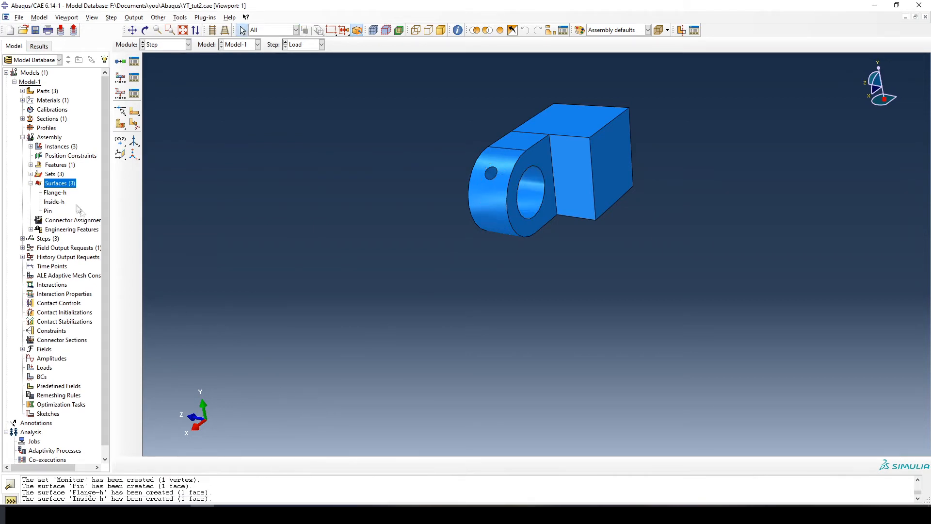
# Step: Highlight the Inside-h, Flange-h and Pin surfaces to check which faces they cover
pyautogui.click(52, 203)
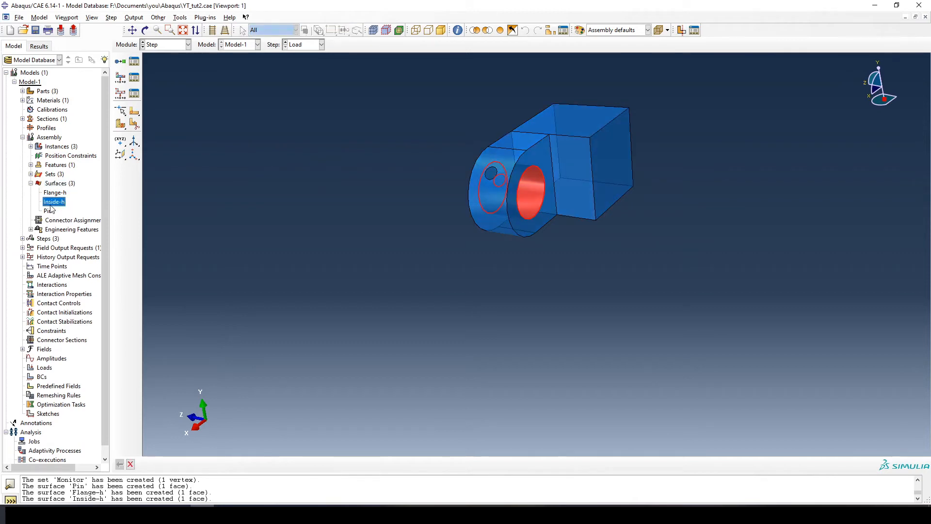
pyautogui.click(57, 184)
pyautogui.click(57, 193)
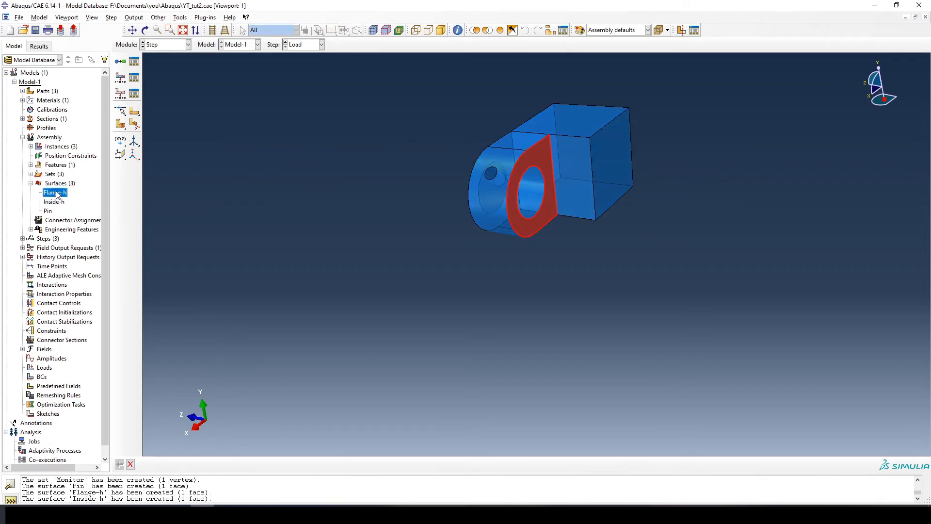
pyautogui.click(52, 211)
pyautogui.click(56, 193)
# Step: Hide the Hinge-hole-1 instance and show Hinge-solid-1 in the assembly display options
pyautogui.click(92, 17)
pyautogui.click(124, 186)
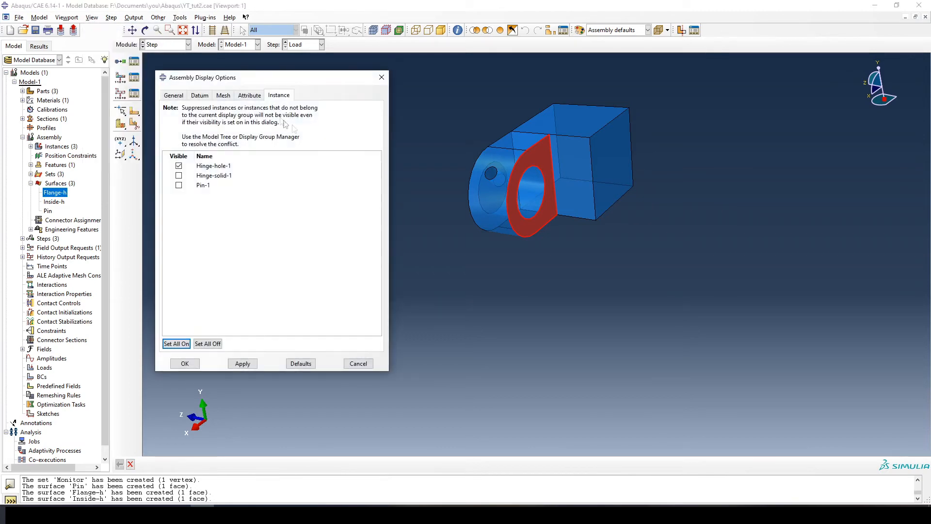
pyautogui.click(179, 175)
pyautogui.click(179, 166)
pyautogui.click(187, 364)
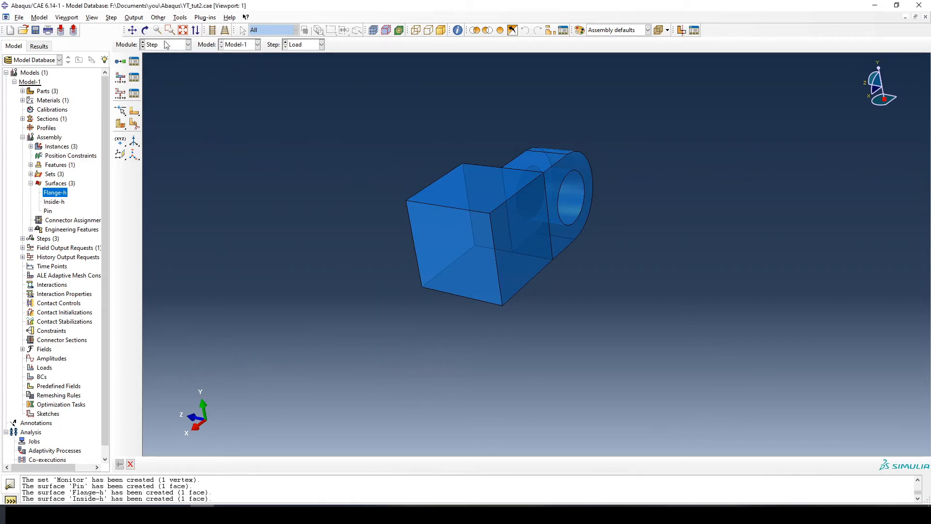
# Step: Create a surface named Flange-s from the flat flange face around the pin hole of the solid hinge
pyautogui.click(145, 30)
pyautogui.moveTo(364, 272); pyautogui.dragTo(615, 307)
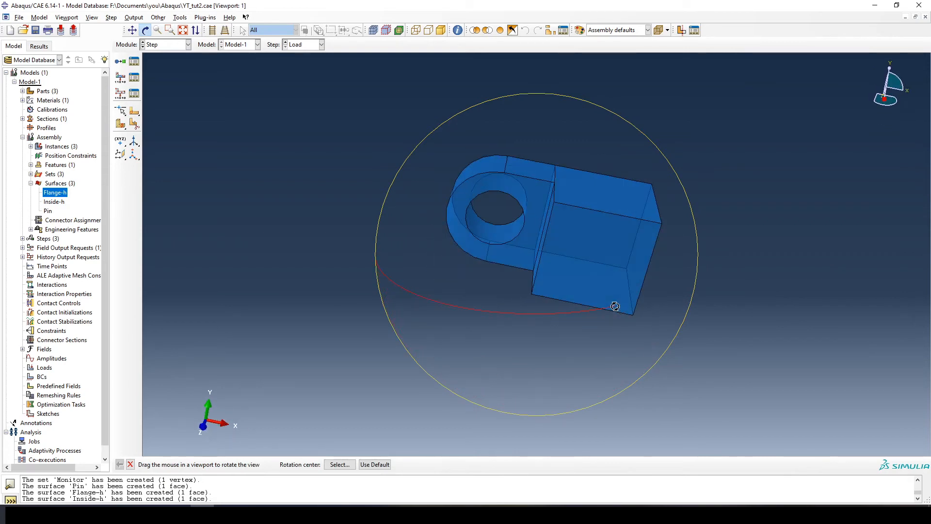
pyautogui.moveTo(439, 270); pyautogui.dragTo(582, 189)
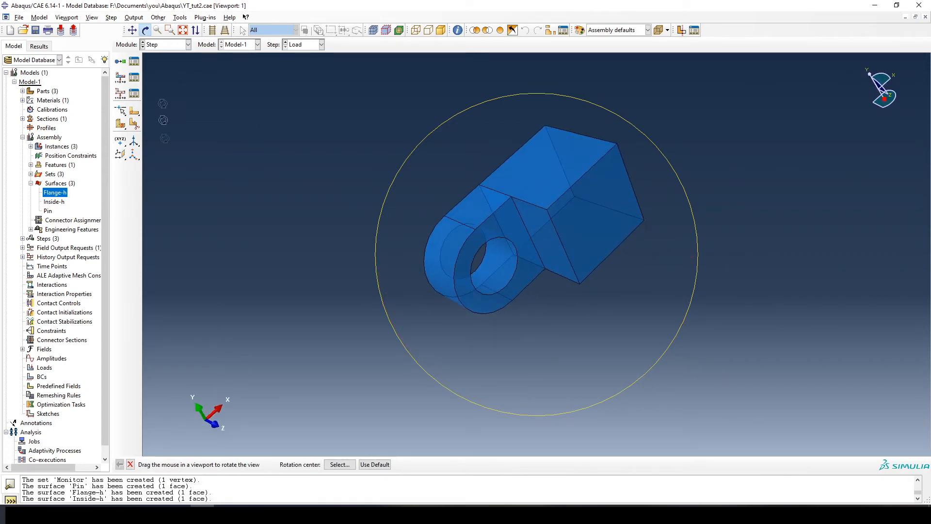
pyautogui.click(129, 464)
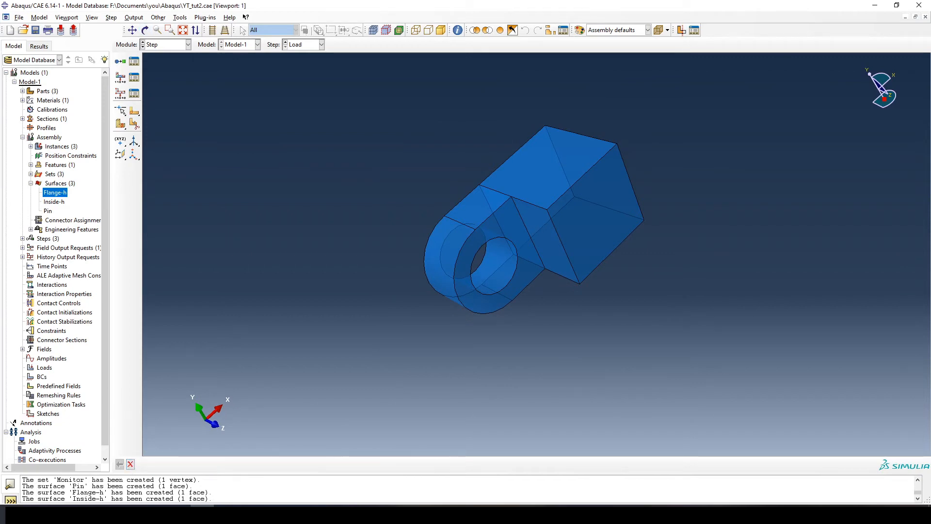
pyautogui.doubleClick(59, 183)
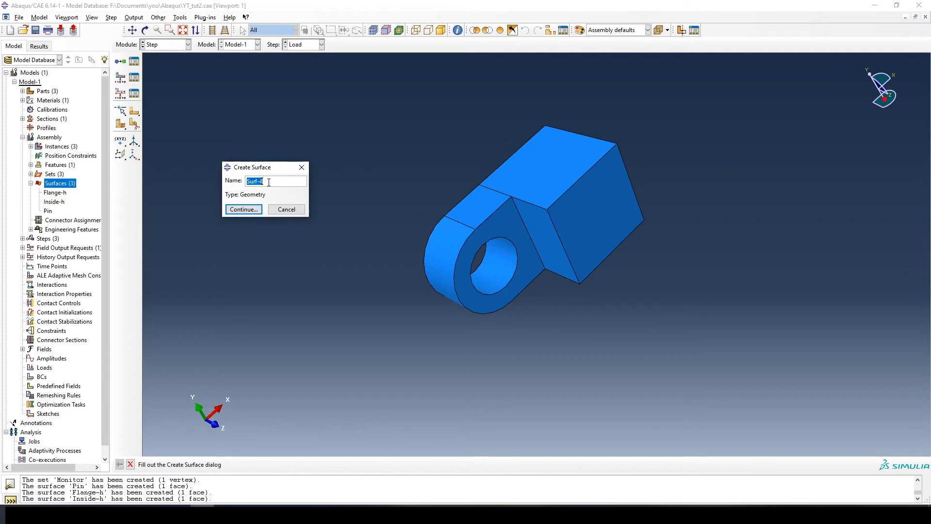
pyautogui.write('Flange-s')
pyautogui.click(243, 209)
pyautogui.click(486, 237)
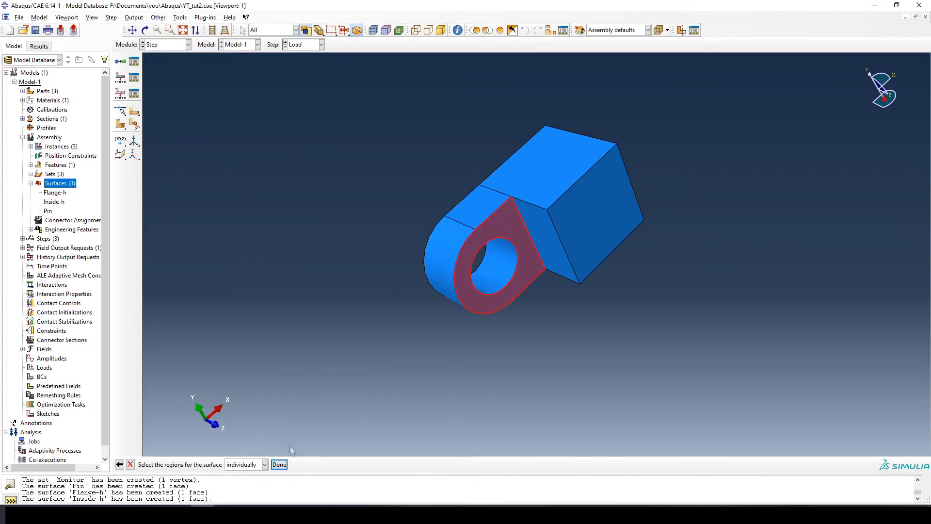
pyautogui.click(279, 464)
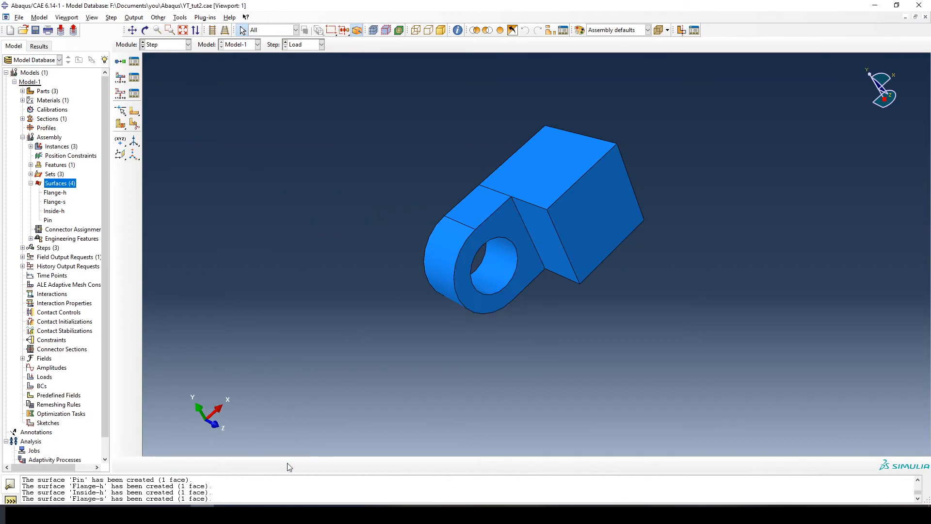
# Step: Create a surface named Inside-s from the cylindrical inner face of the solid hinge's pin hole
pyautogui.doubleClick(58, 185)
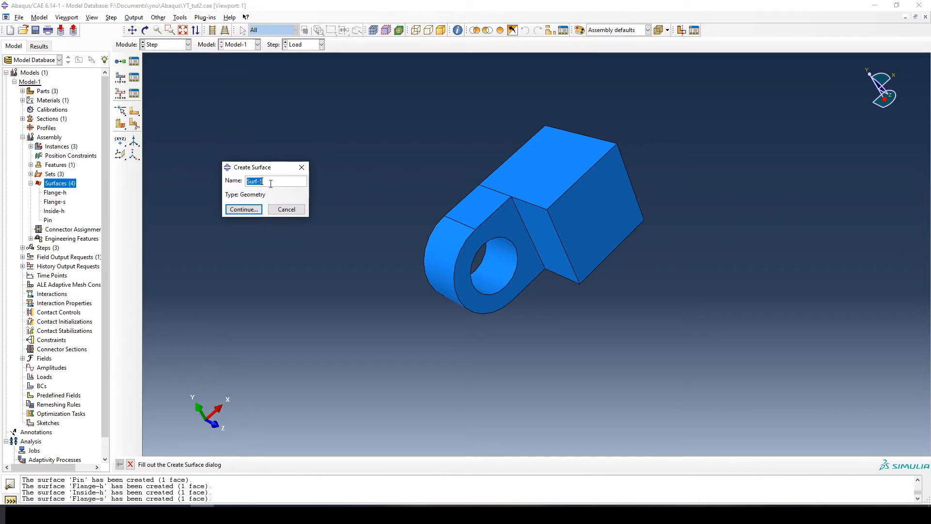
pyautogui.press('BackSpace')
pyautogui.write('Inside-s')
pyautogui.click(238, 213)
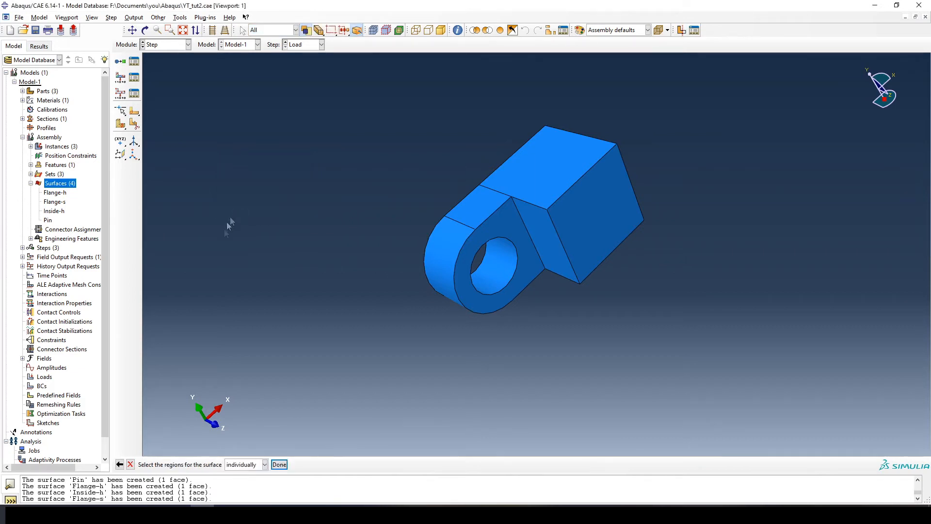
pyautogui.click(500, 271)
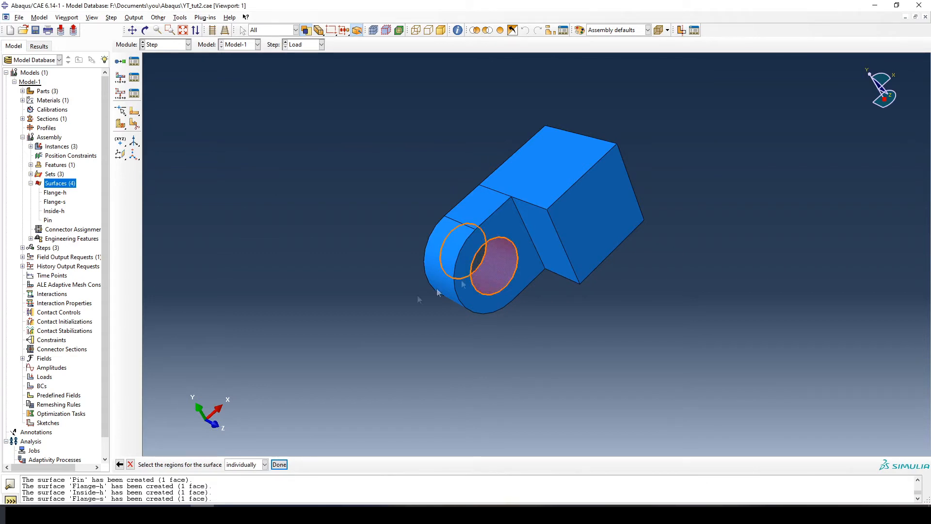
pyautogui.click(279, 465)
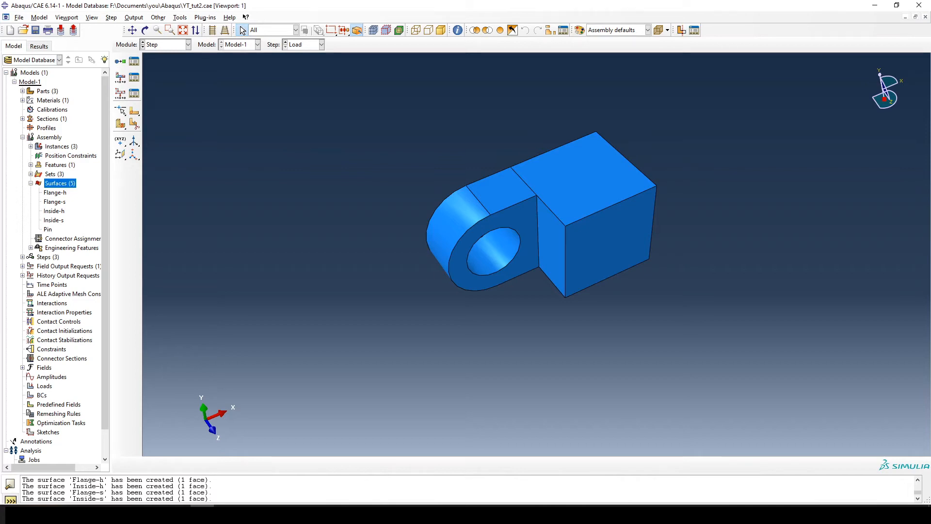
pyautogui.click(493, 258)
# Step: Create an interaction property of type Contact named NoFriction
pyautogui.click(67, 314)
pyautogui.moveTo(112, 200); pyautogui.dragTo(432, 121)
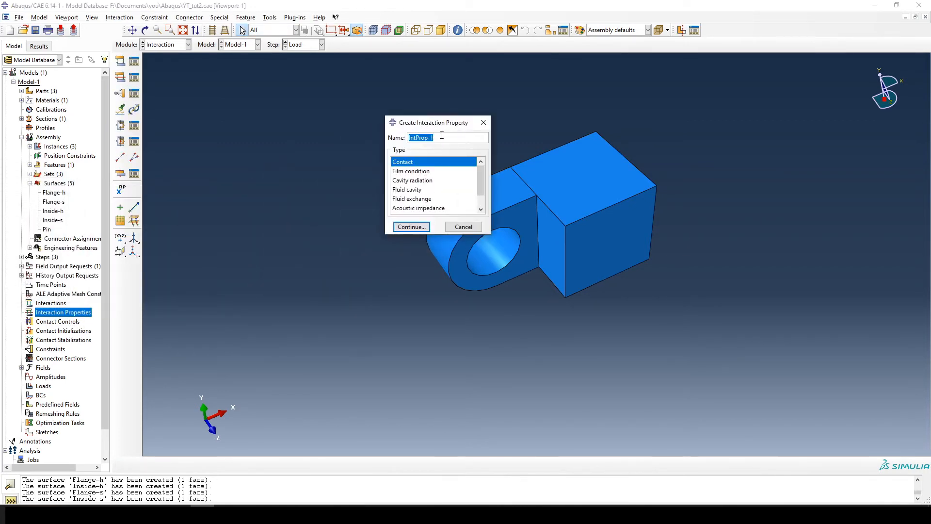
pyautogui.write('NoFriction')
pyautogui.click(410, 227)
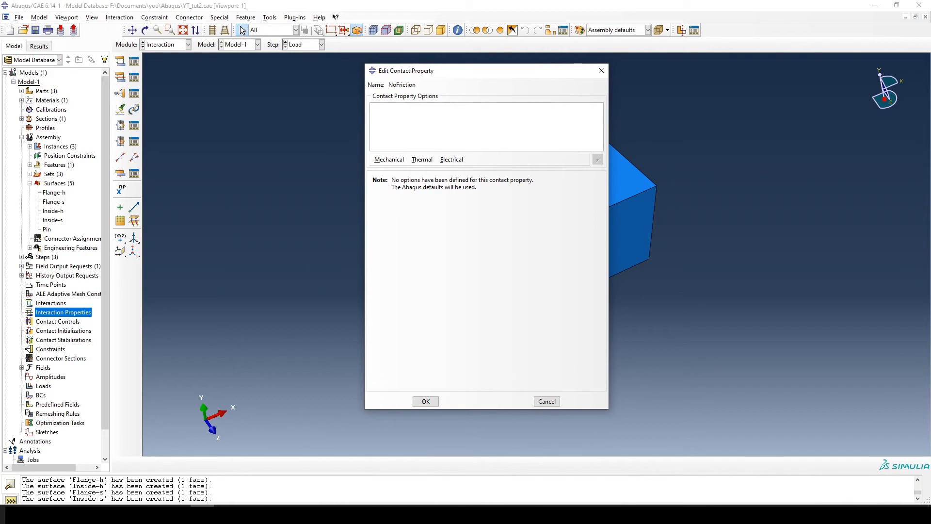
# Step: Add tangential behavior with the Frictionless friction formulation to the NoFriction contact property and save it
pyautogui.click(391, 160)
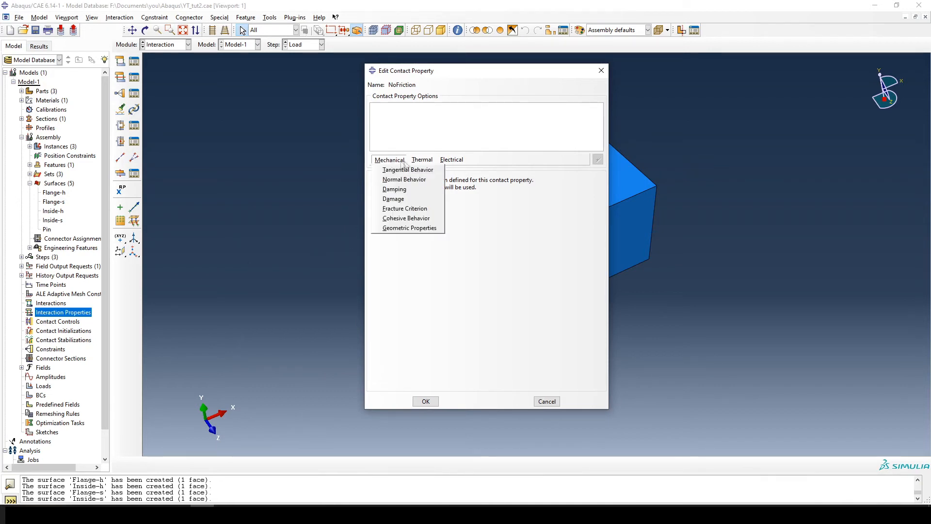
pyautogui.click(397, 169)
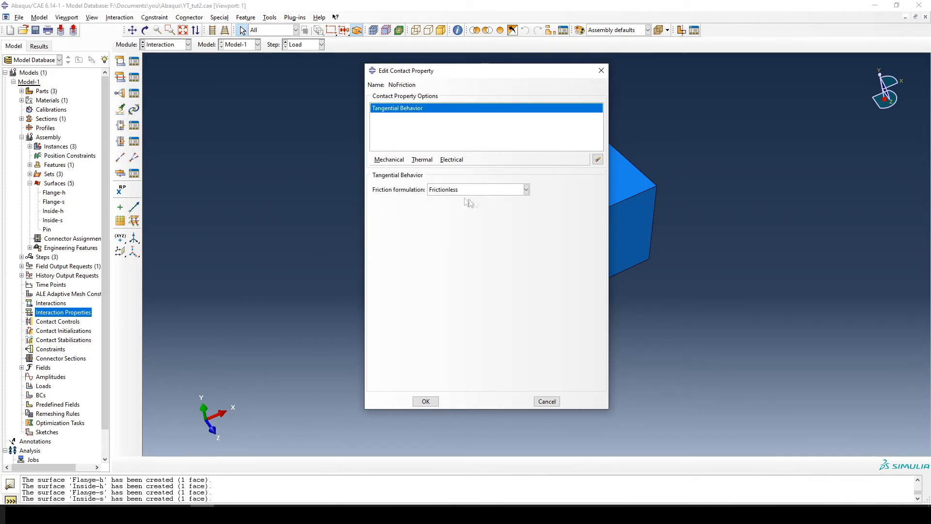
pyautogui.click(488, 193)
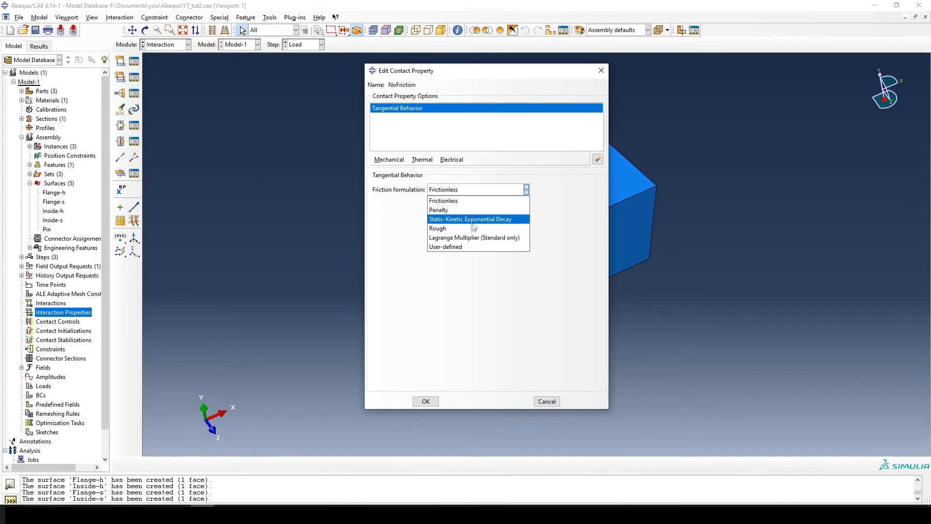
pyautogui.click(467, 190)
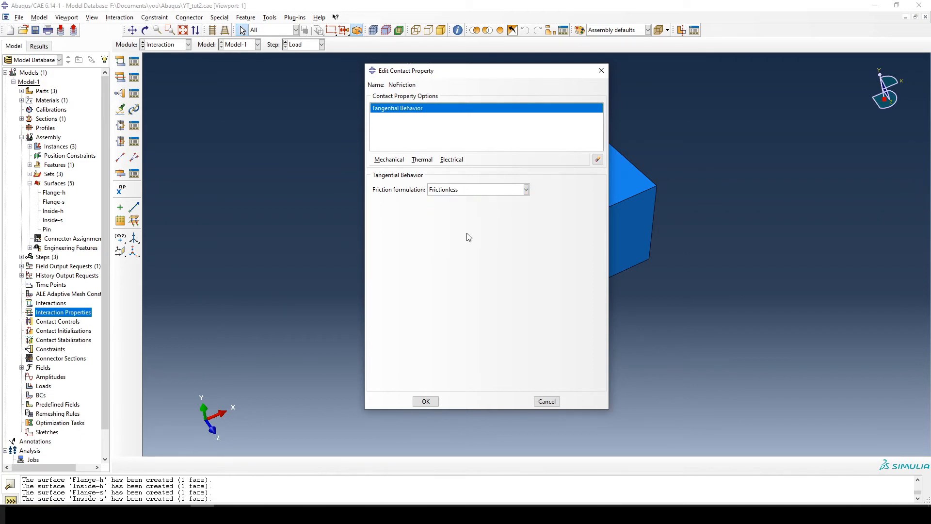
pyautogui.click(427, 401)
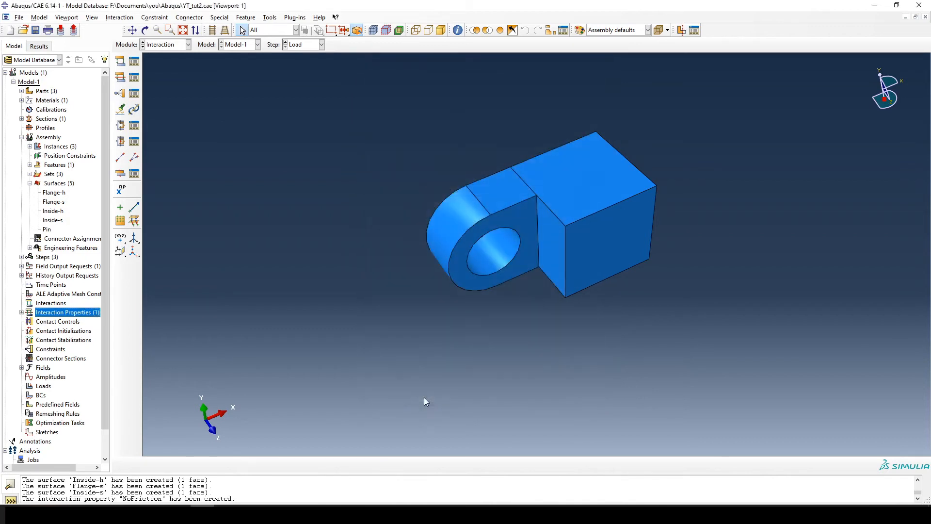
pyautogui.doubleClick(23, 309)
pyautogui.click(21, 312)
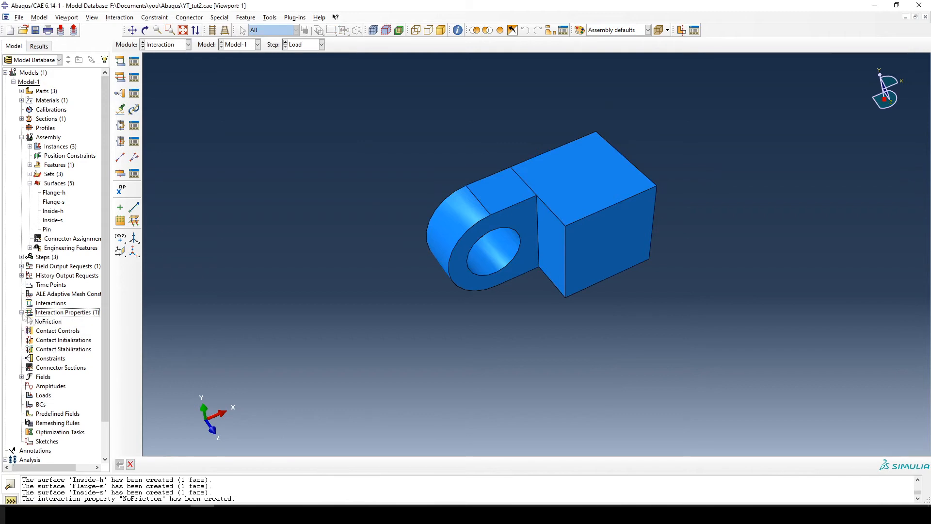
pyautogui.click(54, 321)
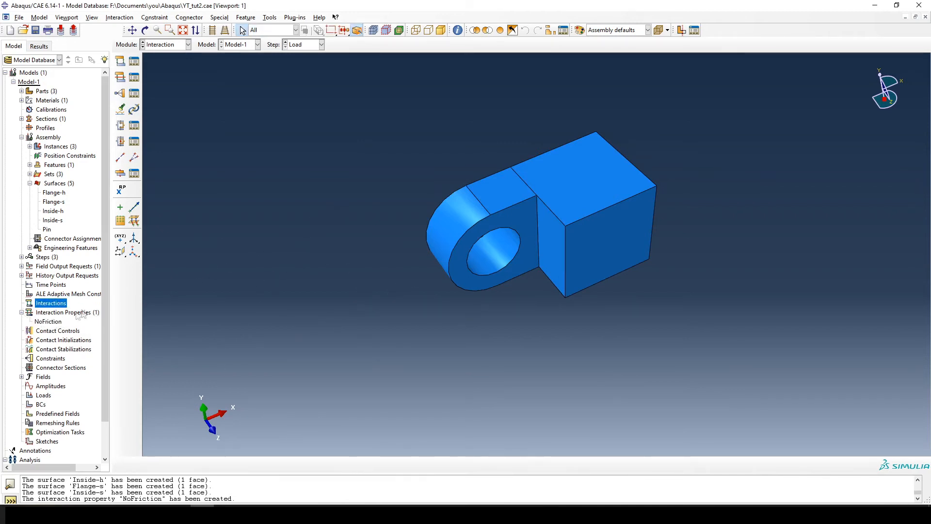
pyautogui.doubleClick(49, 322)
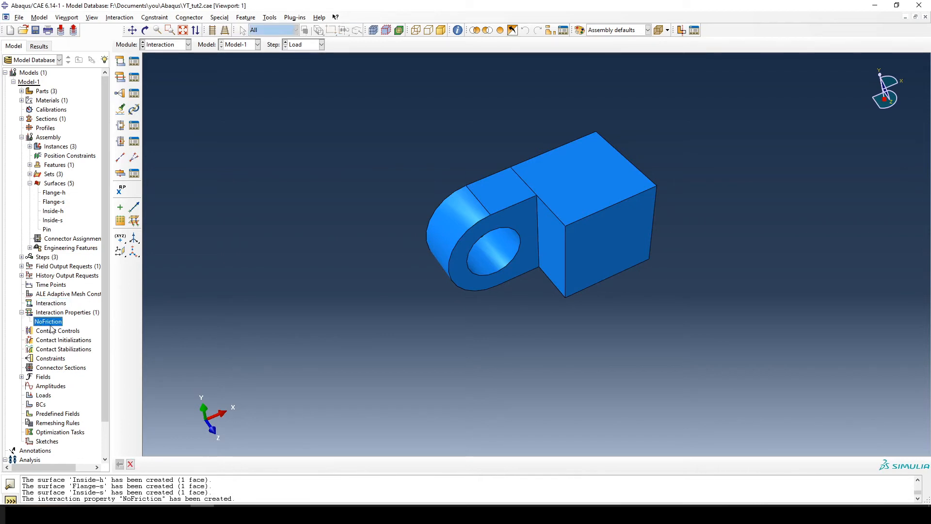
pyautogui.click(50, 304)
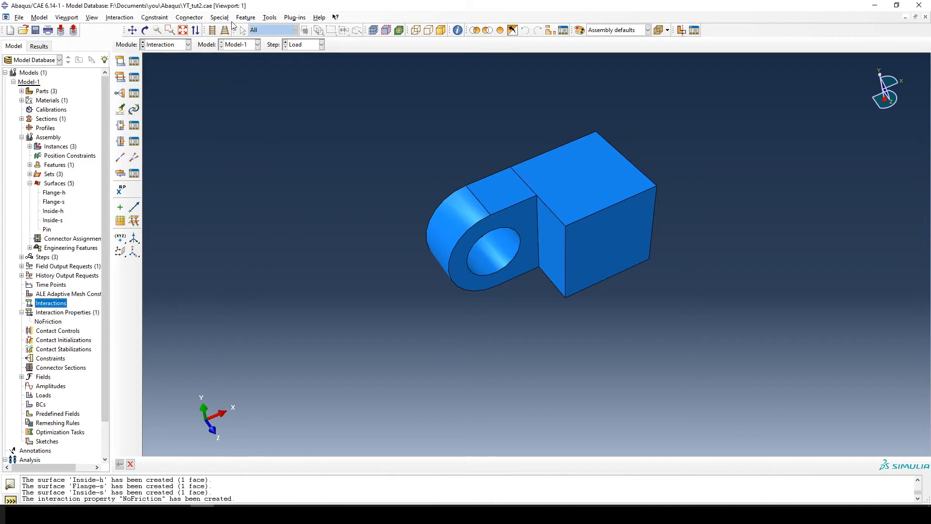
# Step: Make the Hinge-hole-1 and Pin-1 instances visible again in the assembly display options
pyautogui.click(48, 137)
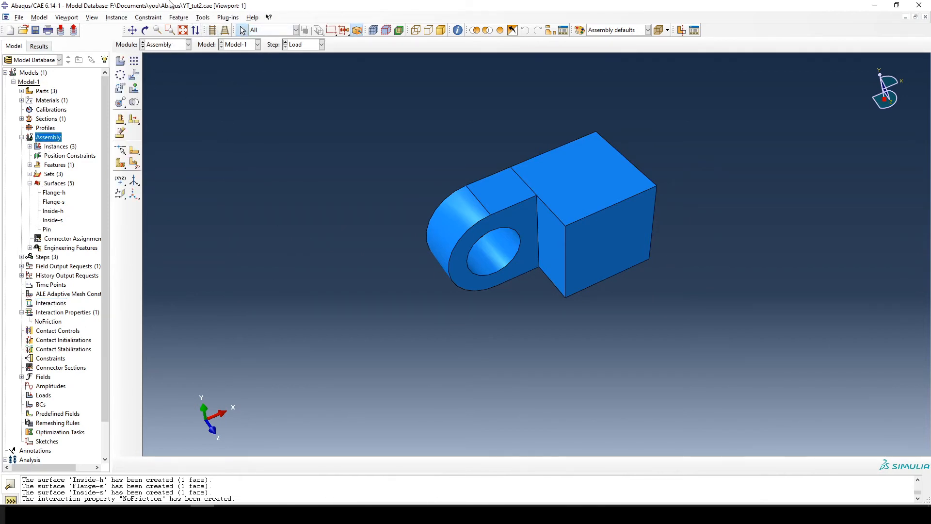
pyautogui.click(116, 18)
pyautogui.click(101, 15)
pyautogui.click(92, 17)
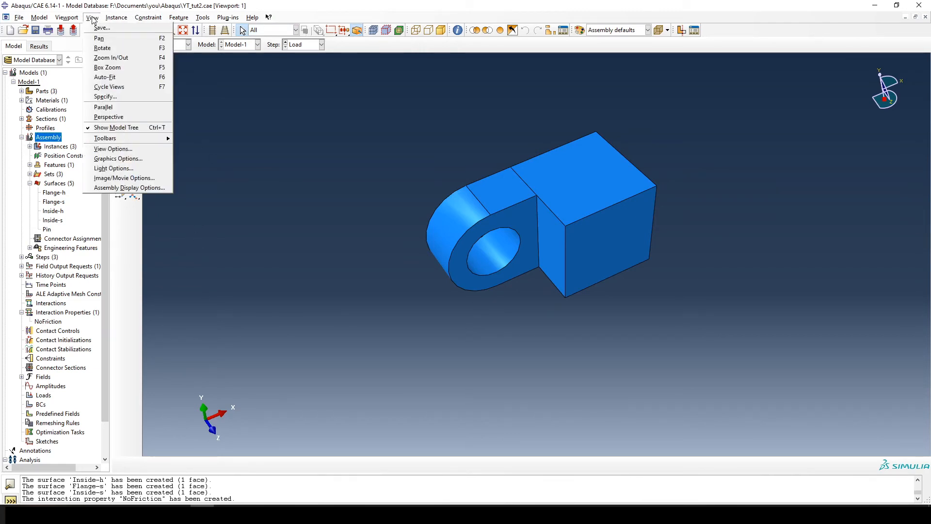
pyautogui.click(106, 198)
pyautogui.click(92, 18)
pyautogui.click(128, 188)
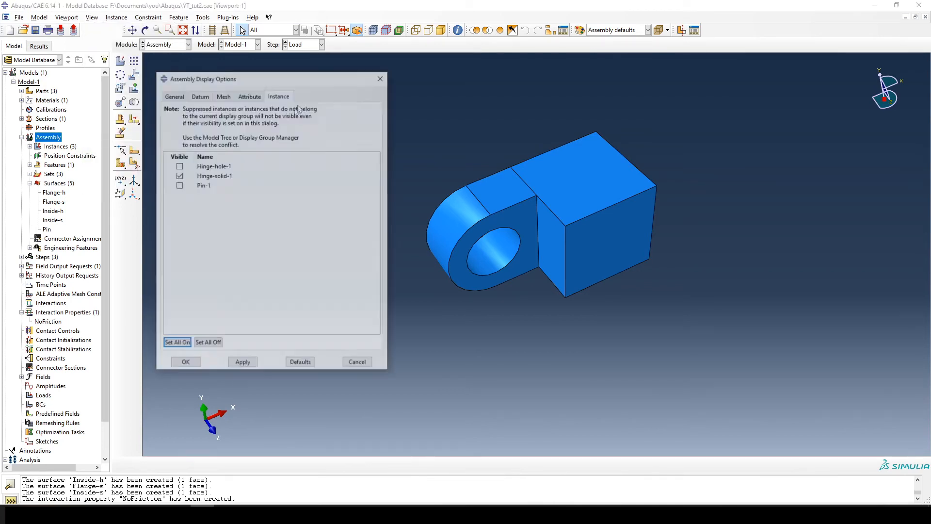
pyautogui.click(179, 165)
pyautogui.click(179, 185)
pyautogui.click(242, 364)
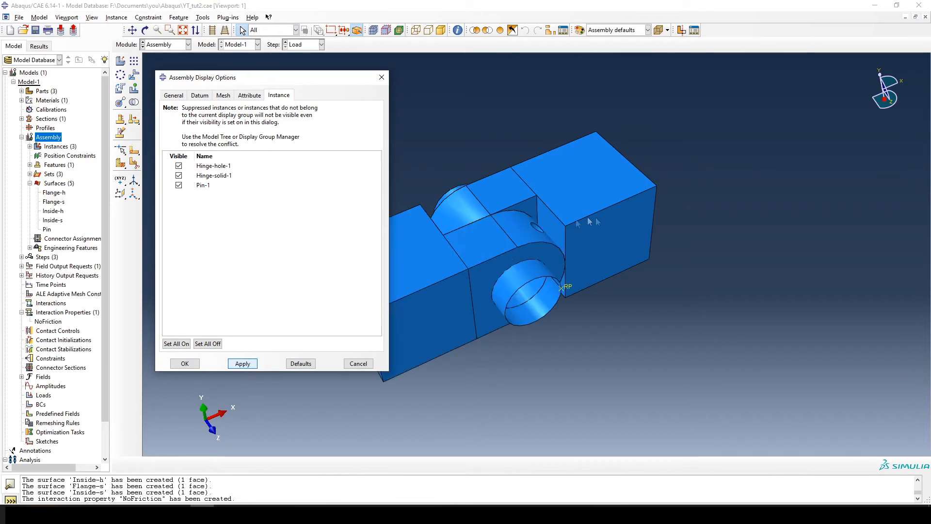
pyautogui.click(184, 364)
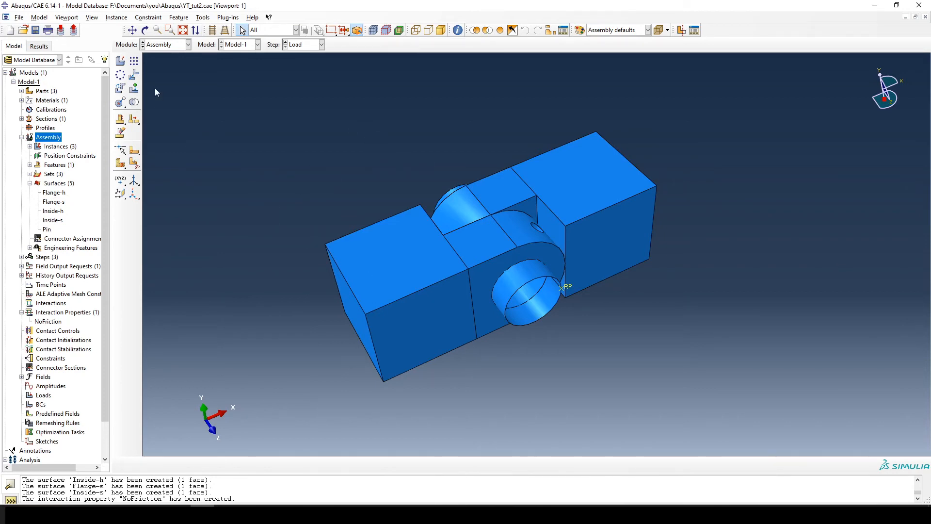
# Step: Run the automatic contact pair search over the whole model, keeping the default tolerance and extension angle
pyautogui.click(21, 141)
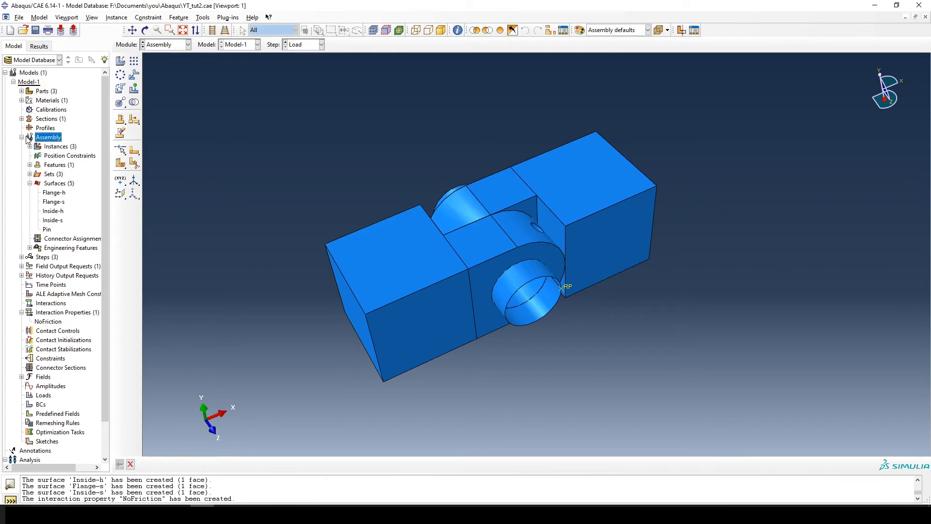
pyautogui.click(21, 138)
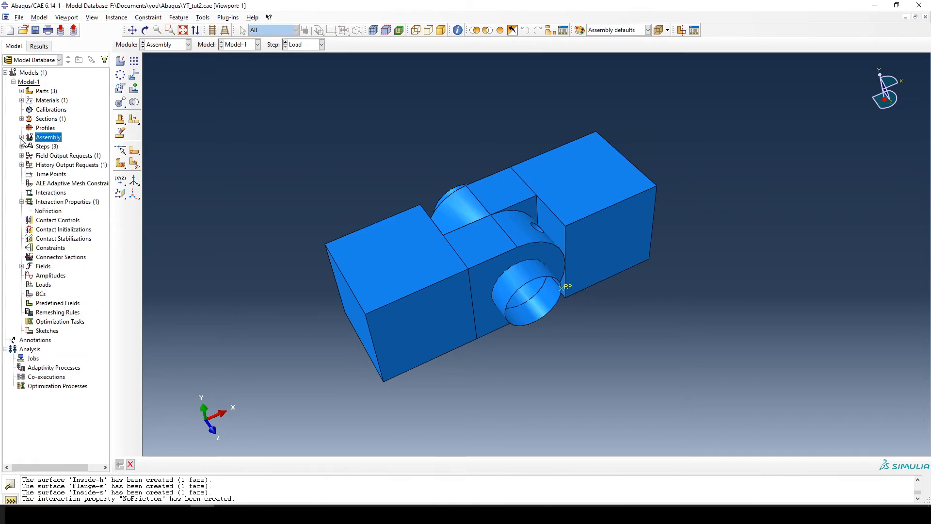
pyautogui.doubleClick(51, 193)
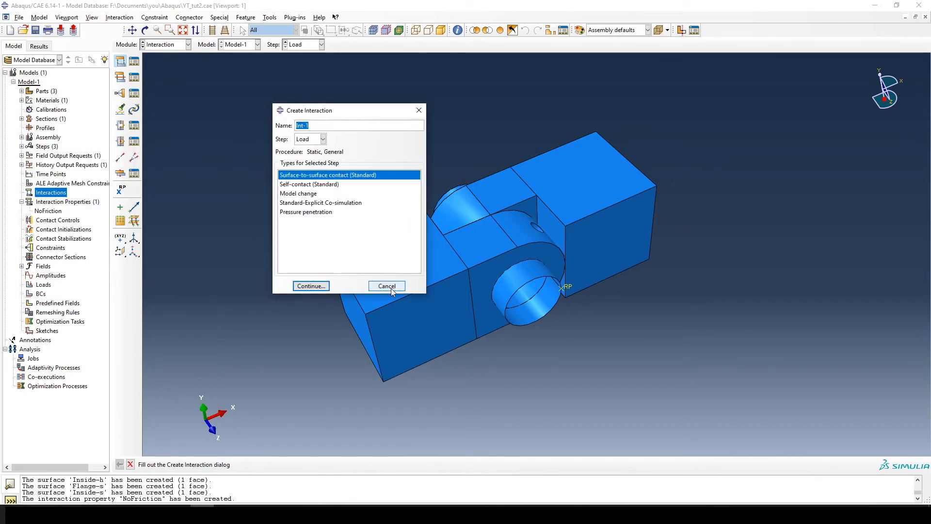
pyautogui.click(391, 286)
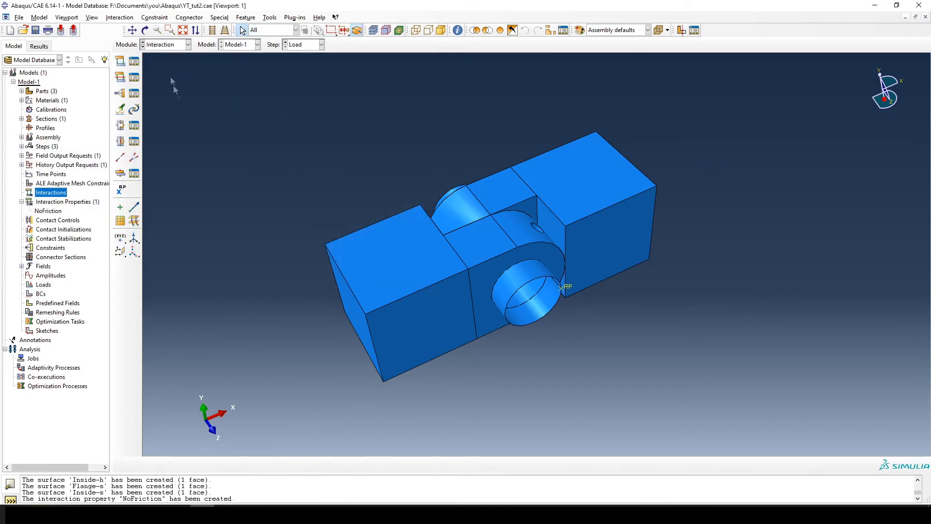
pyautogui.click(121, 17)
pyautogui.click(135, 29)
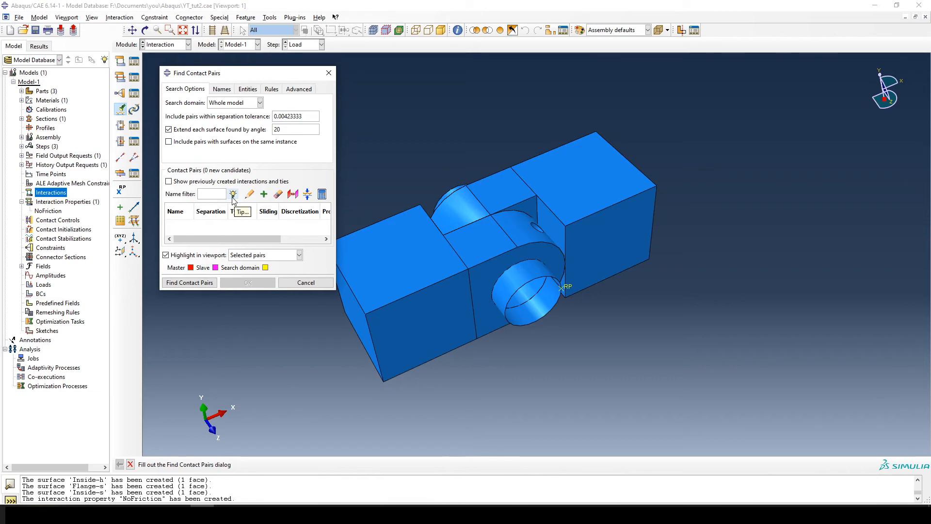
pyautogui.click(195, 285)
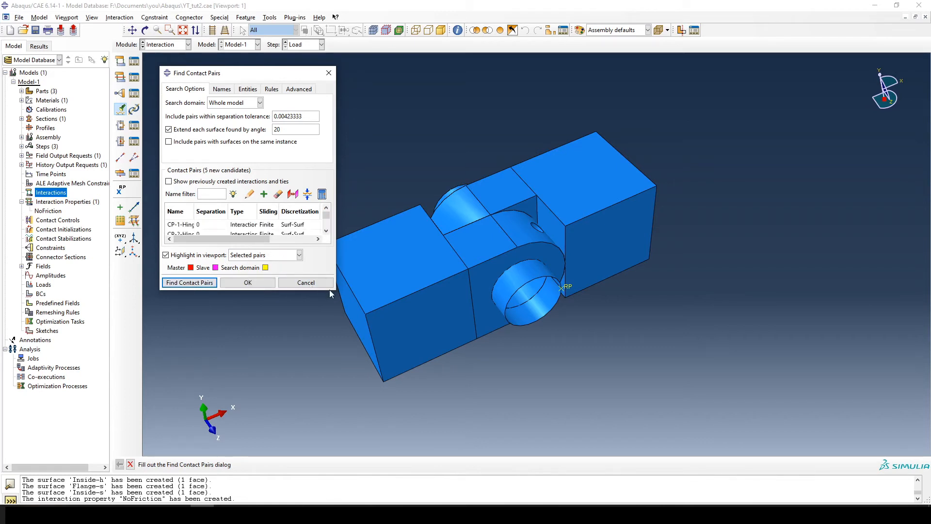
# Step: Enlarge the contact pair list and examine the master and slave surfaces of candidates CP-1 through CP-5 on the model
pyautogui.moveTo(317, 290); pyautogui.dragTo(391, 351)
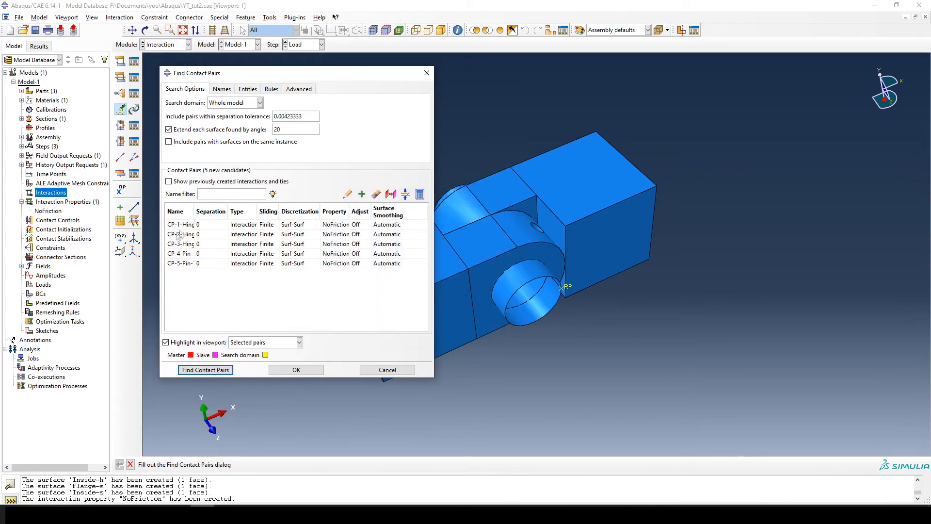
pyautogui.moveTo(291, 78); pyautogui.dragTo(177, 62)
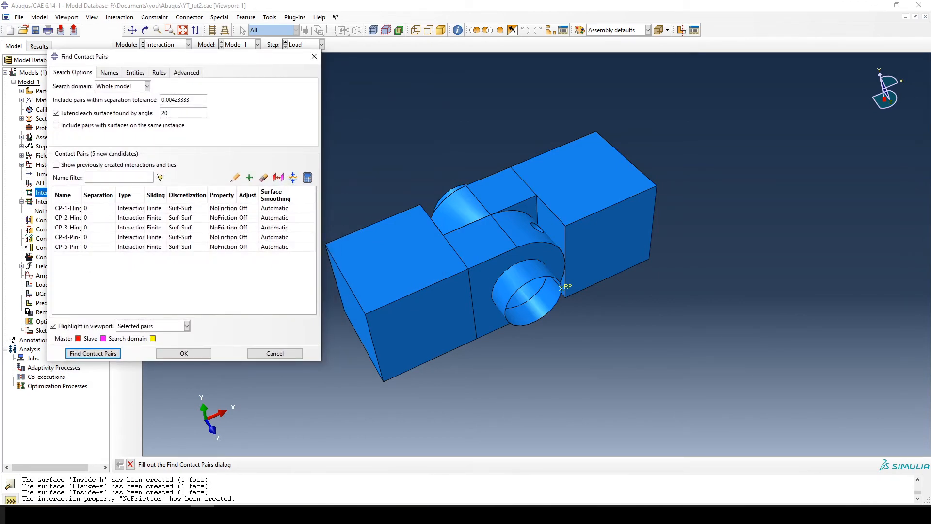
pyautogui.click(68, 208)
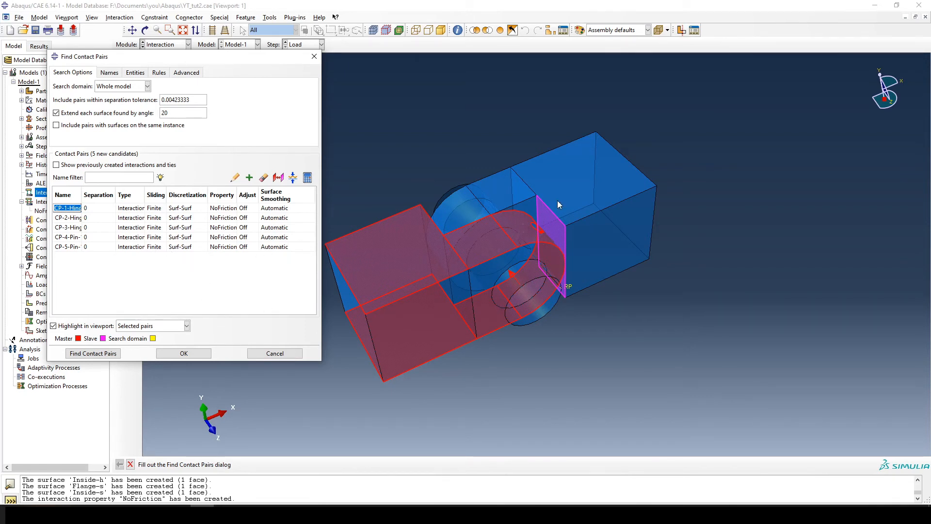
pyautogui.click(74, 217)
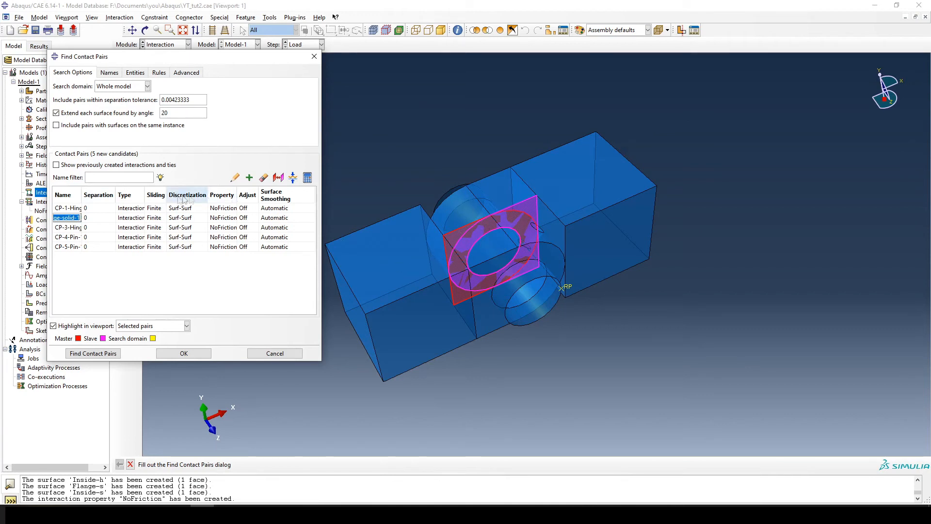
pyautogui.click(68, 227)
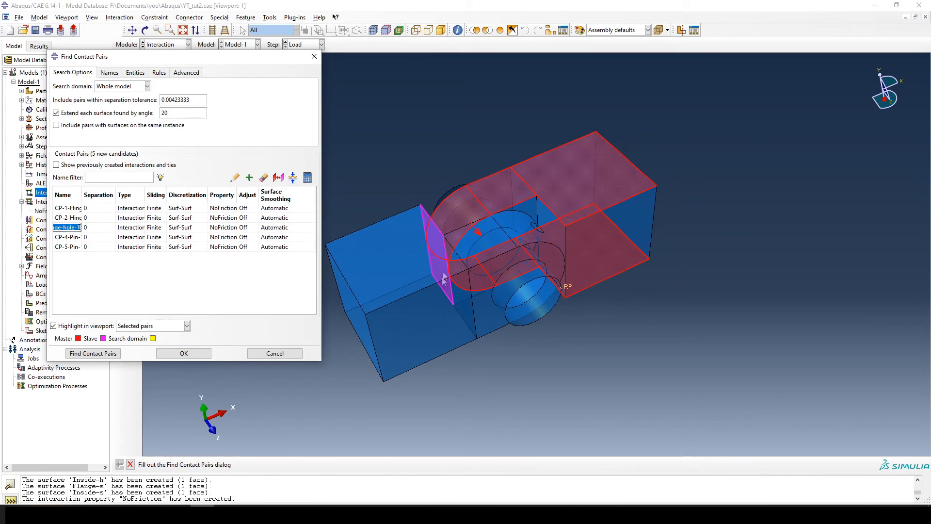
pyautogui.click(68, 237)
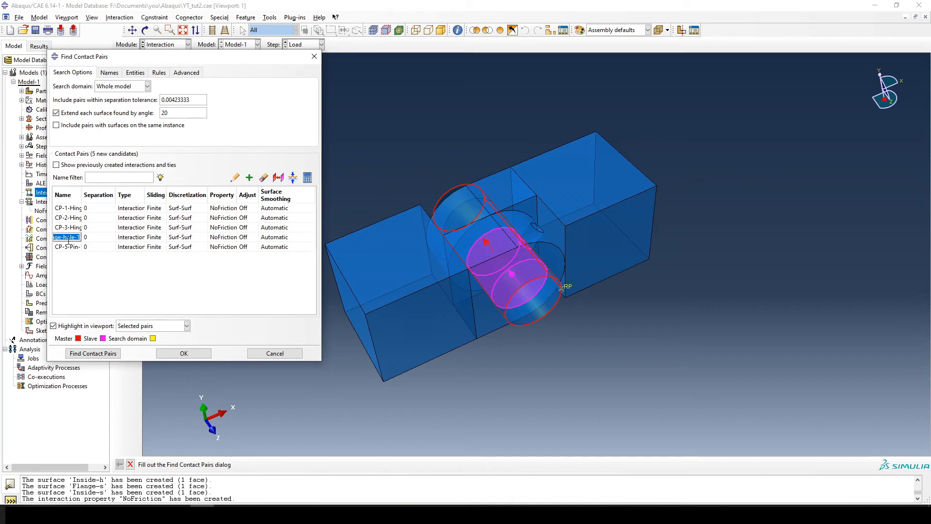
pyautogui.click(68, 246)
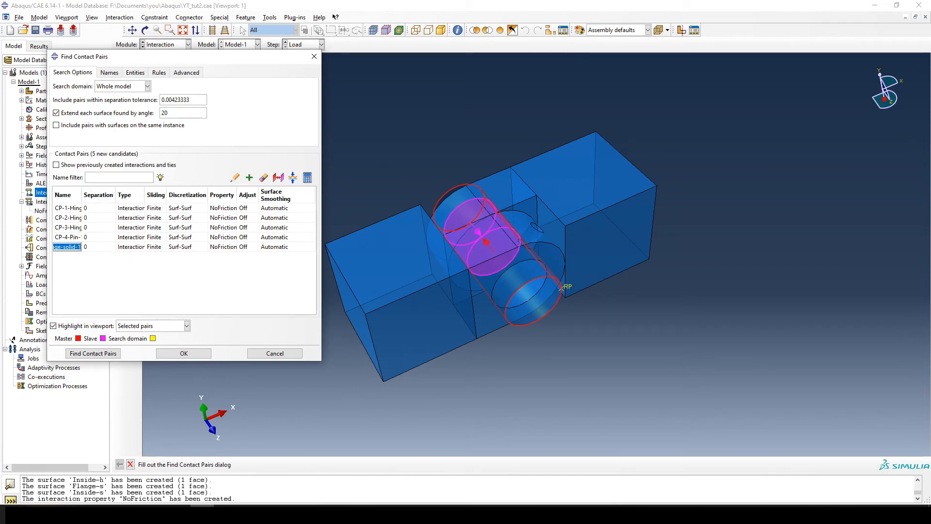
pyautogui.click(66, 208)
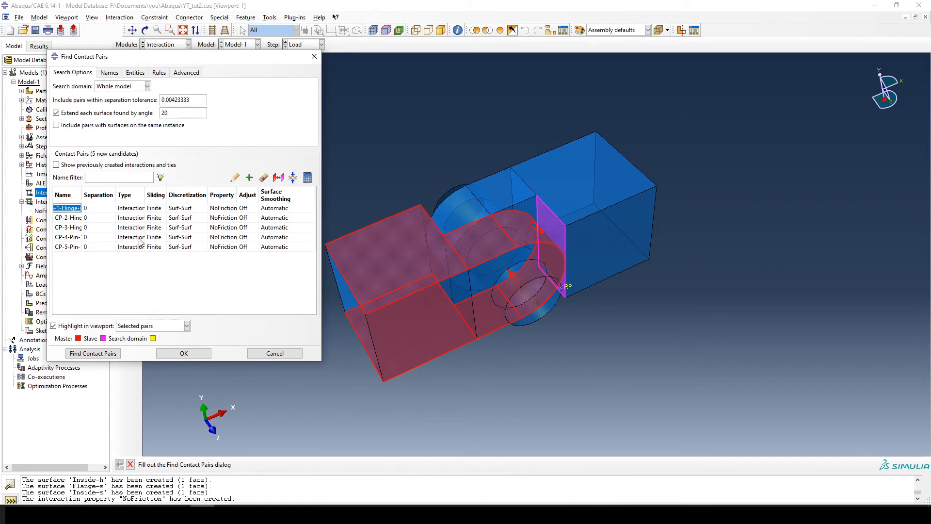
pyautogui.click(68, 218)
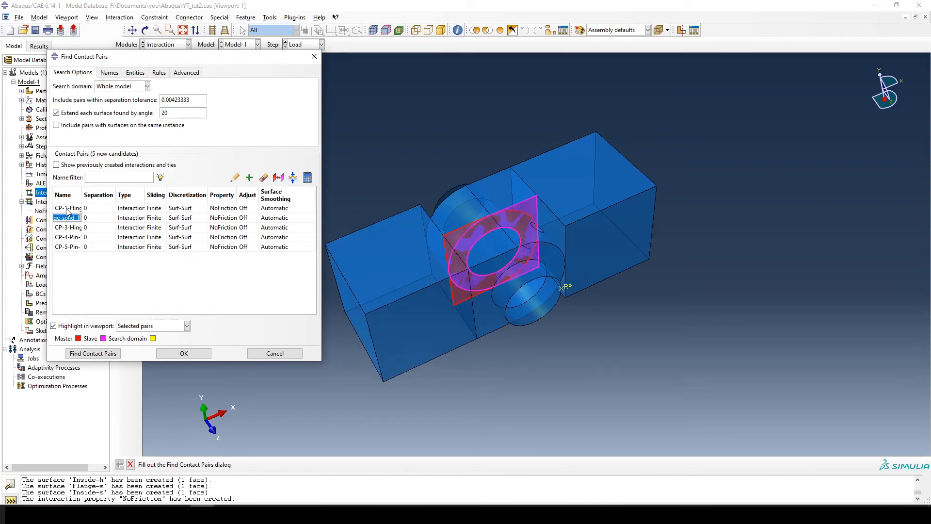
# Step: Delete candidate contact pairs CP-1 and CP-3, which pair each hinge's rounded outer surface with the other hinge's block face
pyautogui.click(67, 208)
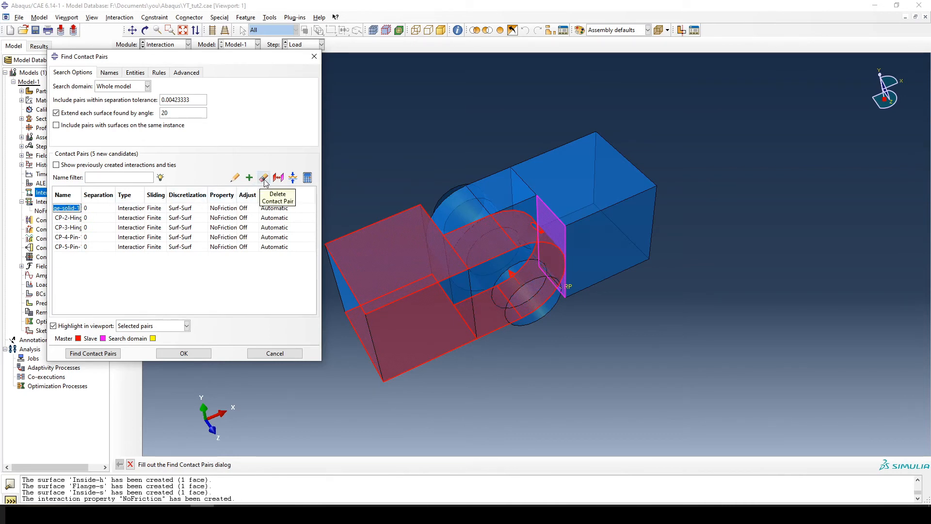
pyautogui.rightClick(68, 210)
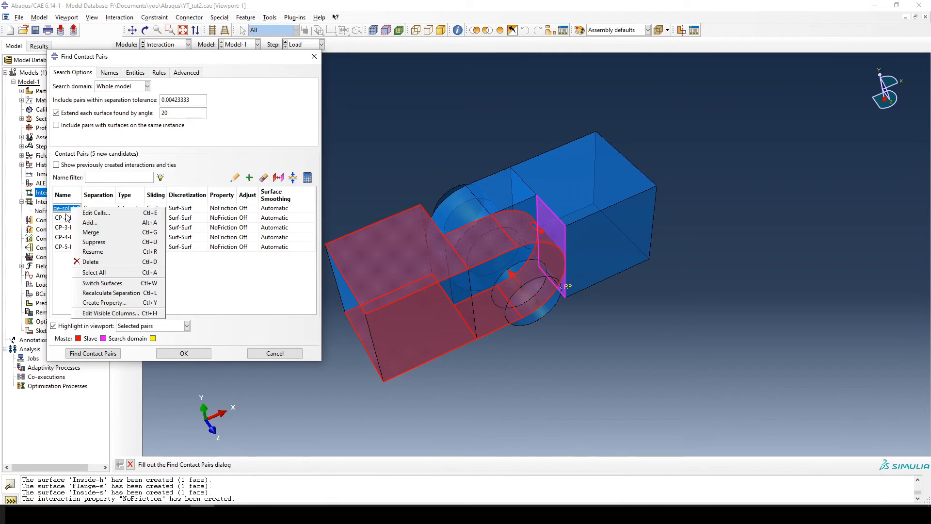
pyautogui.click(95, 262)
pyautogui.click(70, 218)
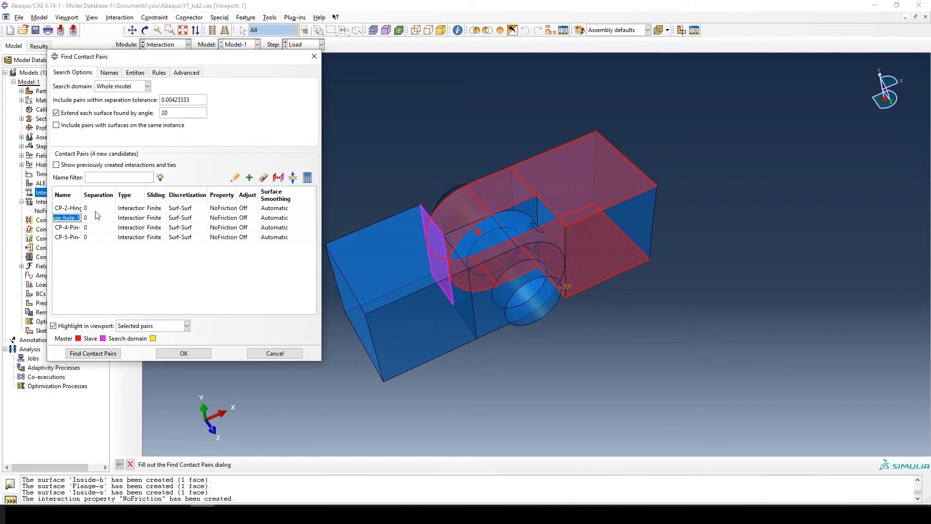
pyautogui.click(263, 178)
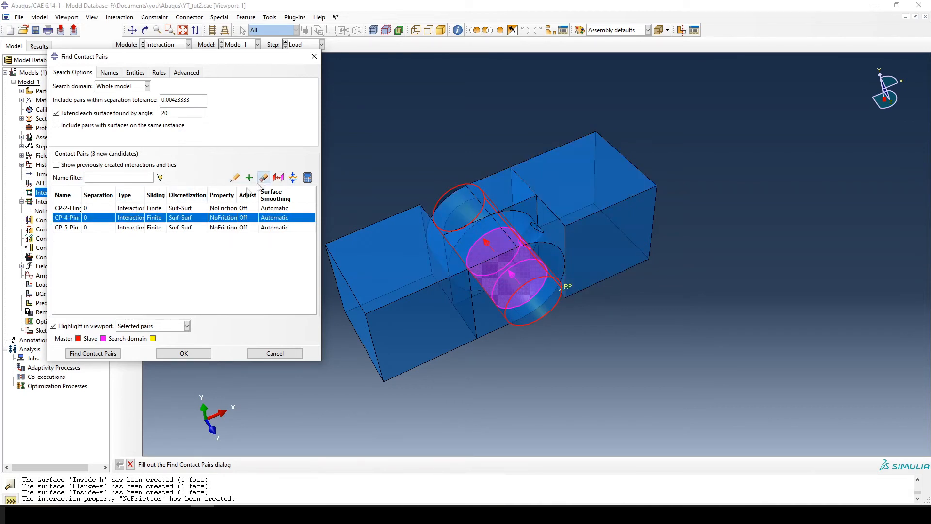
# Step: Show the full pair names and check which surfaces the three remaining contact pairs cover
pyautogui.doubleClick(71, 209)
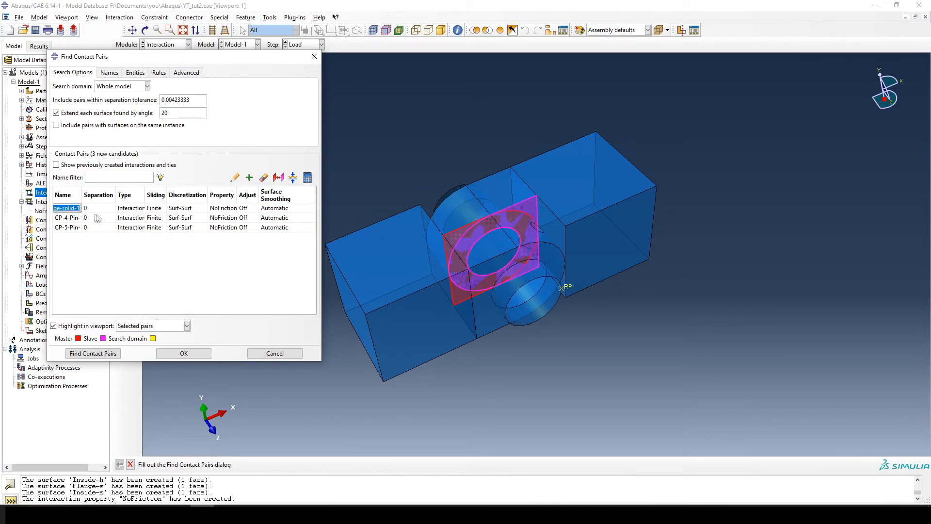
pyautogui.doubleClick(70, 217)
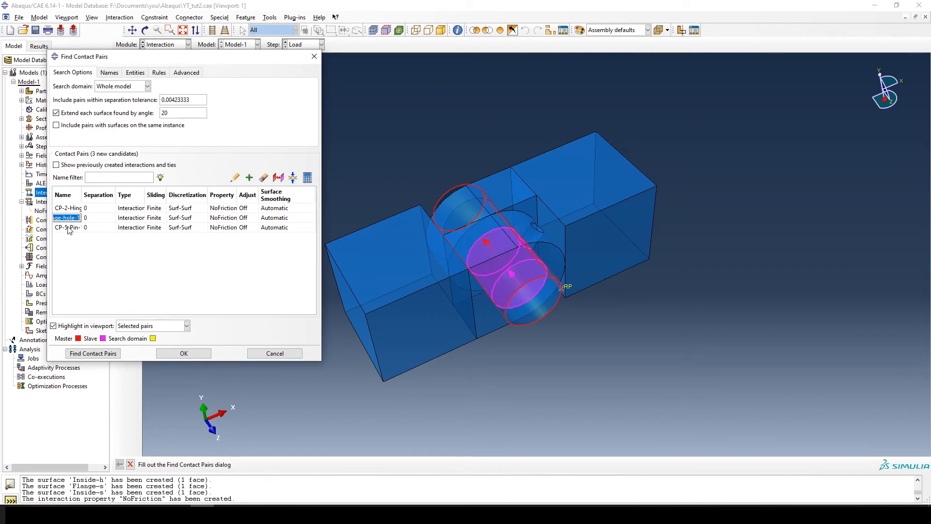
pyautogui.doubleClick(69, 228)
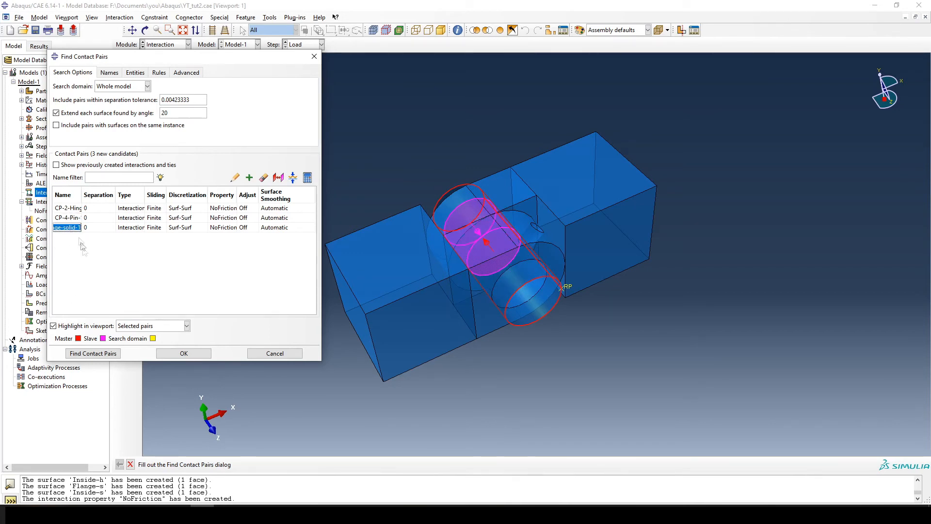
pyautogui.moveTo(80, 194); pyautogui.dragTo(139, 194)
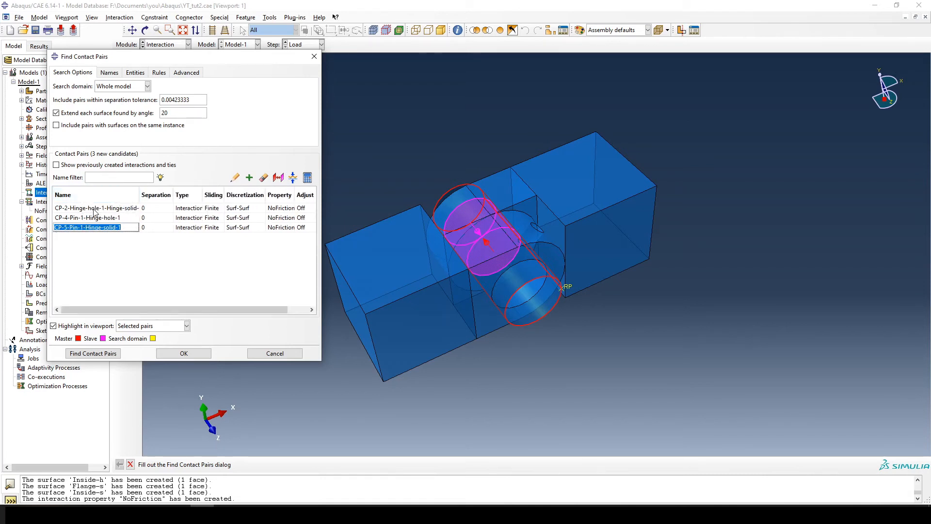
pyautogui.doubleClick(97, 208)
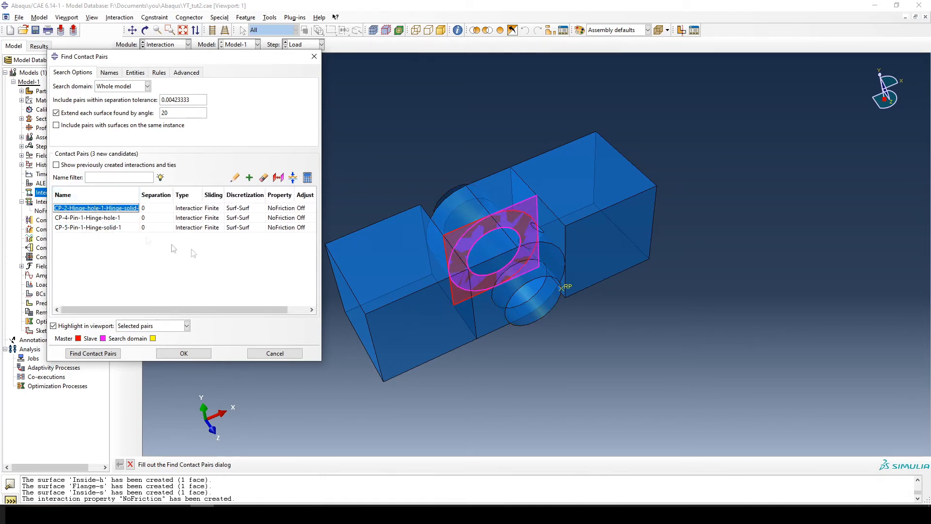
pyautogui.click(90, 227)
pyautogui.click(99, 206)
# Step: Rename contact pair CP-4 as HingePin-hole, CP-5 as HingePin-solid and CP-2 as flanges
pyautogui.click(104, 218)
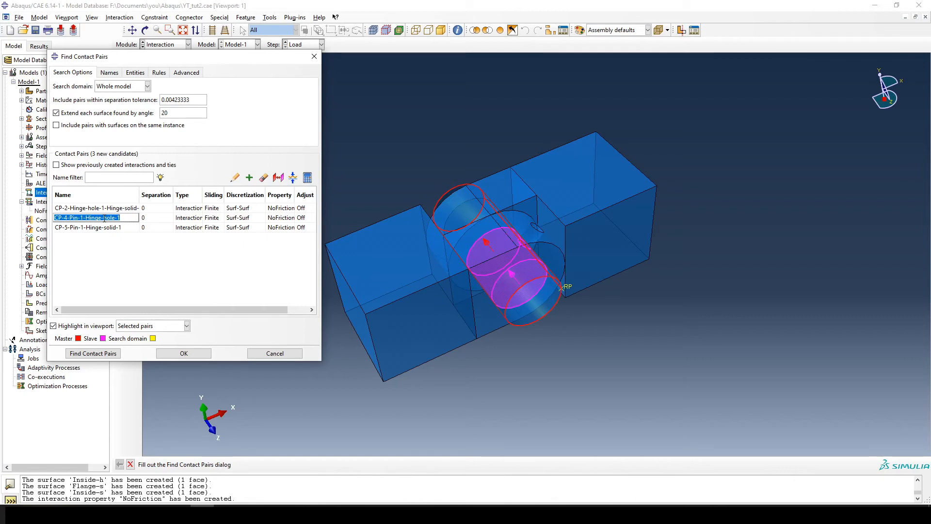
pyautogui.write('HingePin-hole')
pyautogui.doubleClick(97, 230)
pyautogui.write('Hinge')
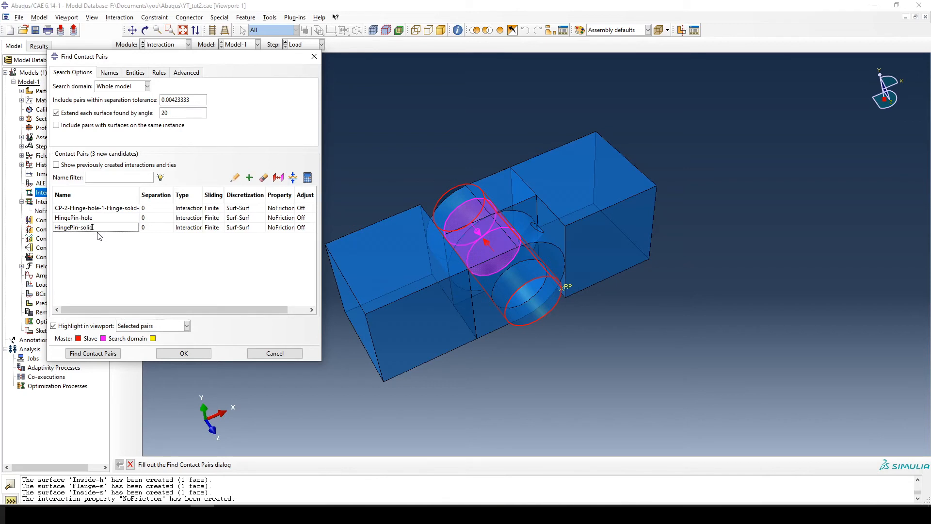
pyautogui.doubleClick(111, 208)
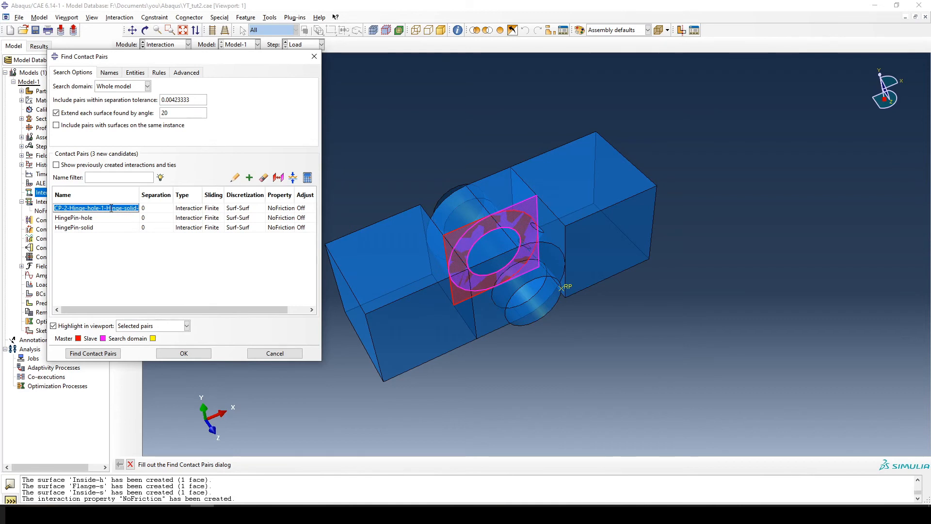
pyautogui.write('flanges')
# Step: Switch the master and slave surfaces of the flanges pair, and restore their original assignment
pyautogui.click(279, 178)
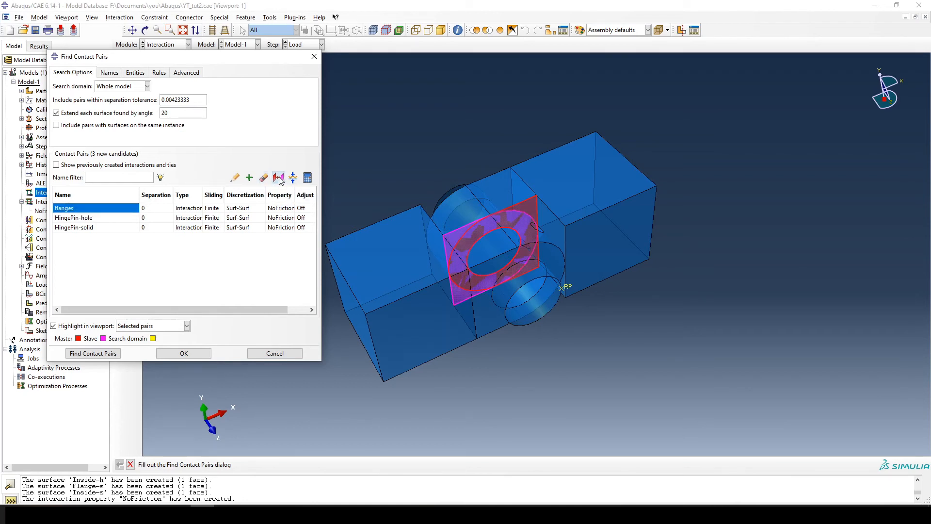
pyautogui.click(279, 178)
pyautogui.click(279, 178)
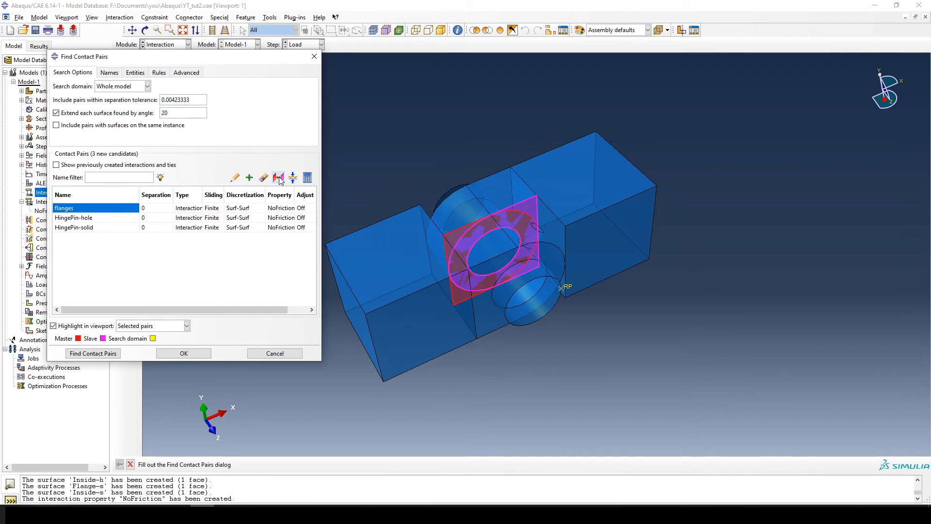
# Step: Add the master instance name and slave instance name columns to the contact pair table
pyautogui.rightClick(227, 232)
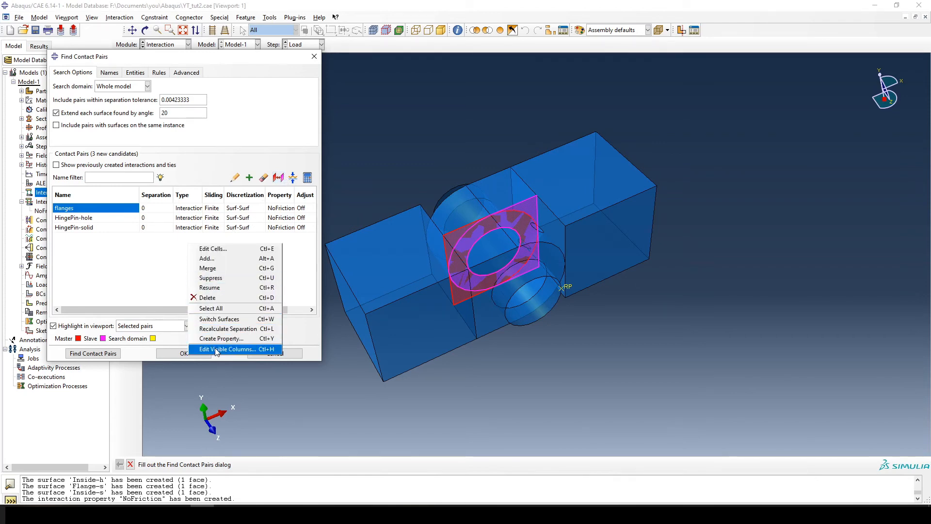
pyautogui.click(216, 350)
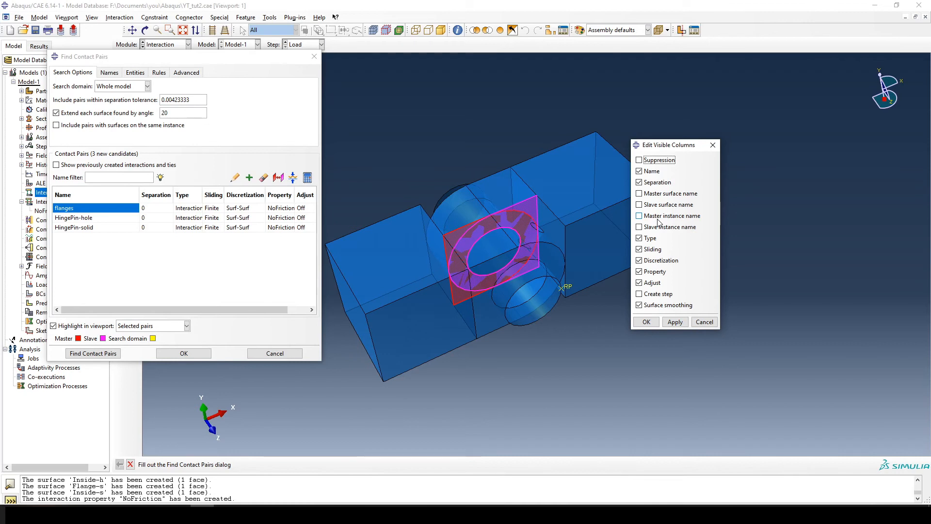
pyautogui.click(661, 216)
pyautogui.click(659, 227)
pyautogui.click(666, 323)
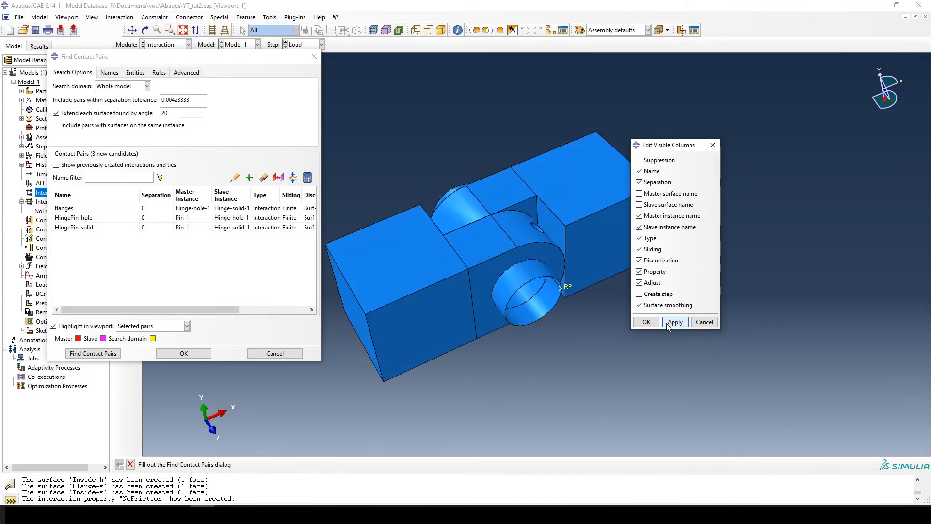
pyautogui.click(646, 322)
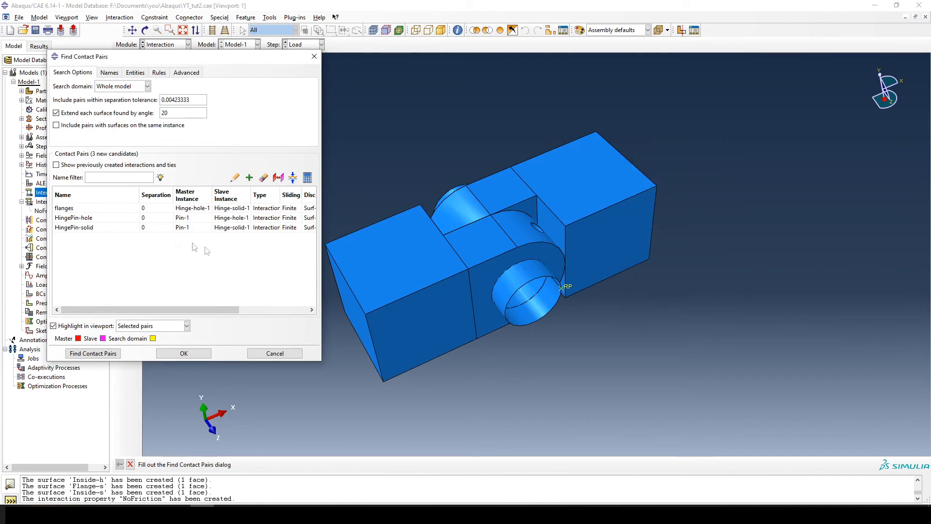
# Step: Check the master and slave instances assigned to the flanges, HingePin-hole and HingePin-solid pairs, and view the search's naming options
pyautogui.doubleClick(90, 218)
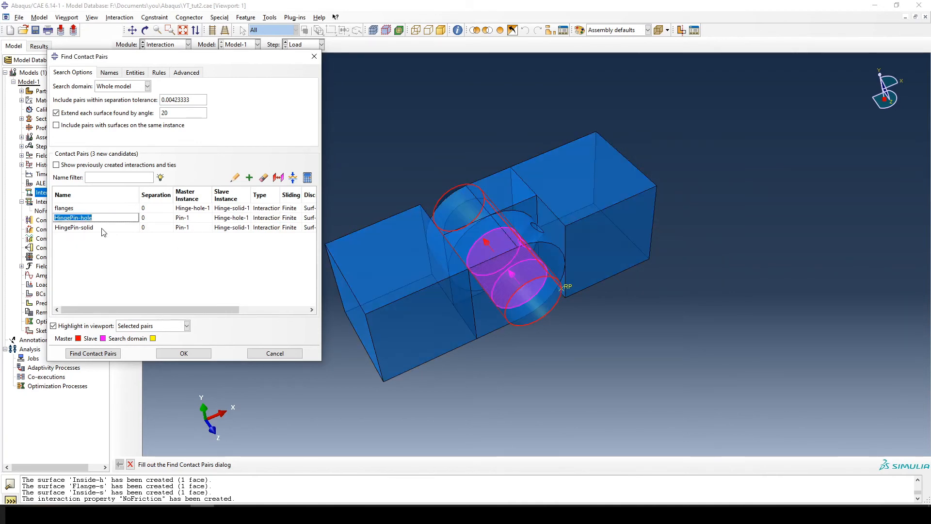
pyautogui.click(101, 228)
pyautogui.doubleClick(107, 213)
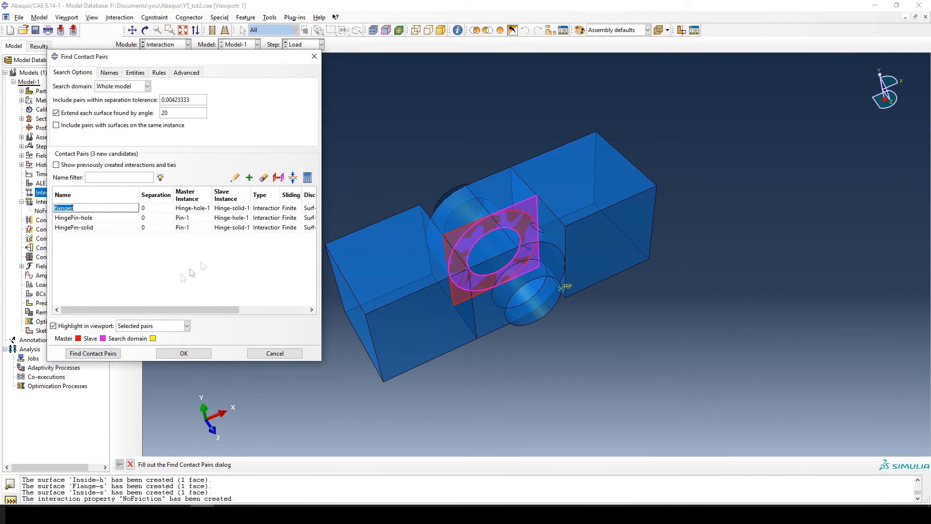
pyautogui.moveTo(163, 312); pyautogui.dragTo(231, 312)
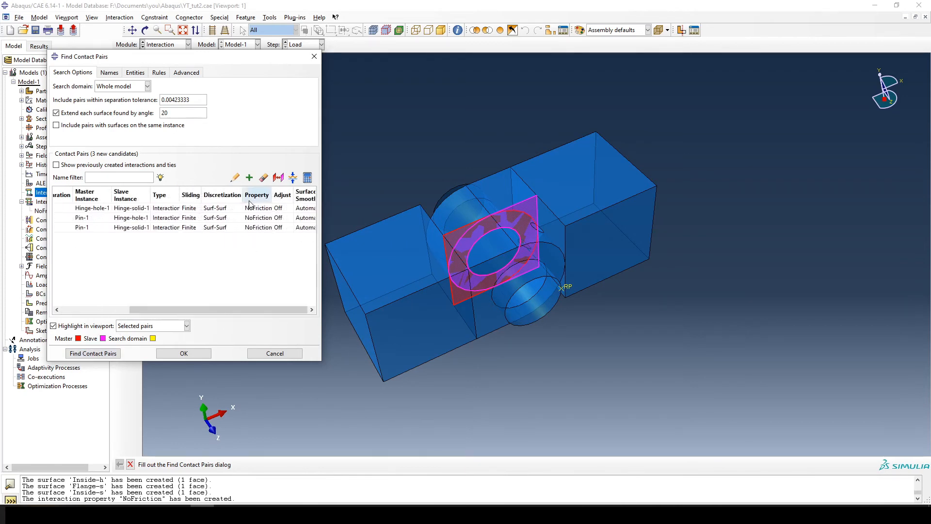
pyautogui.moveTo(318, 360); pyautogui.dragTo(445, 391)
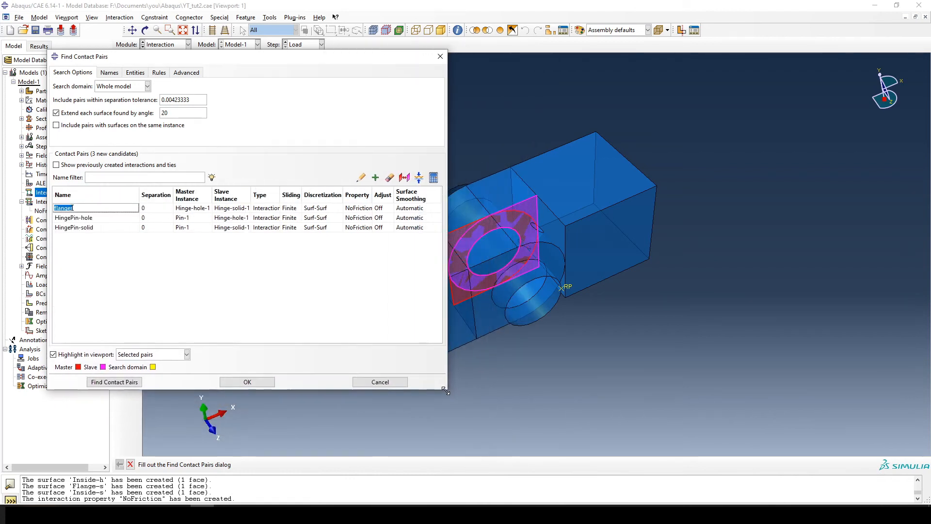
pyautogui.click(231, 210)
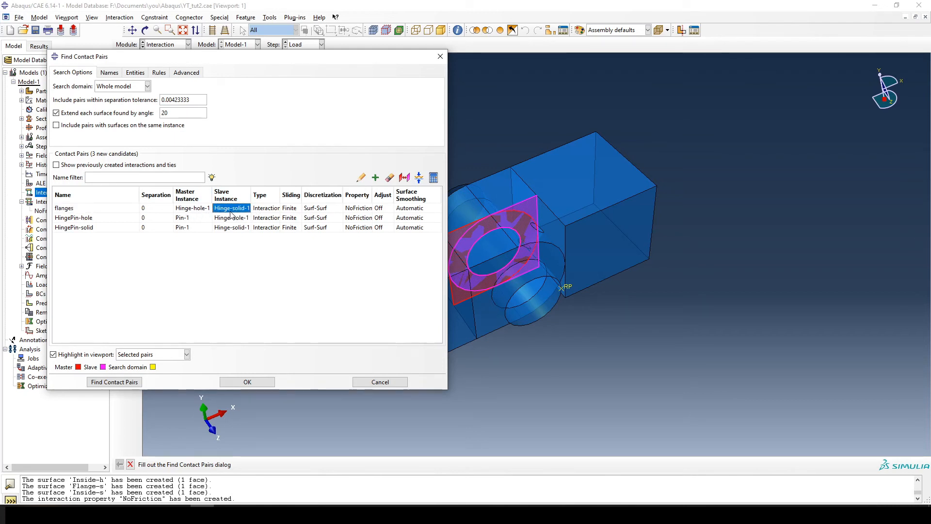
pyautogui.click(194, 209)
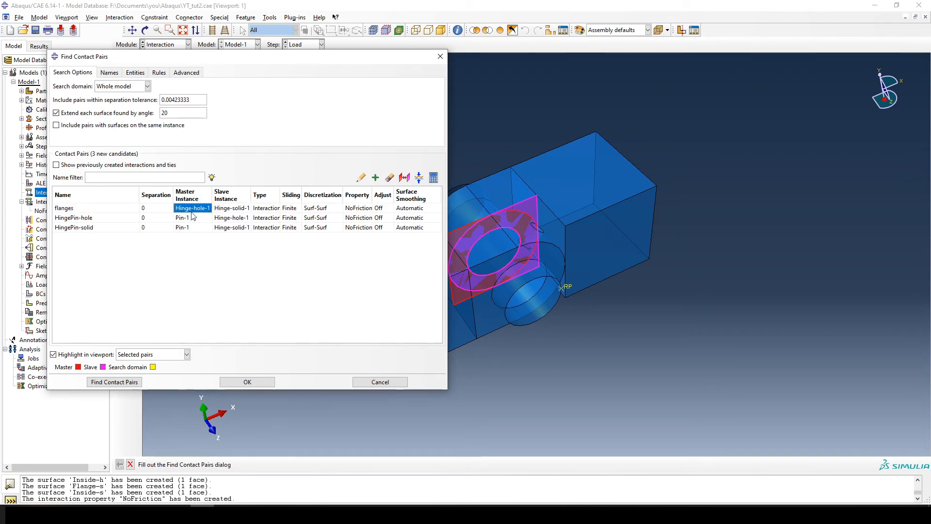
pyautogui.click(229, 210)
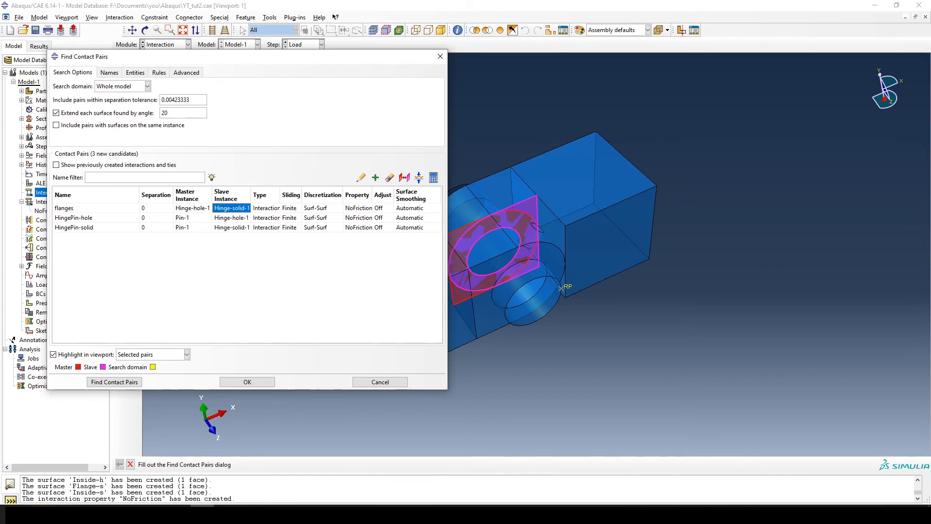
pyautogui.click(109, 73)
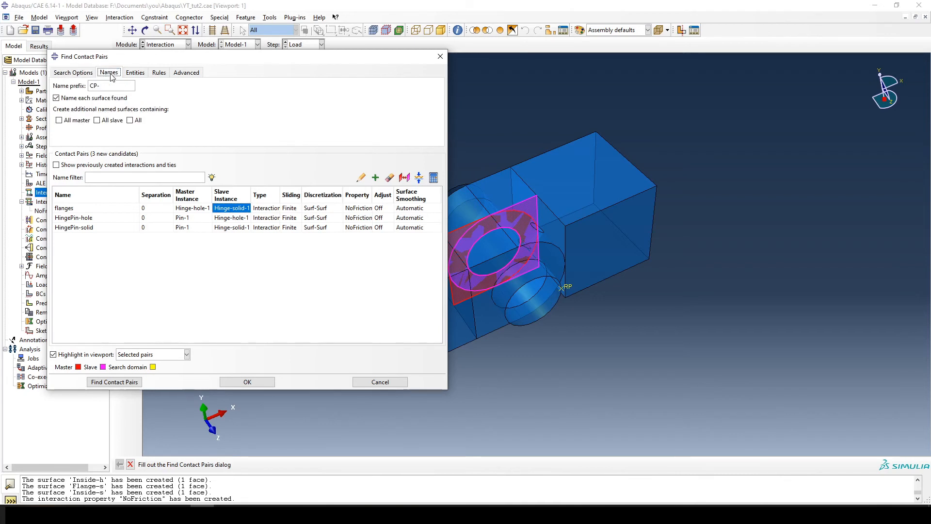
# Step: View the contact pair search options and the discretization choices available for the flanges pair
pyautogui.click(72, 73)
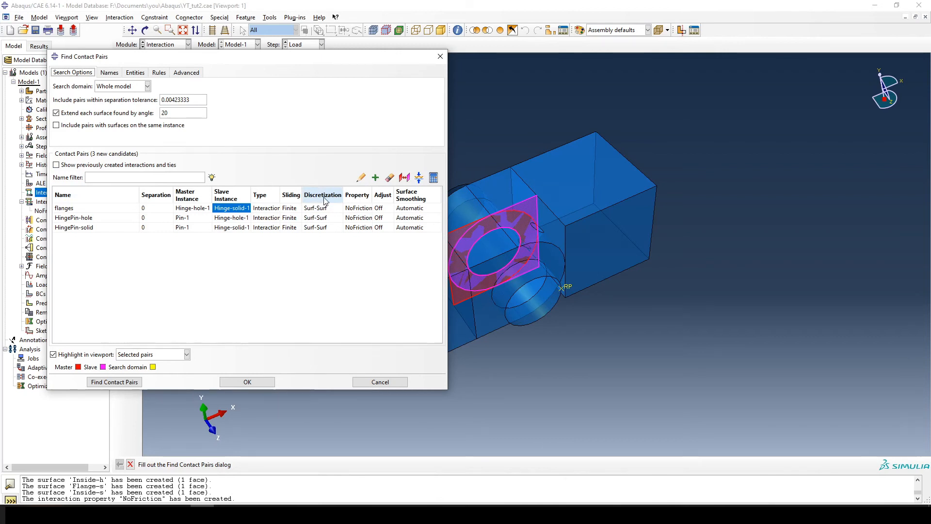
pyautogui.click(334, 210)
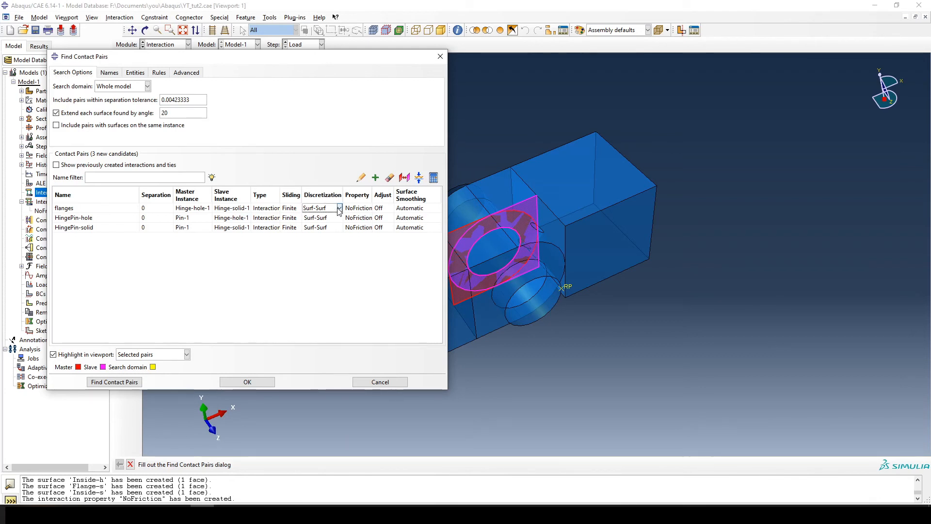
pyautogui.click(339, 208)
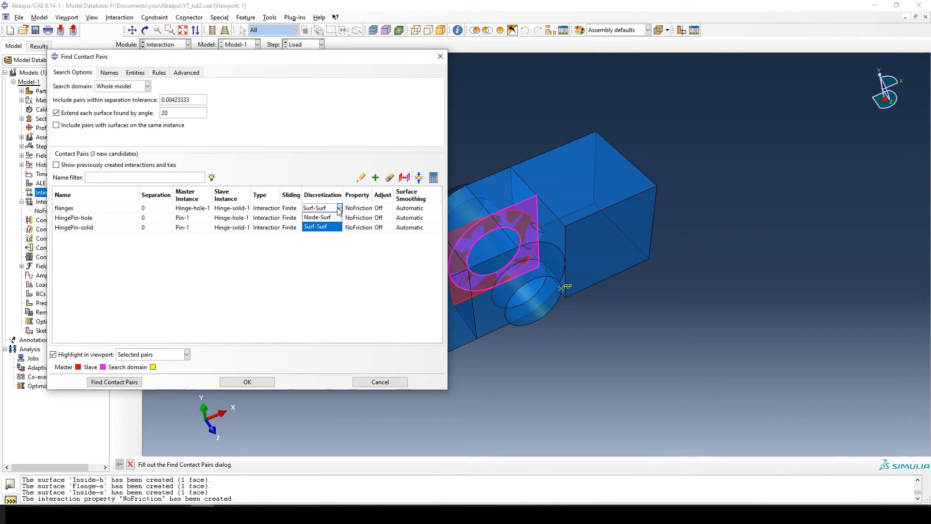
pyautogui.click(315, 226)
# Step: Change the discretization of all three contact pairs to node-to-surface and create the interactions from them
pyautogui.click(328, 195)
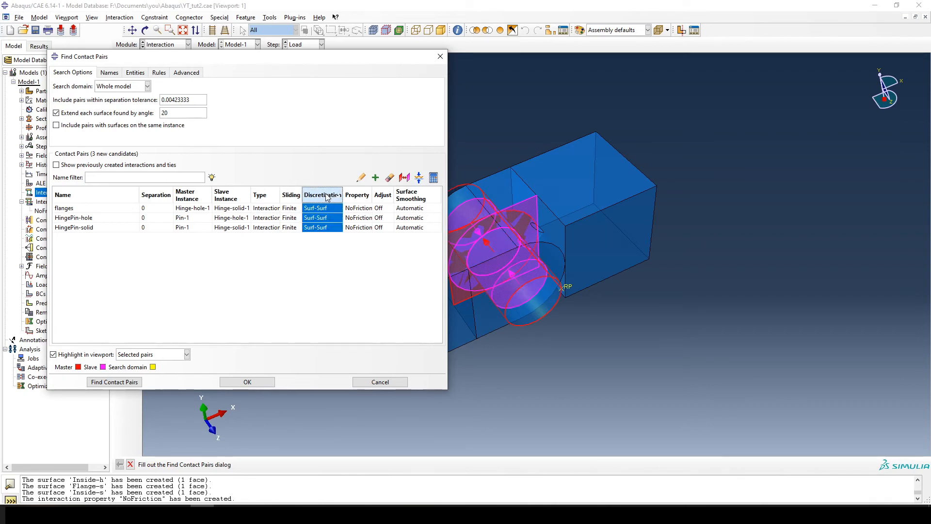
pyautogui.rightClick(326, 193)
pyautogui.click(242, 272)
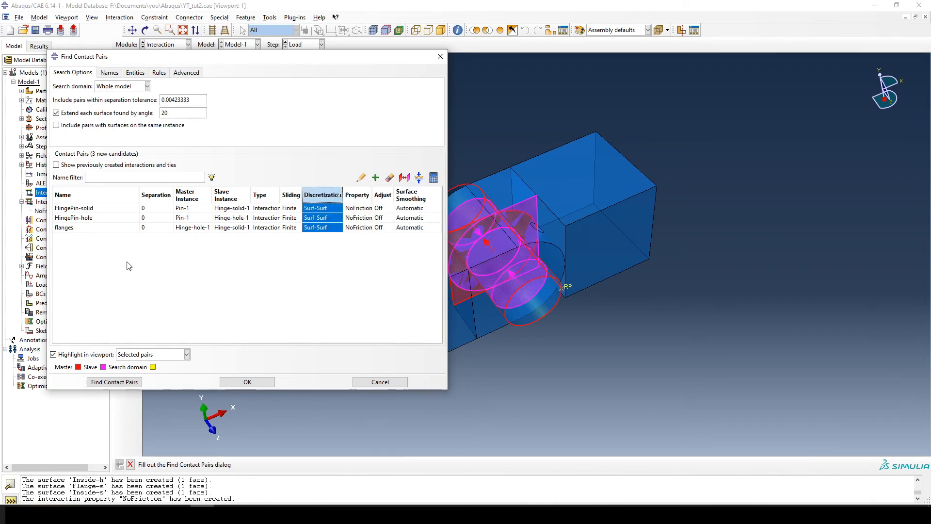
pyautogui.rightClick(325, 197)
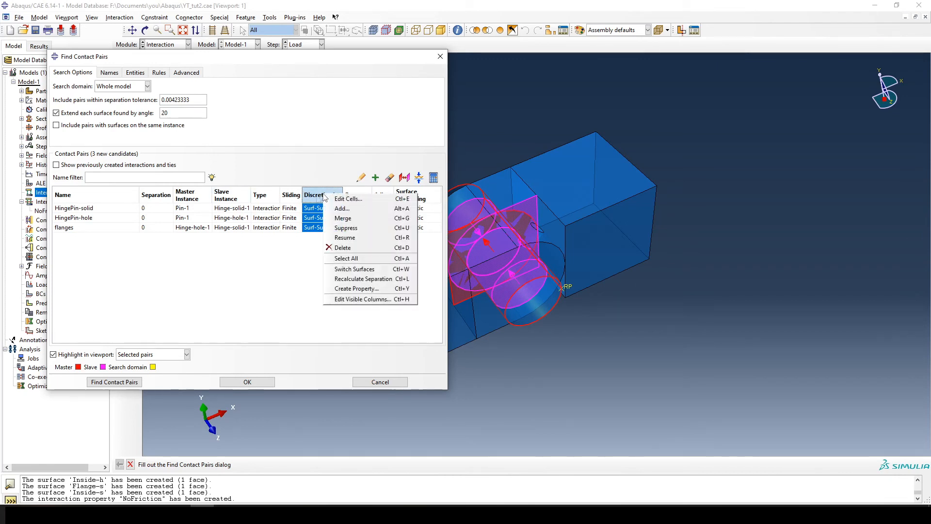
pyautogui.click(350, 199)
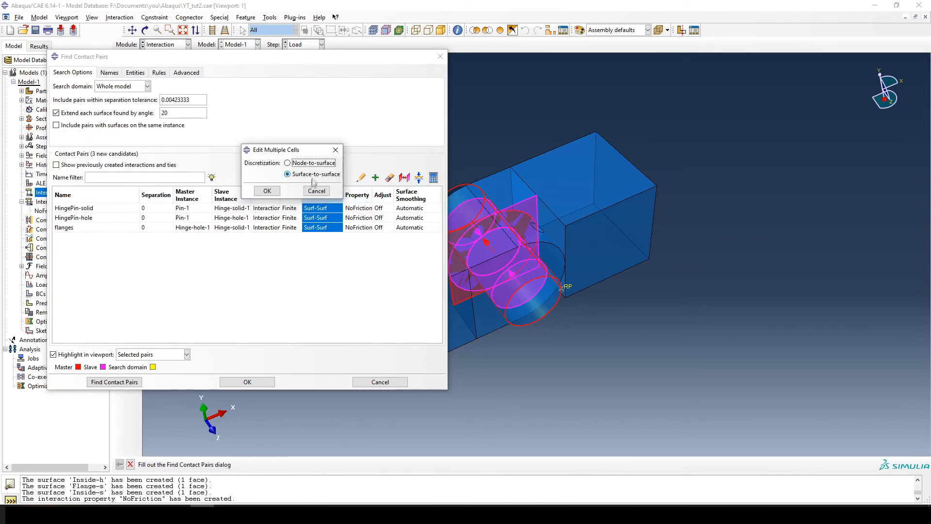
pyautogui.click(300, 165)
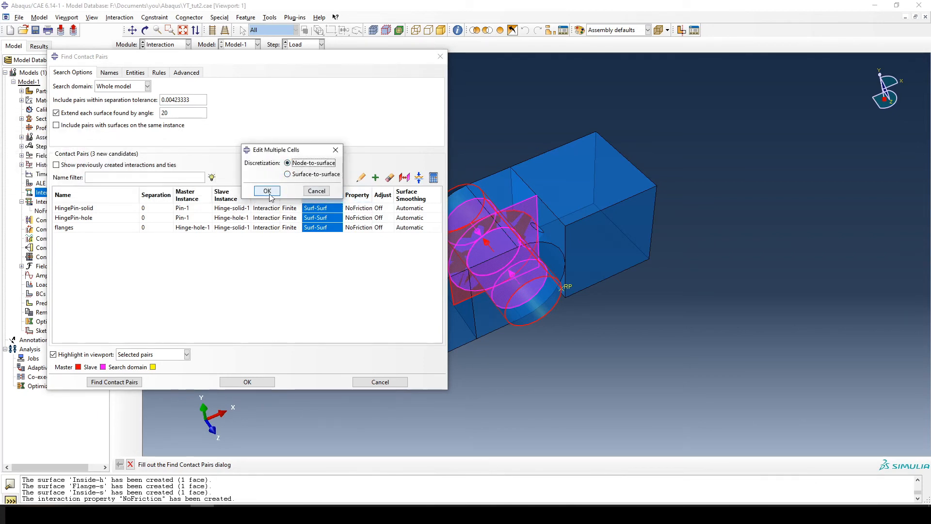
pyautogui.click(267, 190)
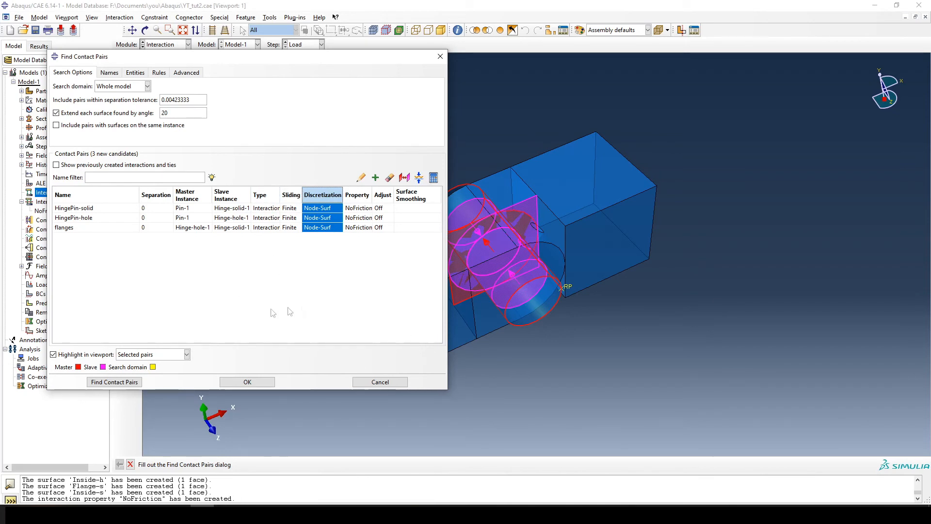
pyautogui.click(247, 382)
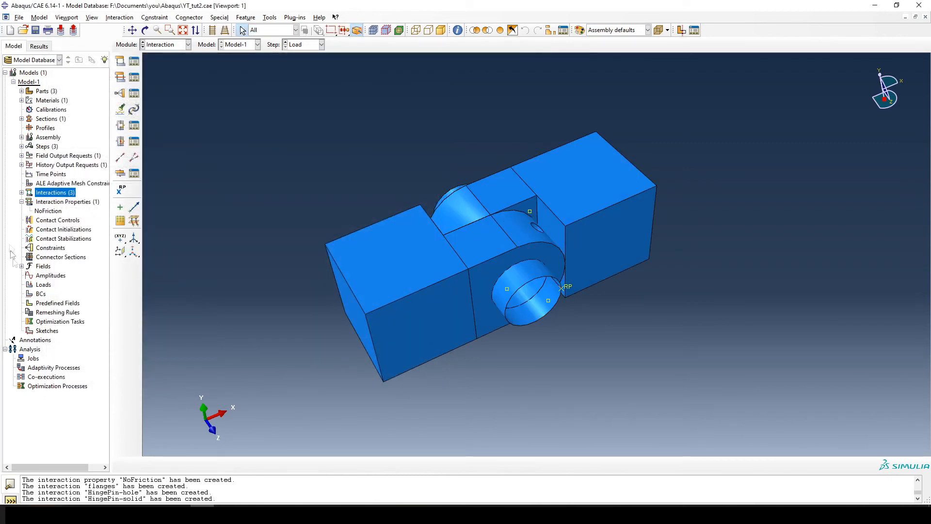
# Step: Check the HingePin-hole, HingePin-solid and flanges interactions by highlighting each one's surfaces in the model
pyautogui.click(22, 193)
pyautogui.click(52, 202)
pyautogui.press('Down')
pyautogui.press('Down')
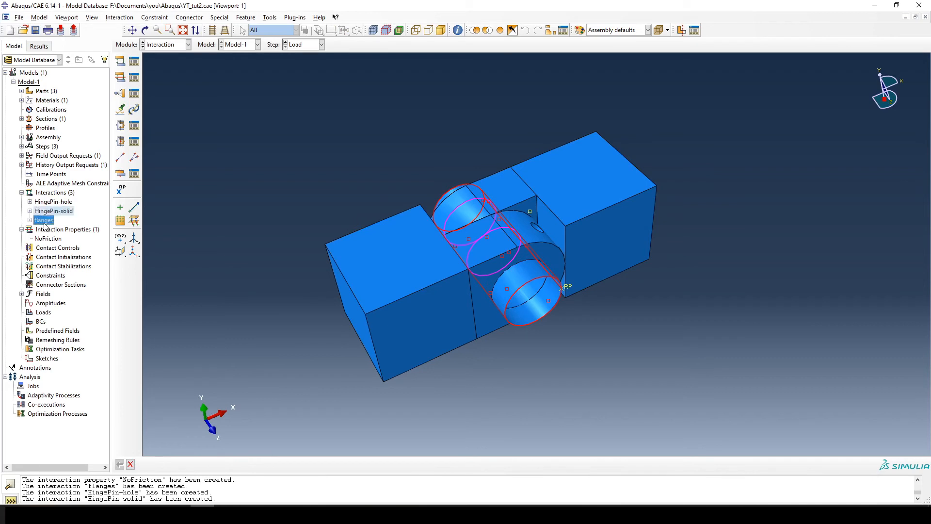
pyautogui.click(57, 202)
pyautogui.click(53, 221)
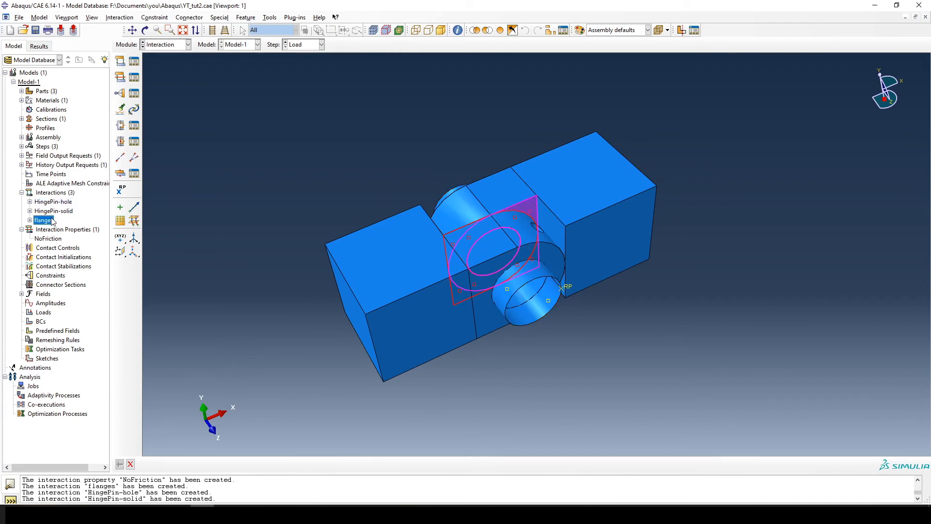
pyautogui.click(57, 211)
pyautogui.click(29, 201)
pyautogui.click(30, 202)
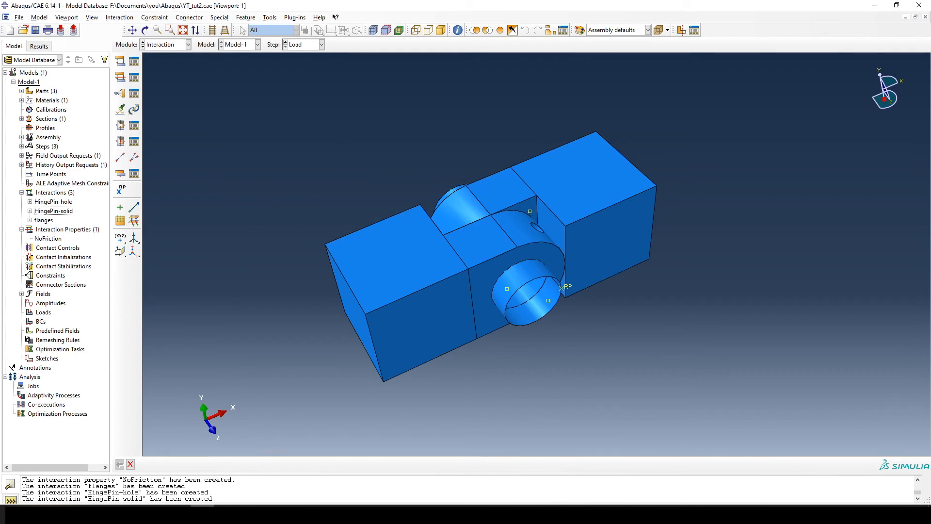
# Step: Open the Interaction Manager, enlarge it and move it so the existing interactions can be reviewed
pyautogui.hotkey('alt', 'Tab')
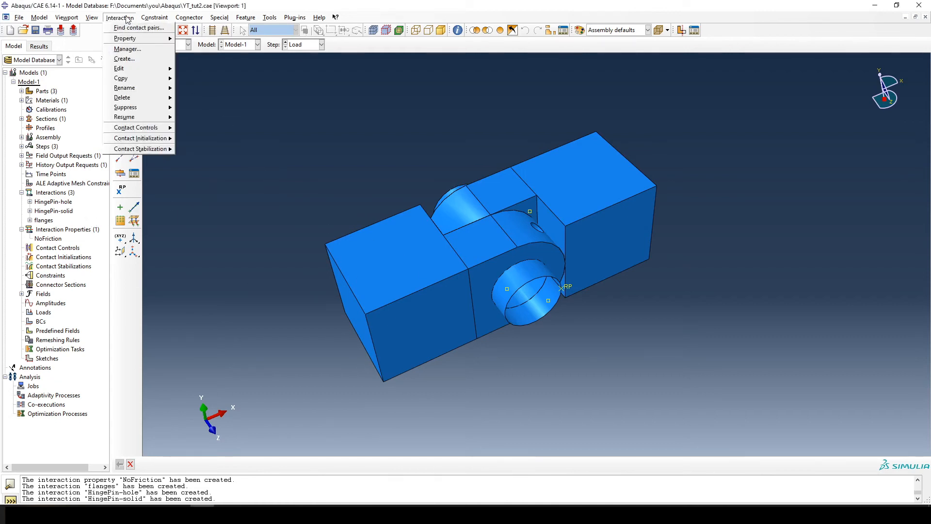
pyautogui.click(123, 49)
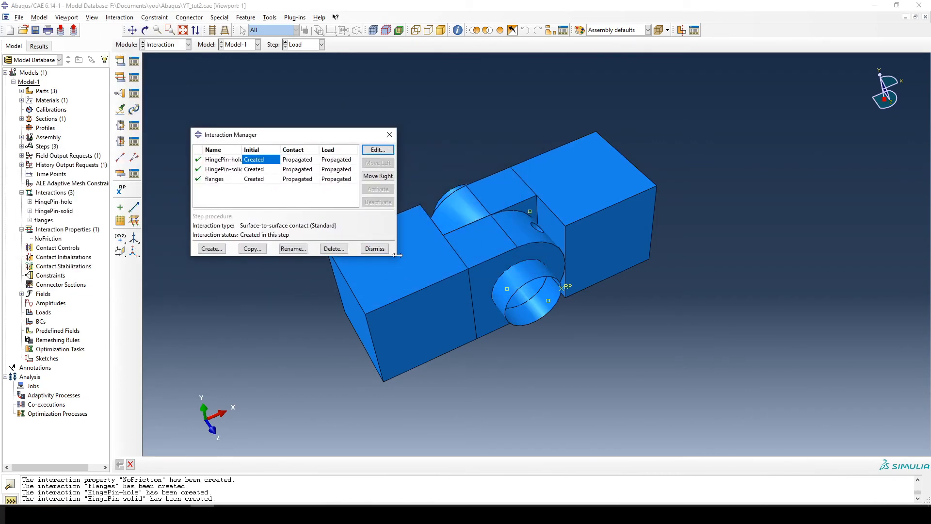
pyautogui.moveTo(397, 256); pyautogui.dragTo(509, 354)
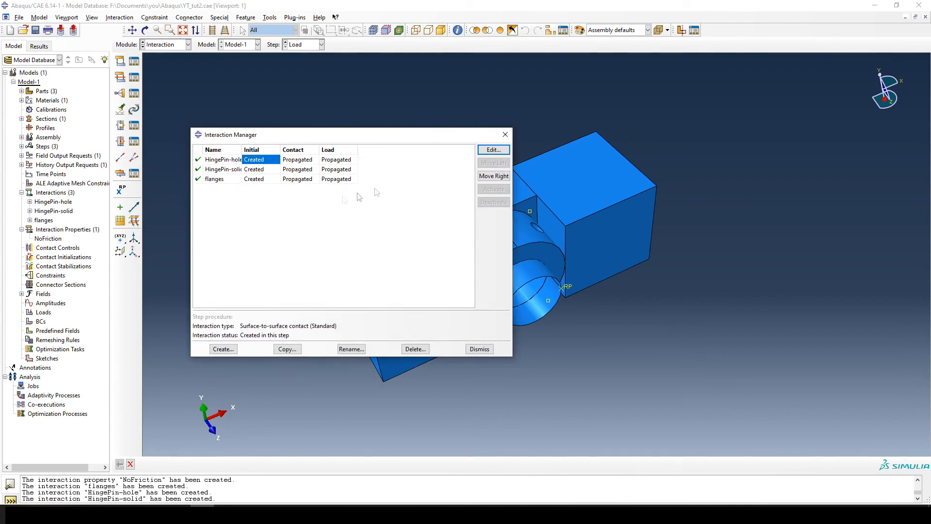
pyautogui.moveTo(304, 136); pyautogui.dragTo(257, 108)
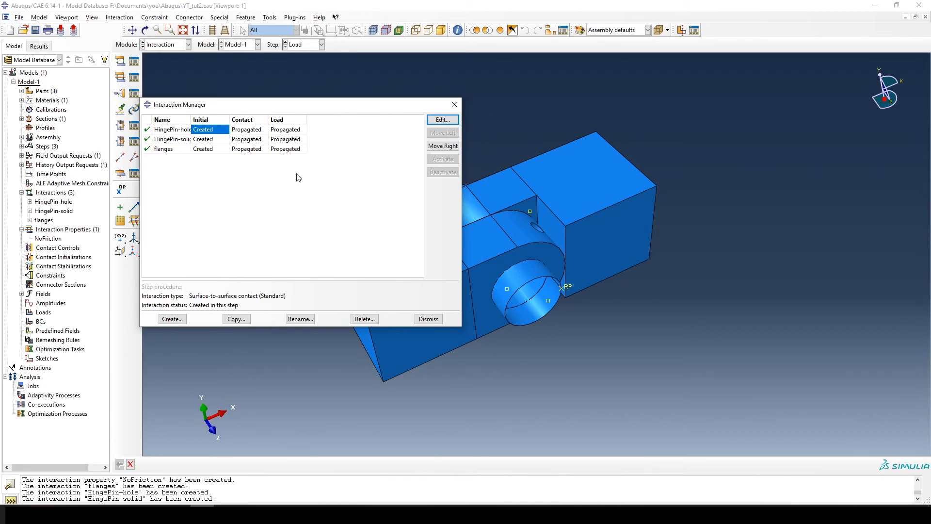
# Step: Start a surface-to-surface contact (Standard) interaction named MHingePin-hole in the Initial step
pyautogui.click(172, 318)
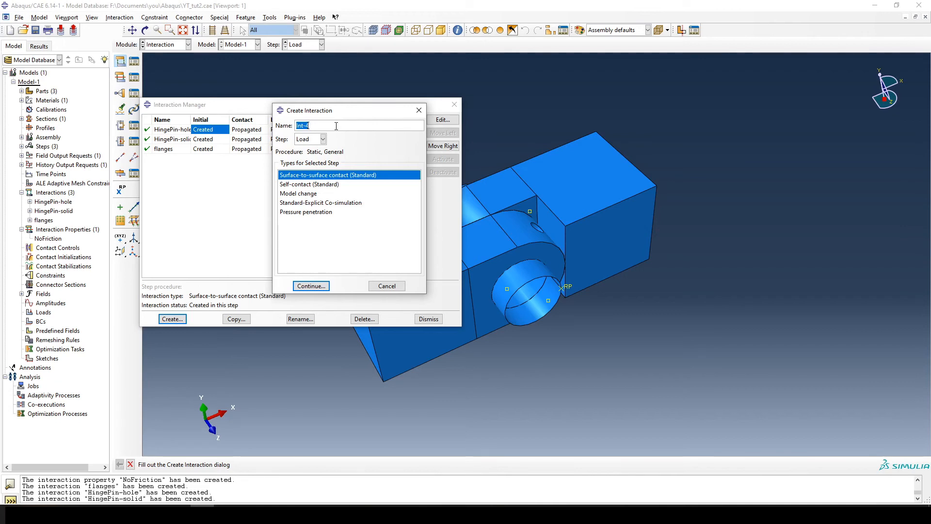
pyautogui.write('MHingePin-hole')
pyautogui.click(322, 139)
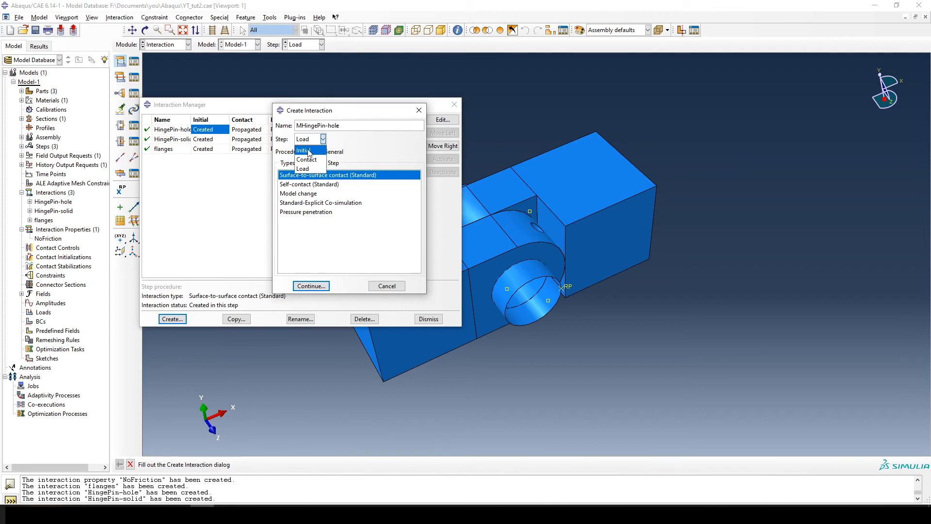
pyautogui.click(309, 151)
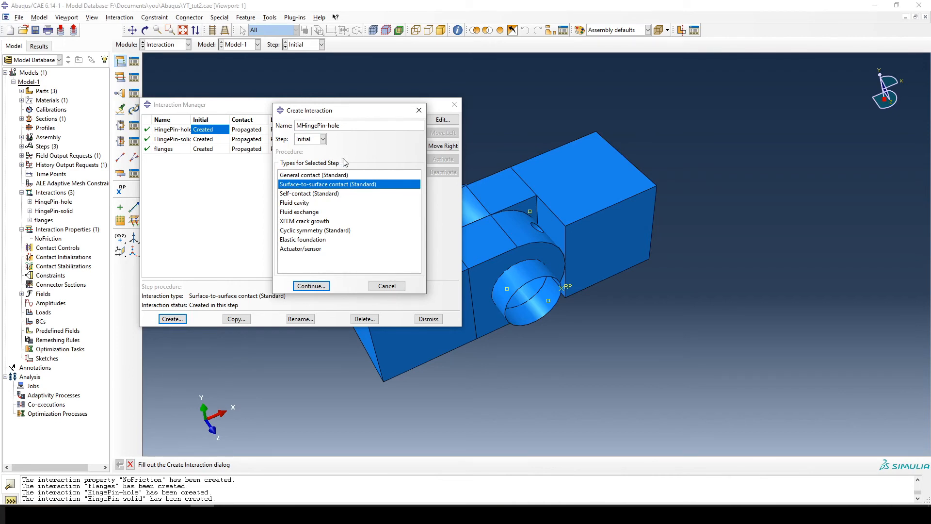
pyautogui.click(297, 194)
pyautogui.click(314, 185)
pyautogui.click(309, 285)
# Step: Enlarge the list of eligible master surfaces and turn on highlighting of selected surfaces in the viewport
pyautogui.moveTo(121, 167); pyautogui.dragTo(184, 99)
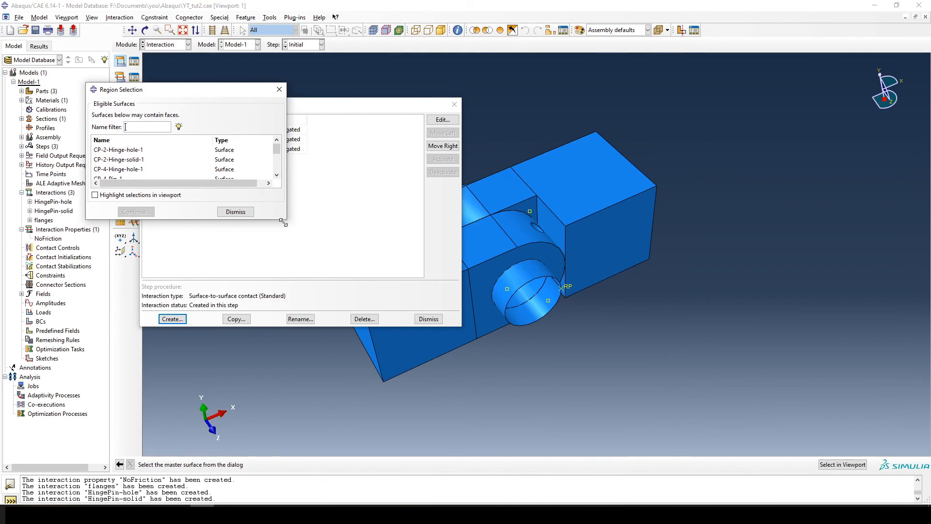
pyautogui.moveTo(286, 218); pyautogui.dragTo(324, 283)
pyautogui.moveTo(219, 100)
pyautogui.mouseDown()
pyautogui.moveTo(259, 213)
pyautogui.moveTo(257, 296)
pyautogui.moveTo(222, 129)
pyautogui.moveTo(229, 114)
pyautogui.moveTo(205, 108)
pyautogui.moveTo(227, 101)
pyautogui.mouseUp()
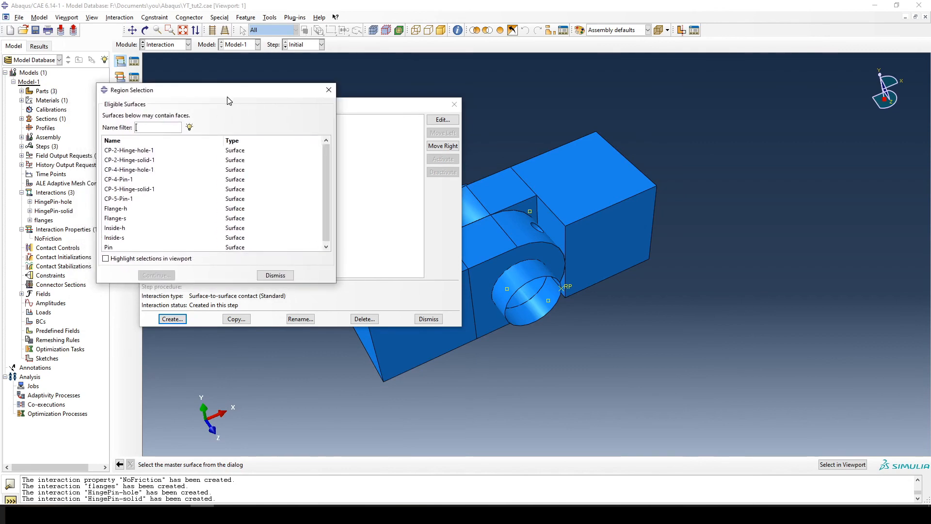
pyautogui.click(132, 160)
pyautogui.click(142, 170)
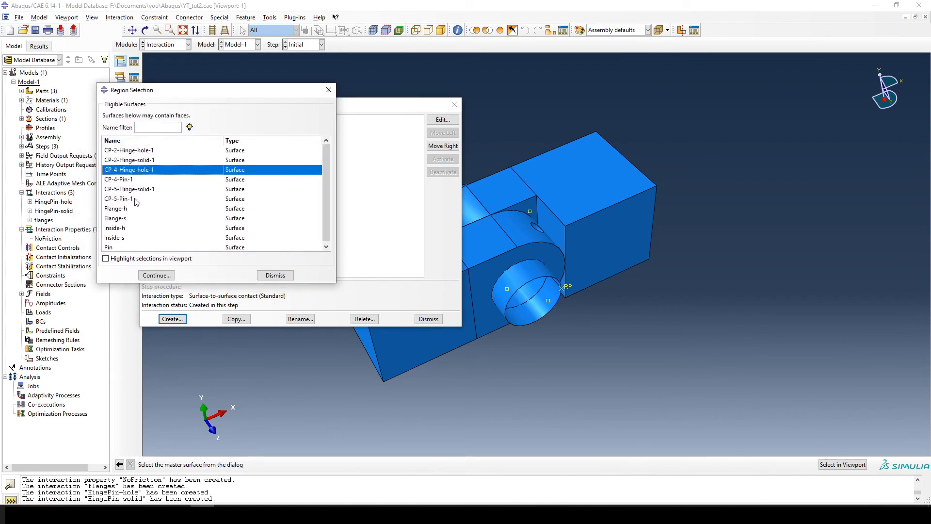
pyautogui.click(135, 199)
pyautogui.click(127, 259)
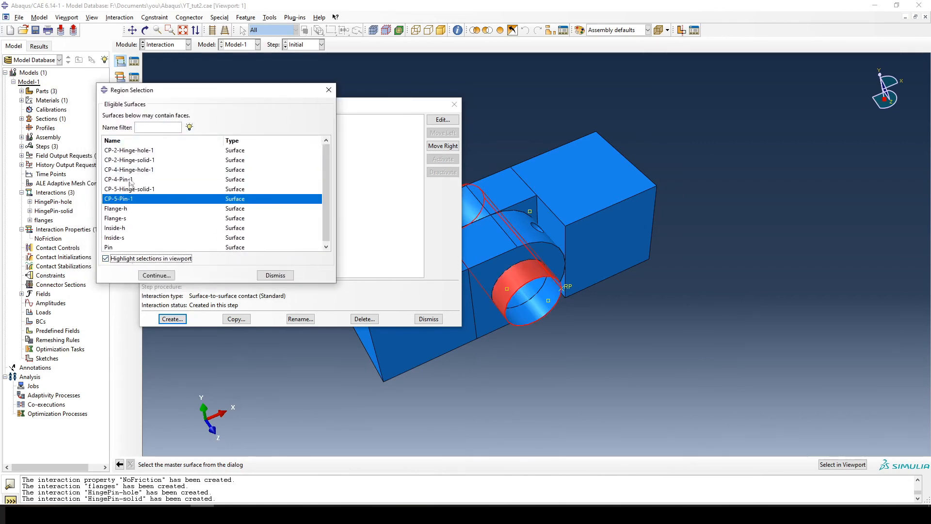
# Step: Preview several CP surfaces and Flange-s on the hinge, and move the dialogs clear of the model
pyautogui.click(119, 152)
pyautogui.click(136, 169)
pyautogui.click(141, 199)
pyautogui.click(141, 218)
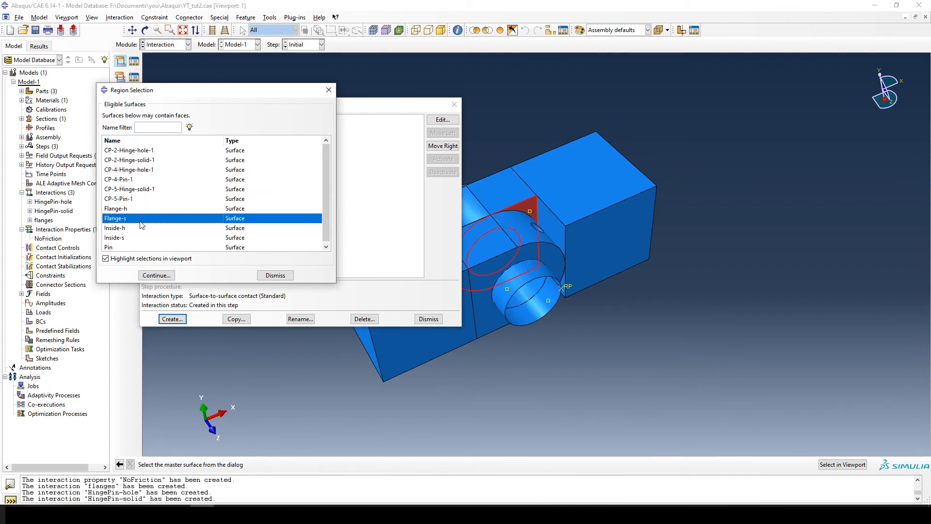
pyautogui.click(137, 158)
pyautogui.click(347, 112)
pyautogui.moveTo(349, 114); pyautogui.dragTo(873, 295)
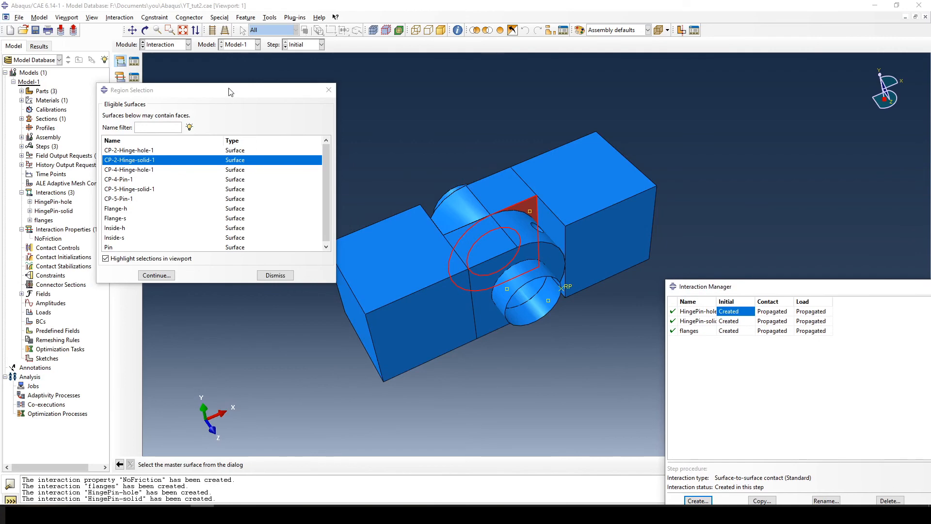
pyautogui.moveTo(232, 91); pyautogui.dragTo(233, 53)
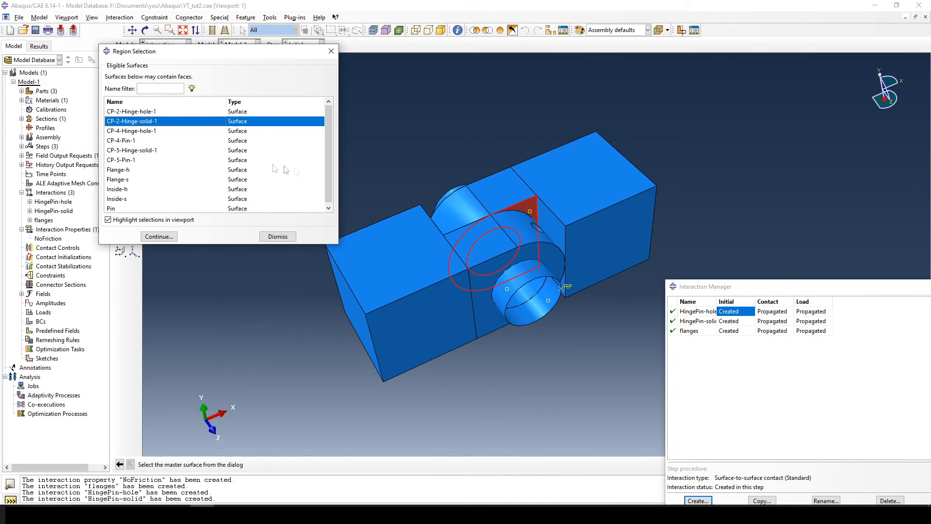
# Step: Preview the eligible CP, Flange-h, Inside-h and Pin surfaces on the hinge to identify candidates for the master surface
pyautogui.click(131, 112)
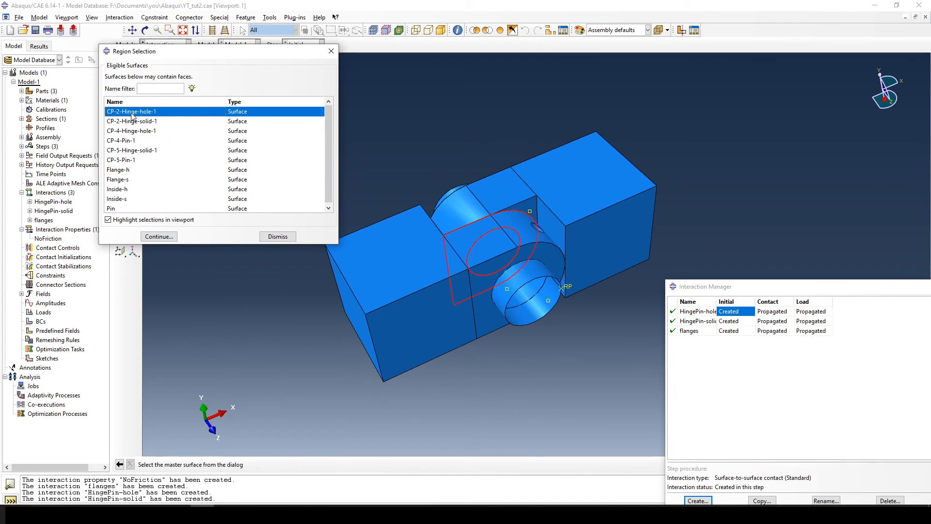
pyautogui.click(128, 160)
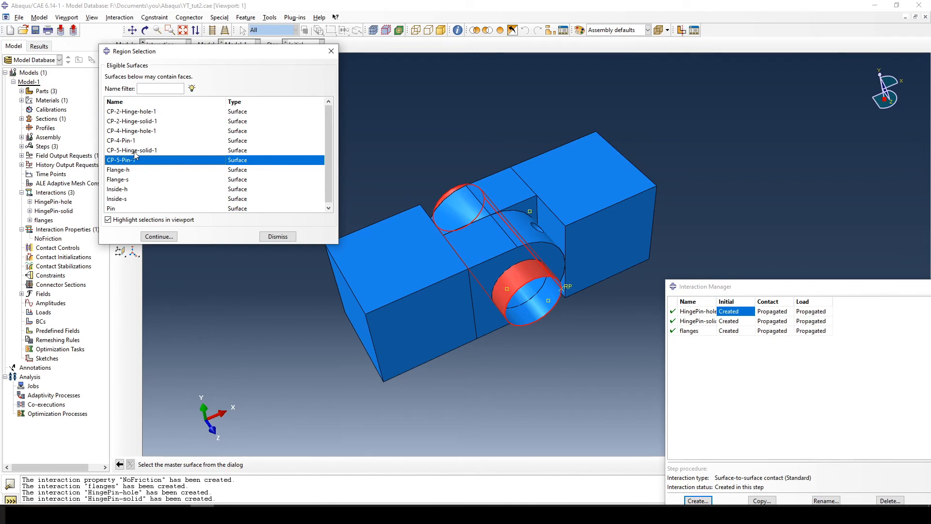
pyautogui.click(134, 152)
pyautogui.click(138, 131)
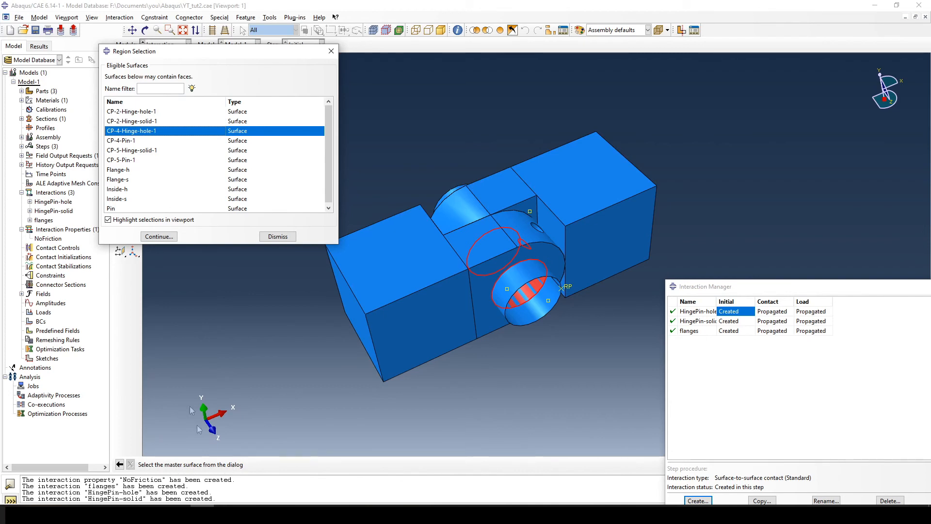
pyautogui.click(143, 122)
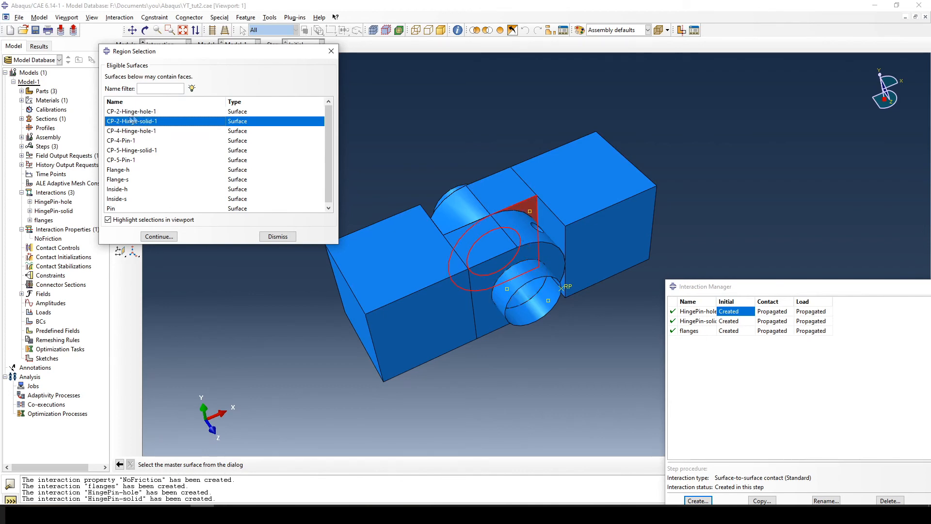
pyautogui.click(129, 142)
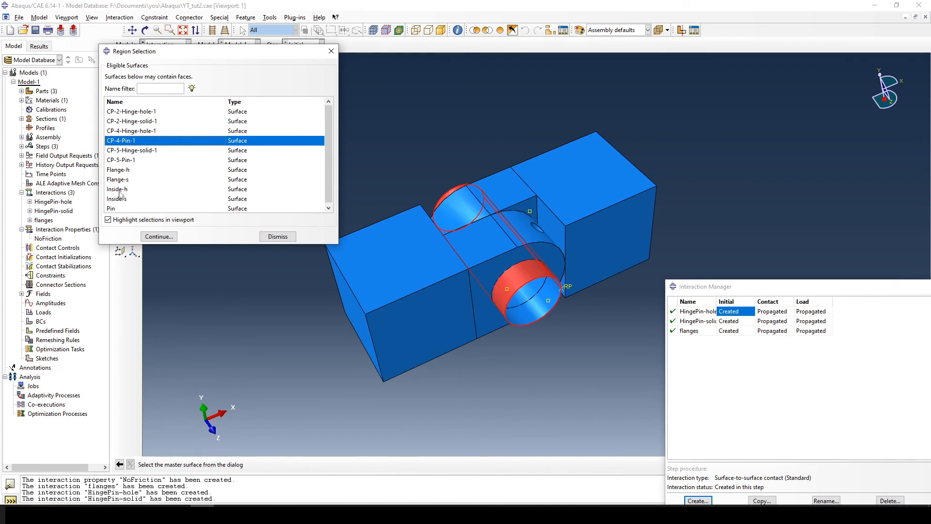
pyautogui.click(123, 207)
pyautogui.click(123, 189)
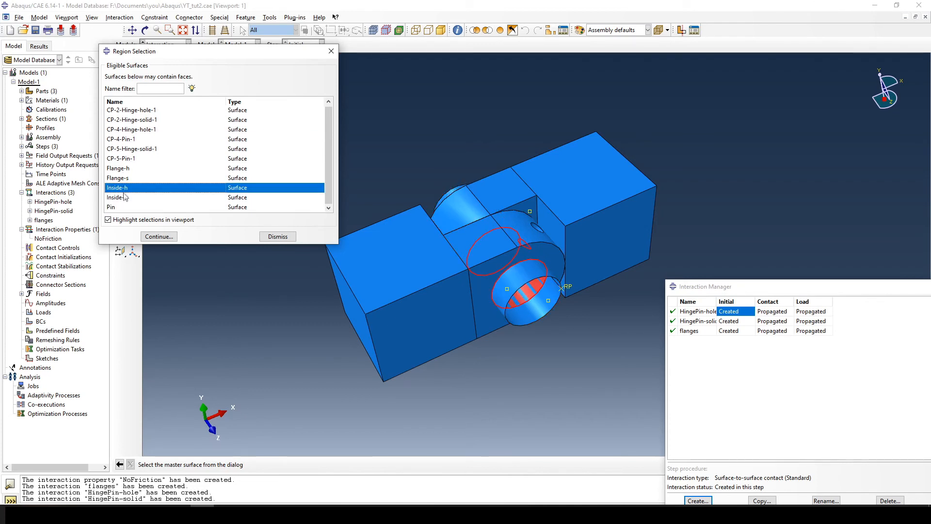
pyautogui.click(145, 169)
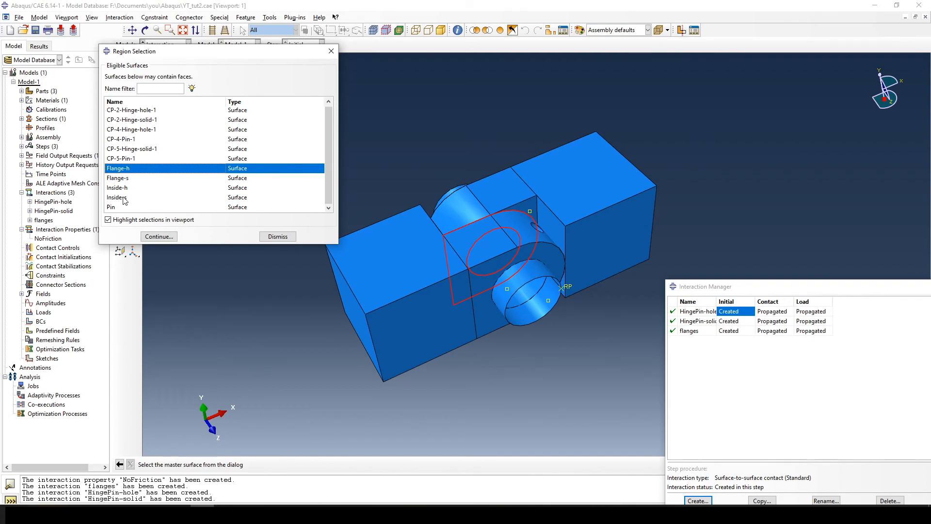
pyautogui.click(141, 110)
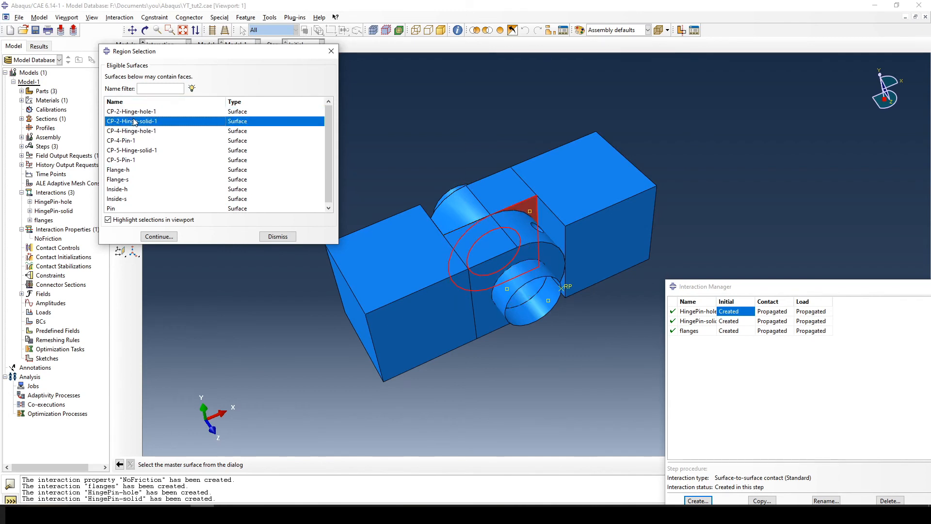
# Step: Assign the Pin surface as master and the Inside-h surface as slave for the MHingePin-hole contact
pyautogui.click(122, 208)
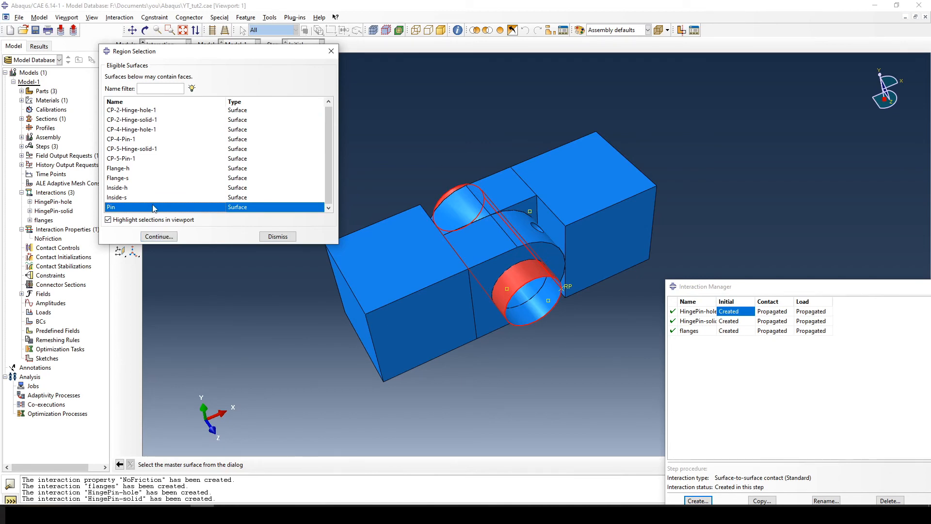
pyautogui.click(160, 237)
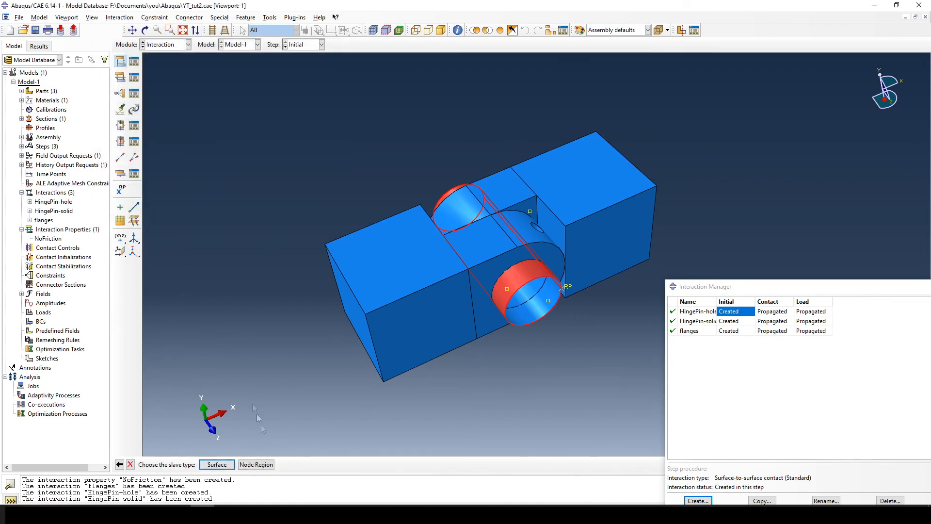
pyautogui.click(217, 465)
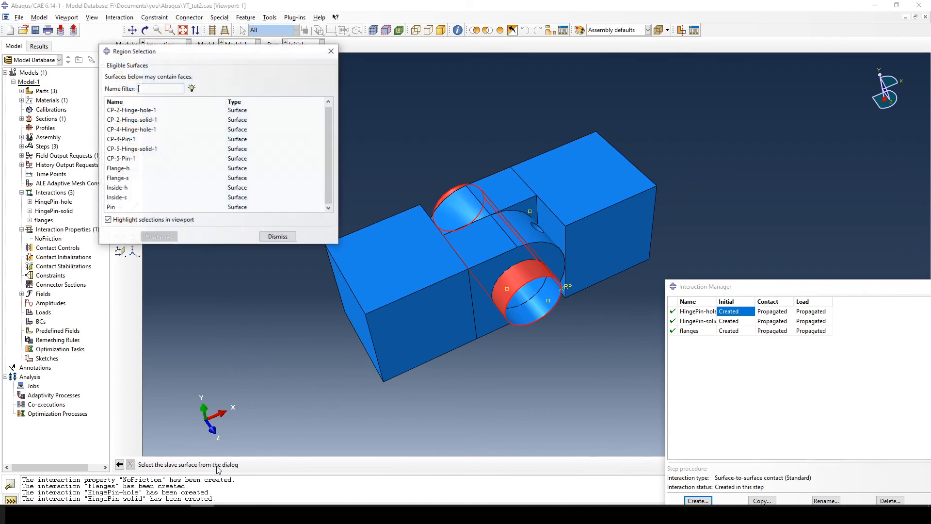
pyautogui.click(124, 189)
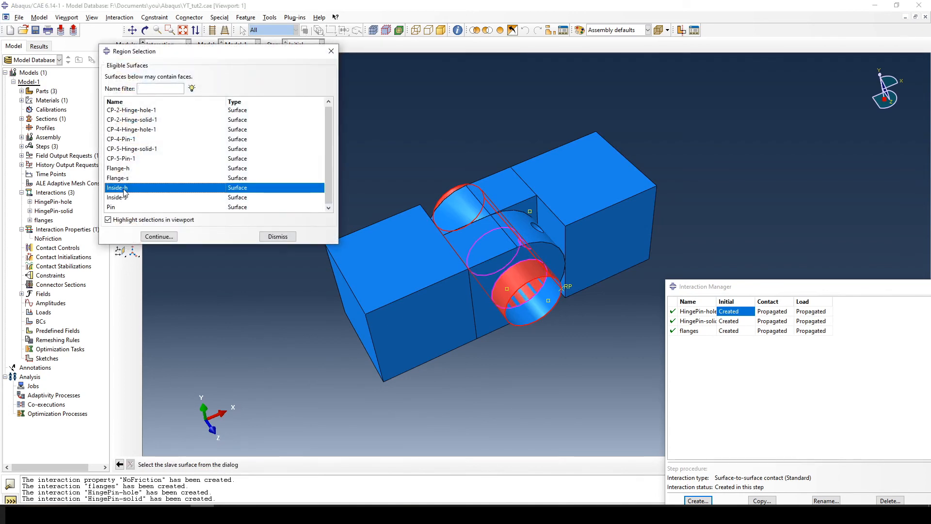
pyautogui.click(159, 237)
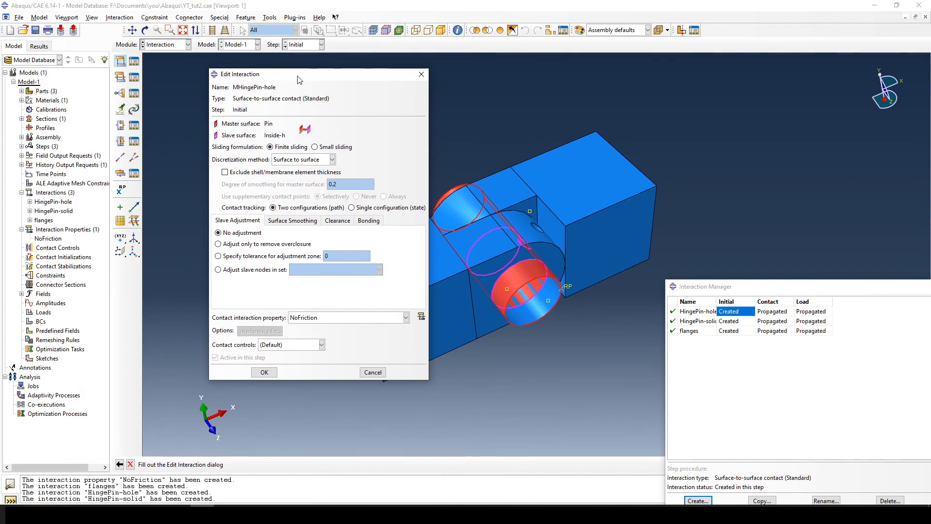
# Step: Try Node to surface discretization for MHingePin-hole, return it to Surface to surface, and create the interaction
pyautogui.moveTo(300, 77); pyautogui.dragTo(263, 82)
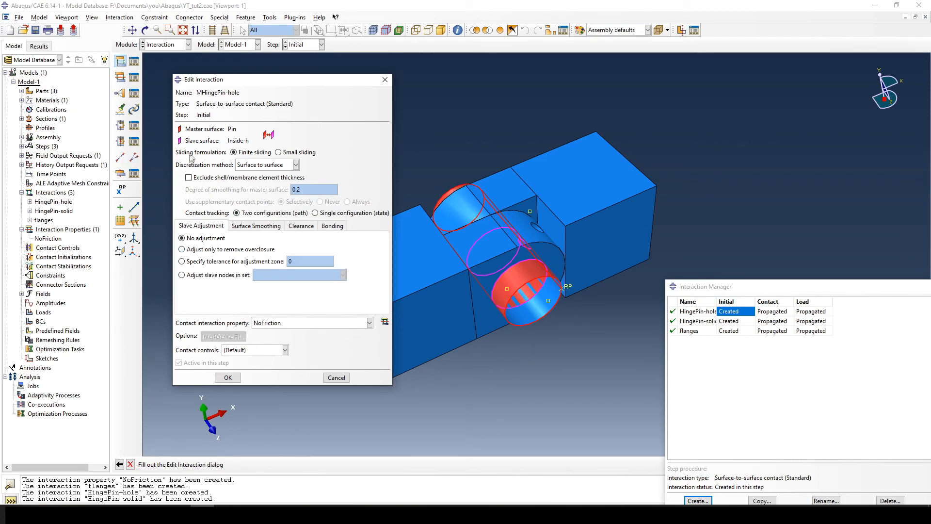
pyautogui.click(270, 167)
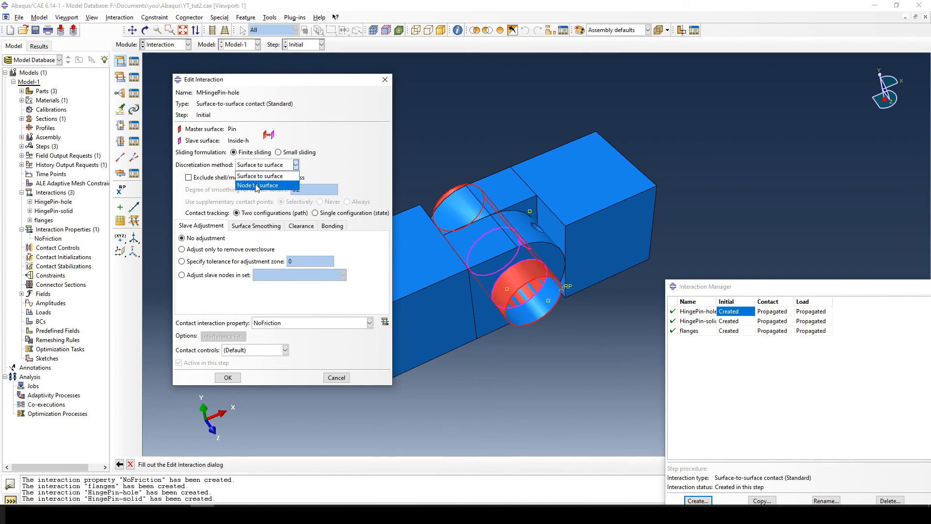
pyautogui.click(257, 186)
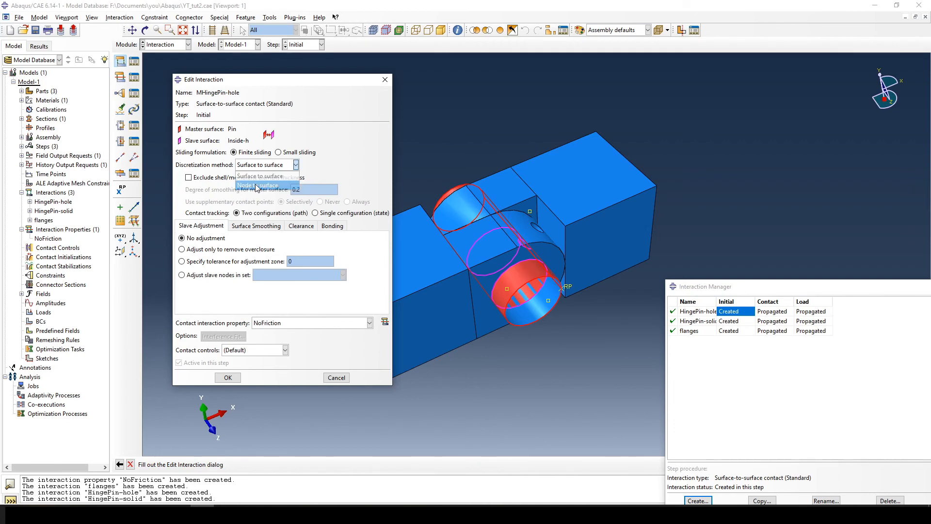
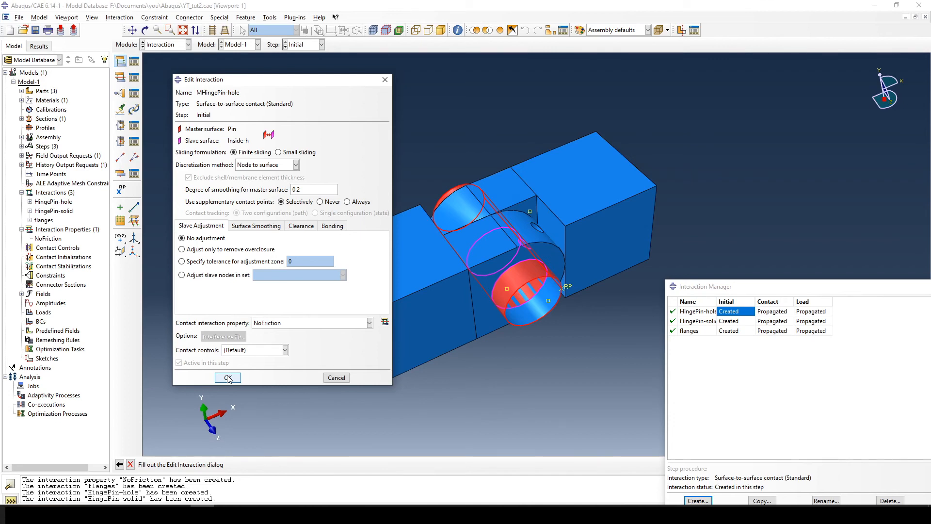
pyautogui.click(250, 166)
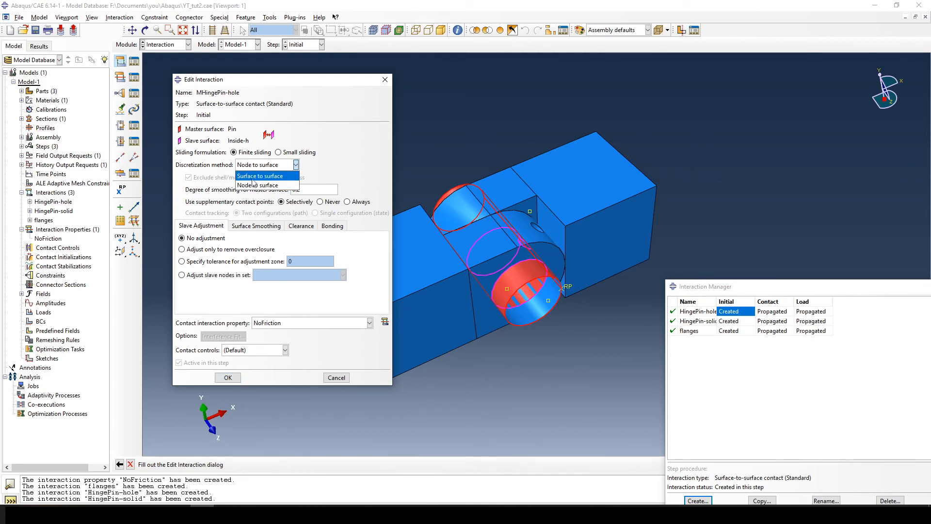
pyautogui.click(254, 177)
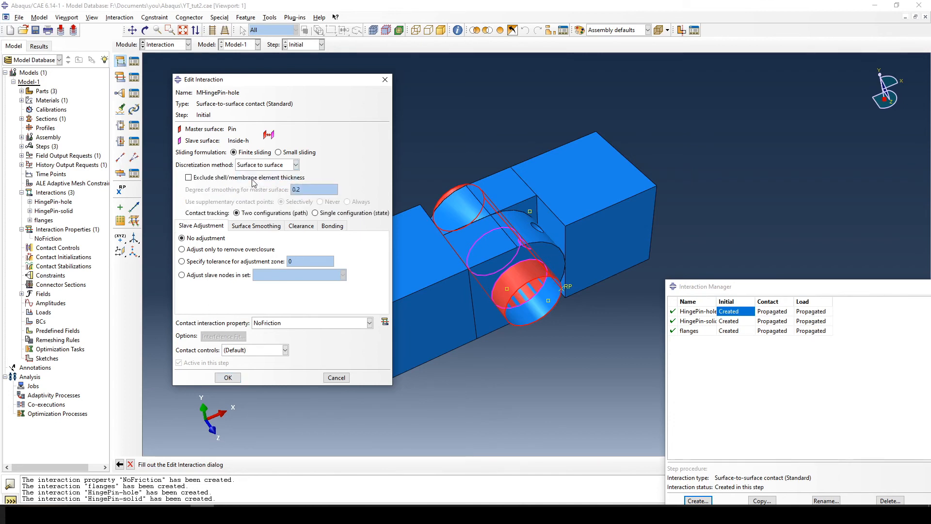
pyautogui.click(228, 378)
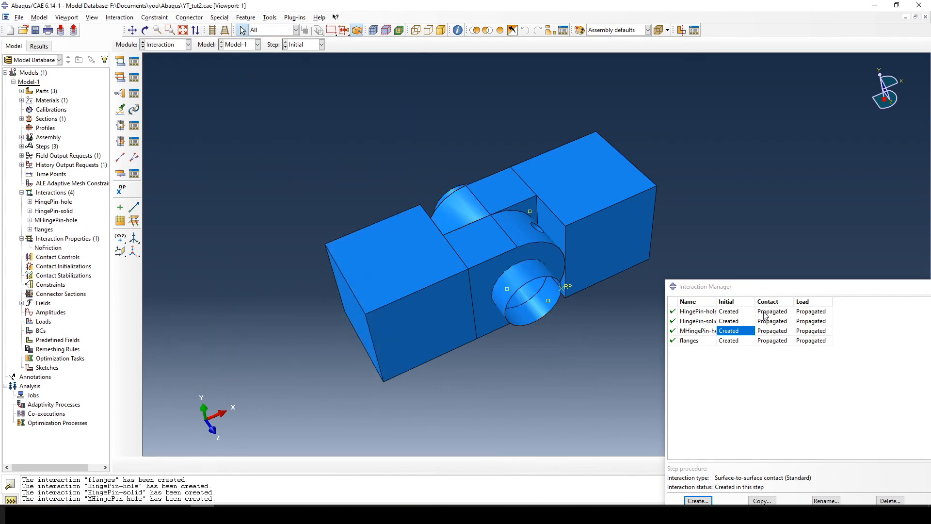
# Step: Start a surface-to-surface contact (Standard) interaction named MHingePin-solid in the Initial step
pyautogui.moveTo(710, 287); pyautogui.dragTo(759, 191)
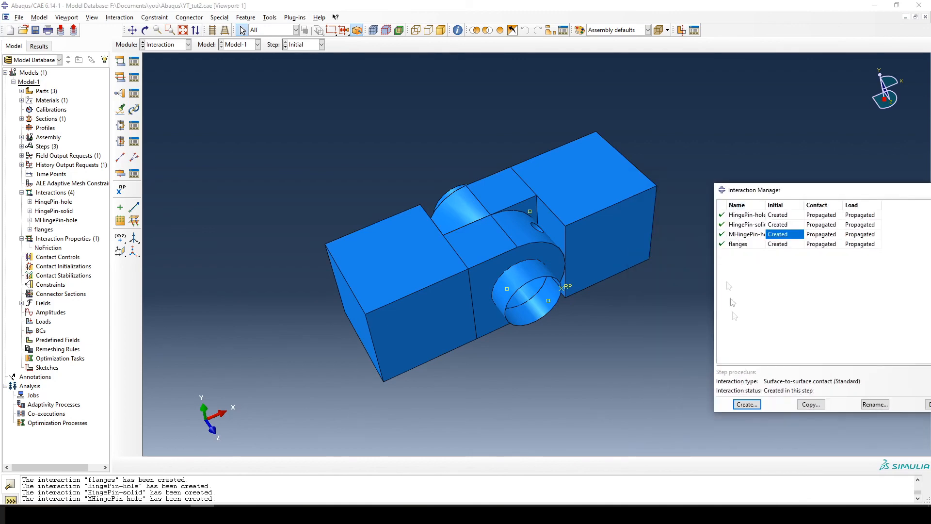
pyautogui.click(744, 404)
pyautogui.moveTo(332, 112); pyautogui.dragTo(239, 99)
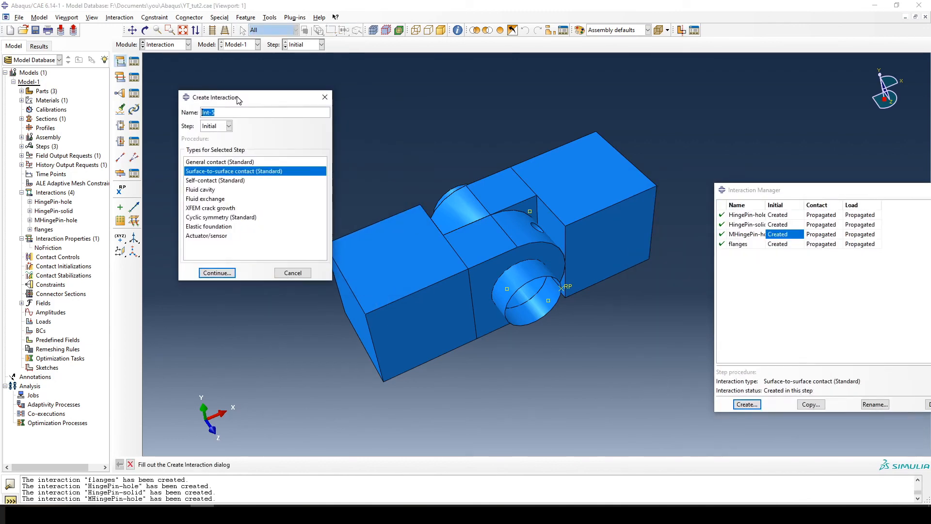
pyautogui.click(230, 112)
pyautogui.doubleClick(229, 112)
pyautogui.write('MHingePin-solid')
pyautogui.click(216, 273)
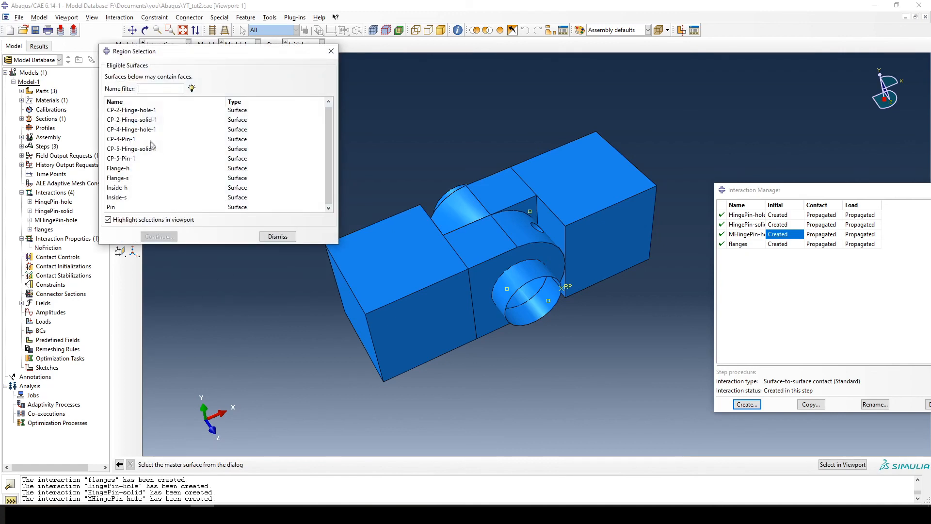
# Step: Create the MHingePin-solid contact with Pin as master surface, Inside-s as slave surface and the NoFriction property
pyautogui.click(118, 209)
pyautogui.click(159, 237)
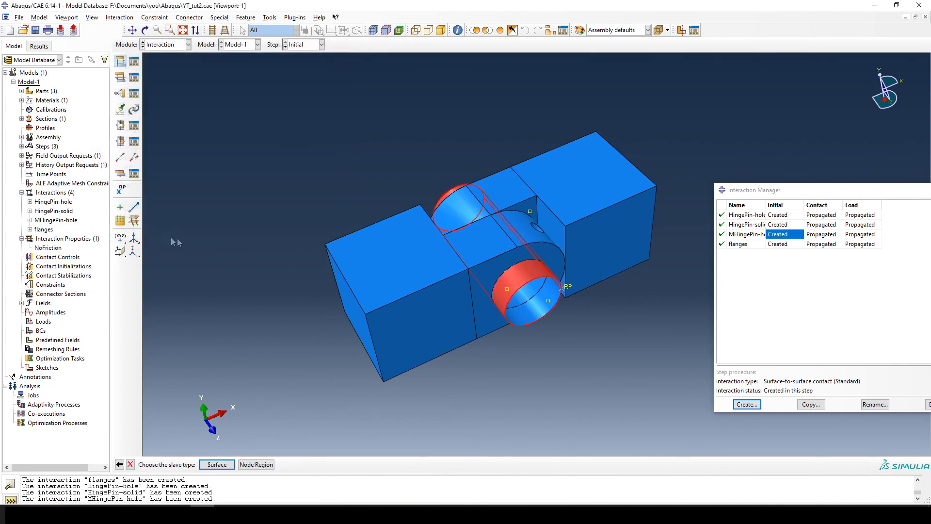
pyautogui.click(219, 464)
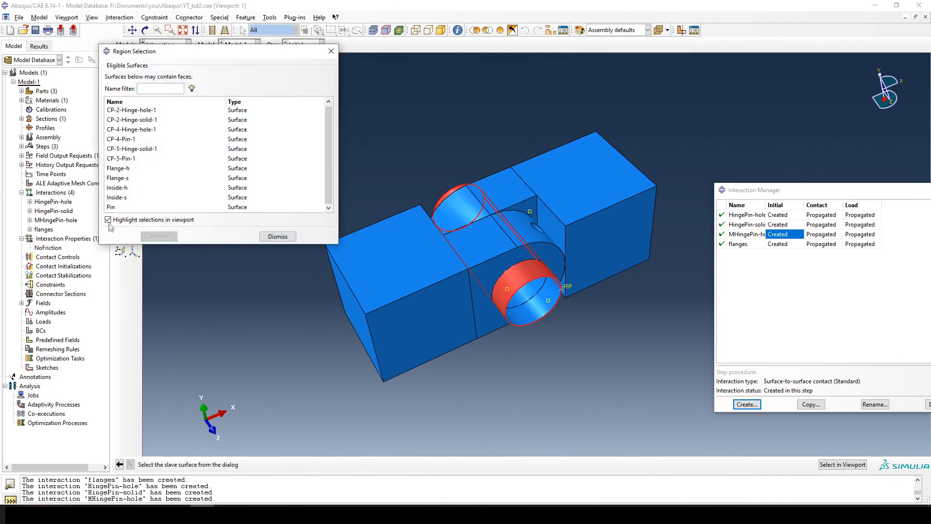
pyautogui.click(121, 198)
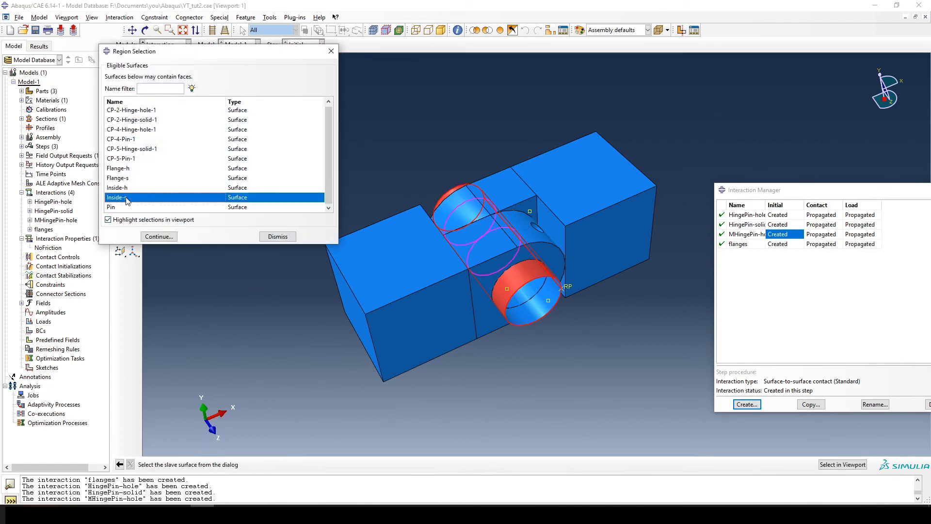
pyautogui.click(159, 237)
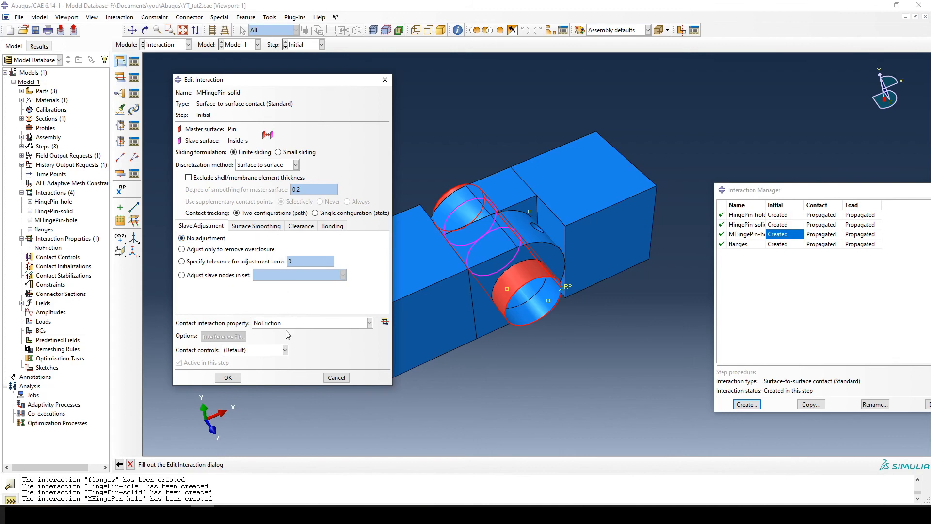
pyautogui.click(303, 323)
pyautogui.click(302, 324)
pyautogui.click(226, 378)
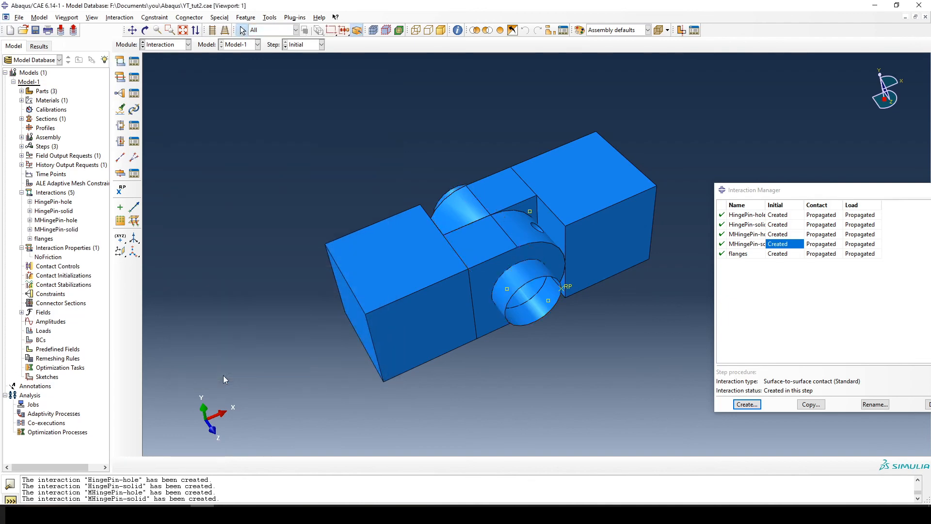
# Step: Start a surface-to-surface contact (Standard) interaction named Mflanges in the Initial step
pyautogui.click(746, 405)
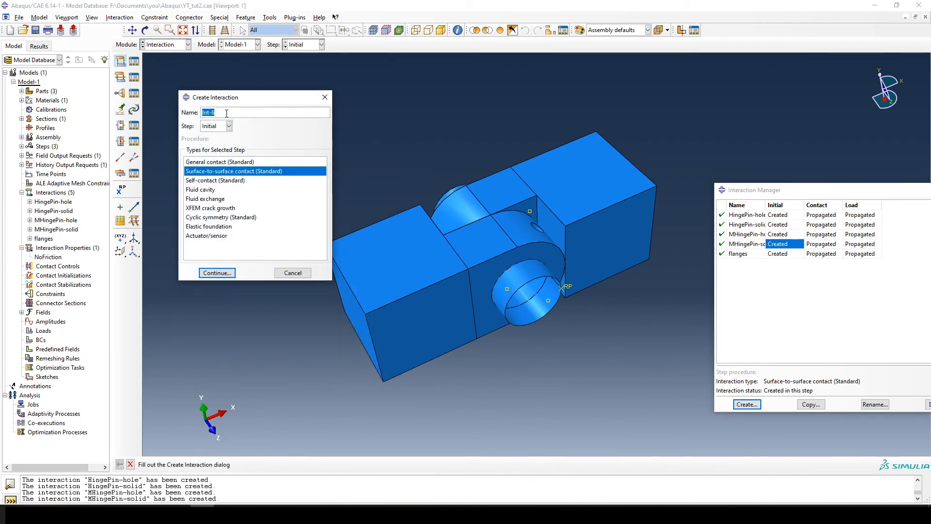
pyautogui.write('MFlaflanges')
pyautogui.click(214, 273)
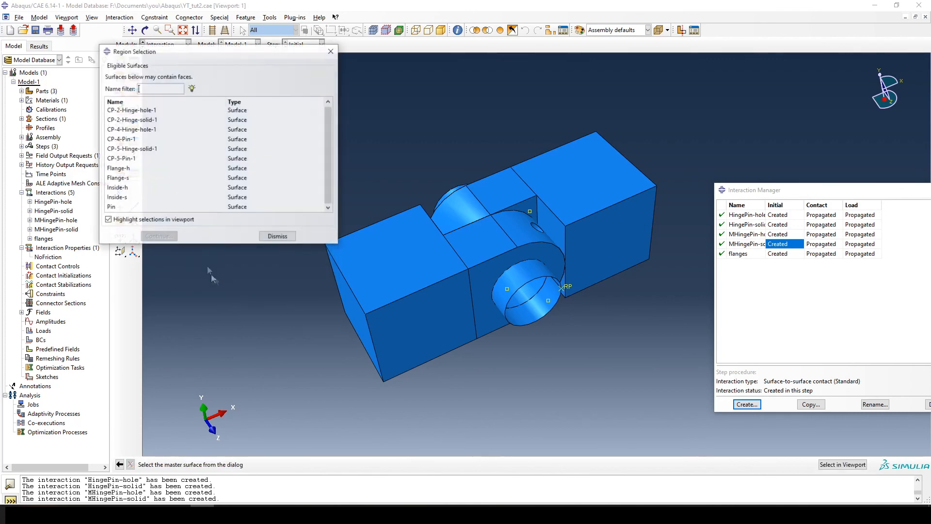
# Step: Assign Flange-h as the master surface and Flange-s as the slave surface of the Mflanges contact
pyautogui.click(129, 170)
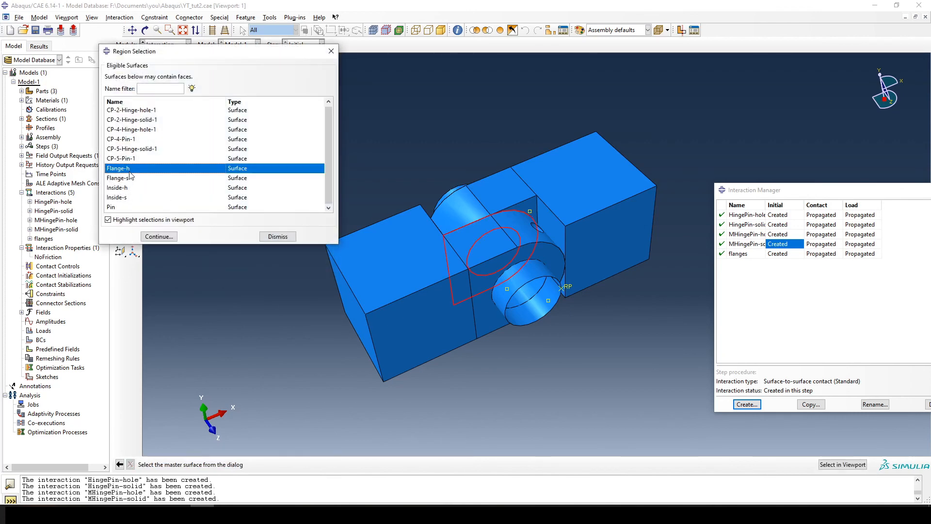
pyautogui.click(159, 236)
pyautogui.click(218, 465)
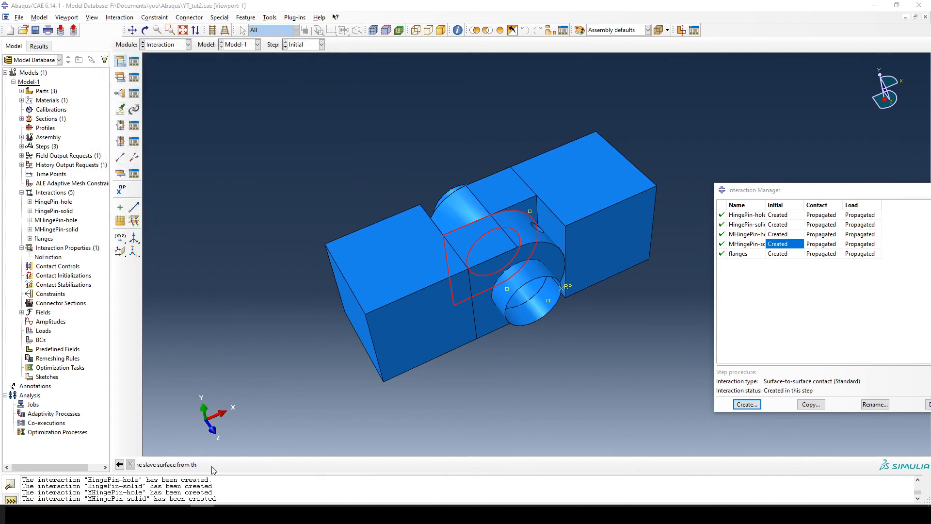
pyautogui.click(126, 179)
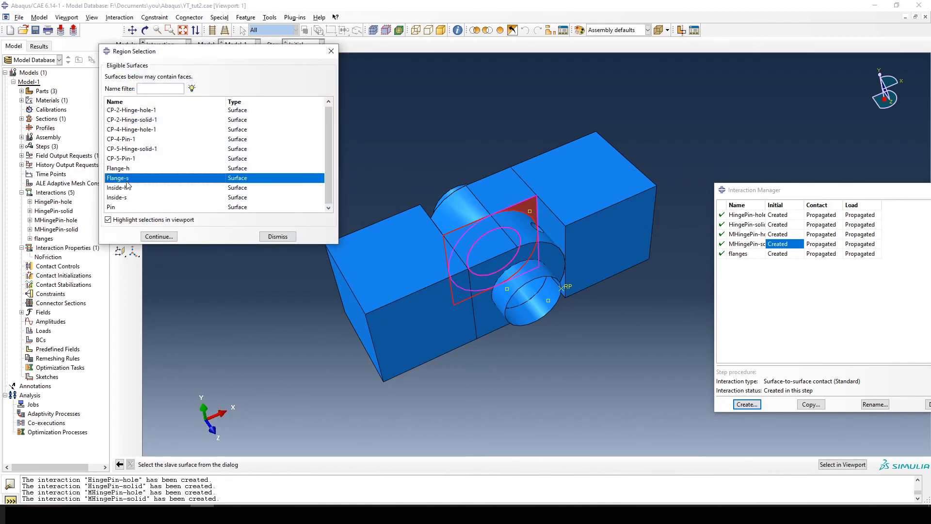
pyautogui.click(163, 237)
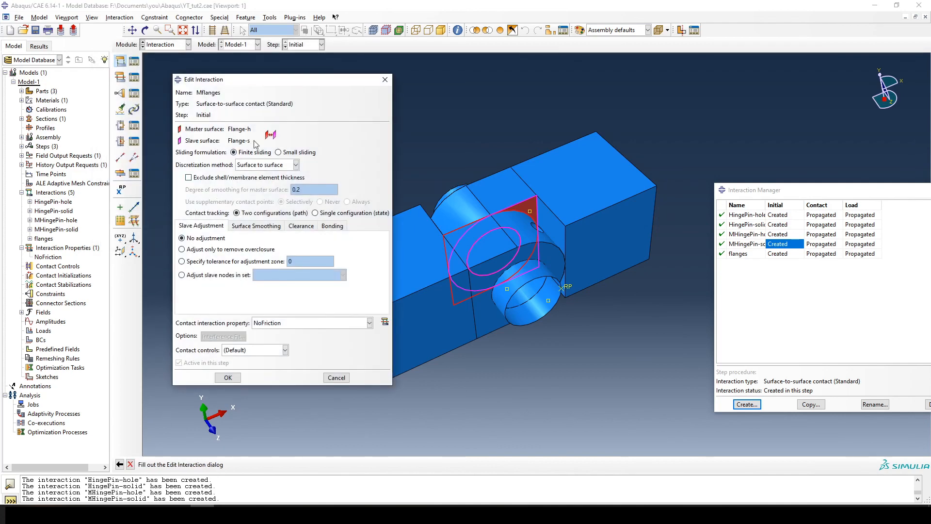
# Step: Try swapping the Mflanges surfaces, restore Flange-h as master, and create the interaction with the NoFriction property, closing the Interaction Manager
pyautogui.click(272, 134)
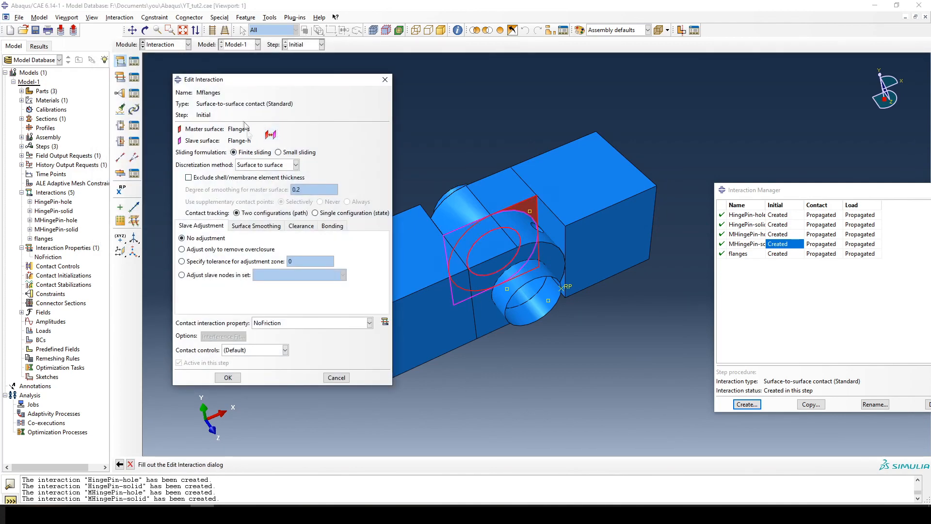
pyautogui.click(271, 136)
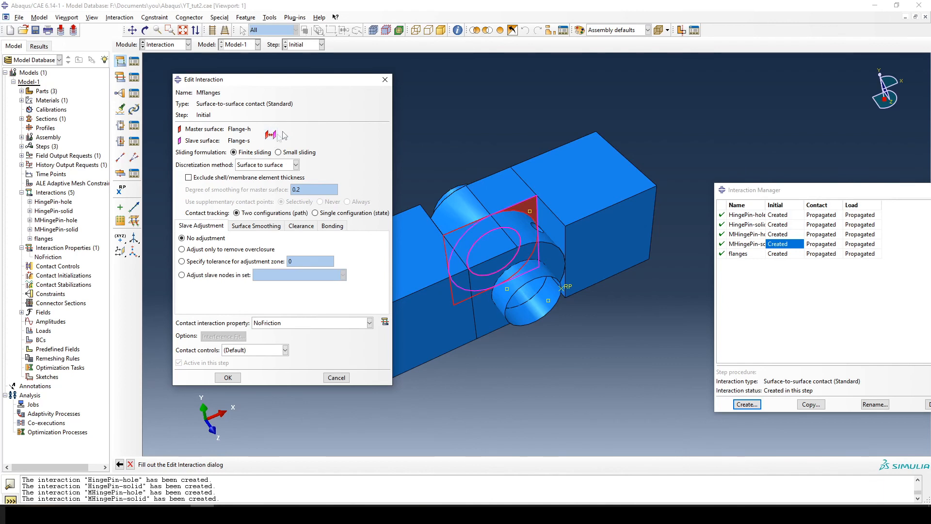
pyautogui.click(272, 136)
pyautogui.click(274, 136)
pyautogui.click(224, 377)
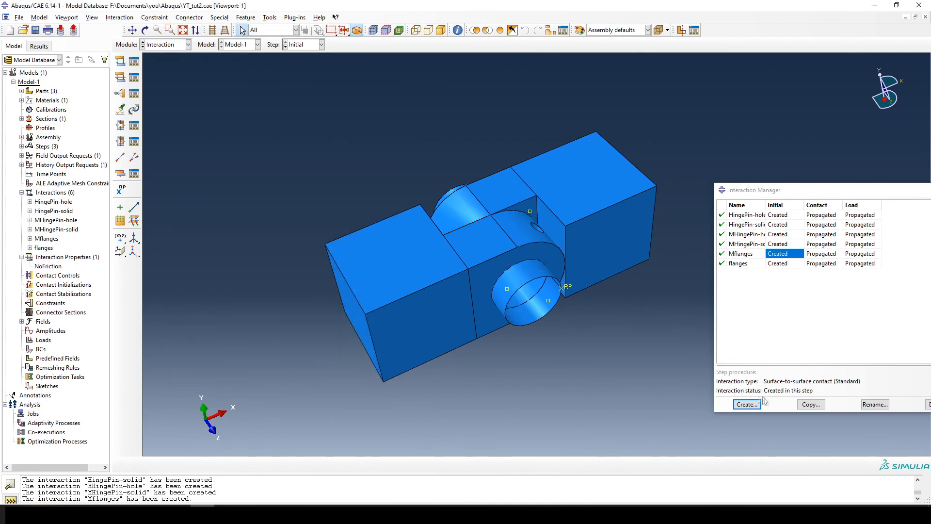
pyautogui.moveTo(784, 191); pyautogui.dragTo(418, 111)
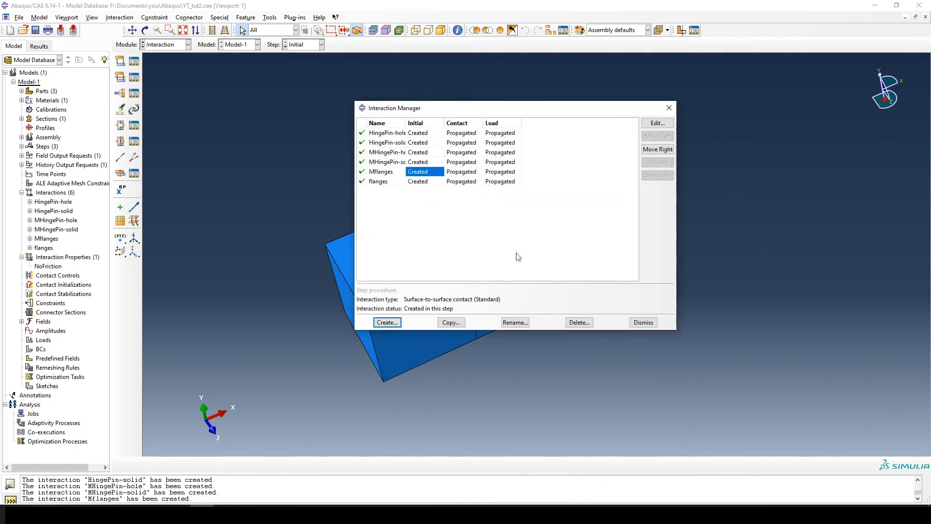
pyautogui.click(644, 323)
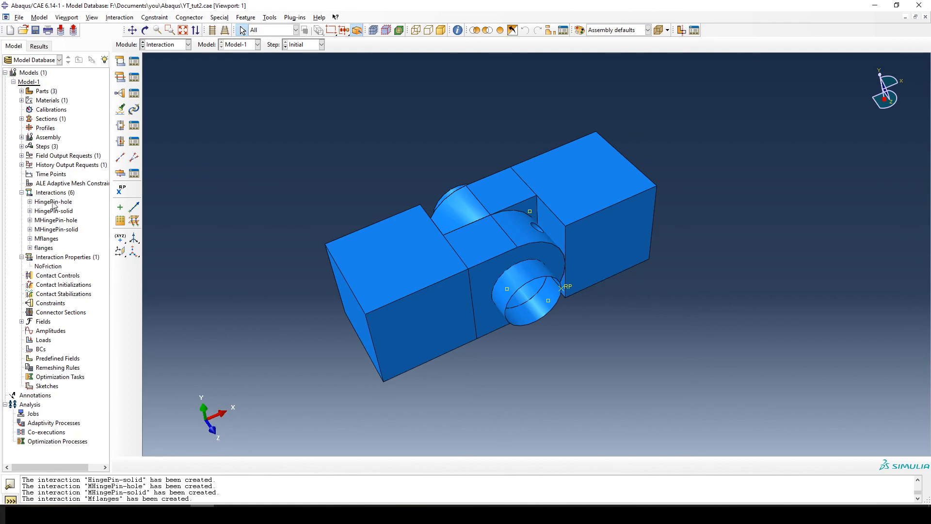
# Step: Suppress the manually defined interactions MHingePin-hole, MHingePin-solid and Mflanges
pyautogui.click(48, 221)
pyautogui.rightClick(48, 223)
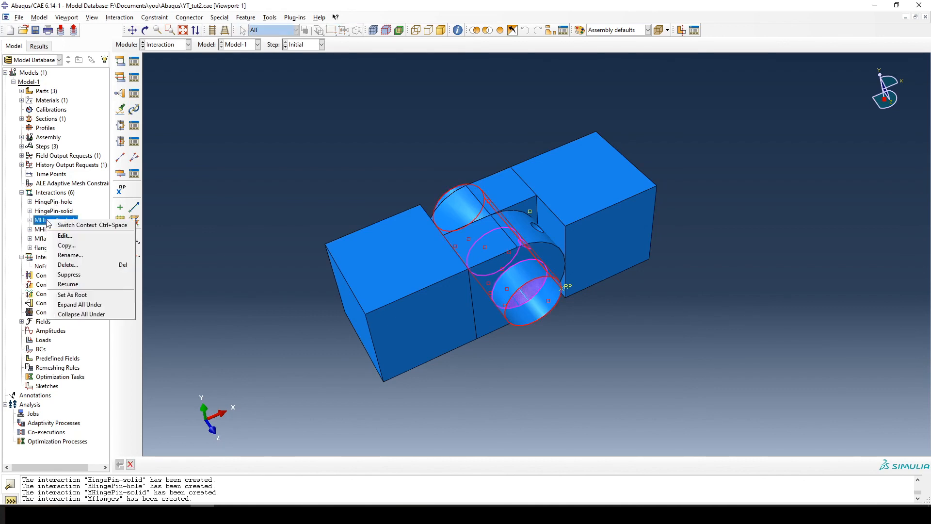
pyautogui.click(68, 274)
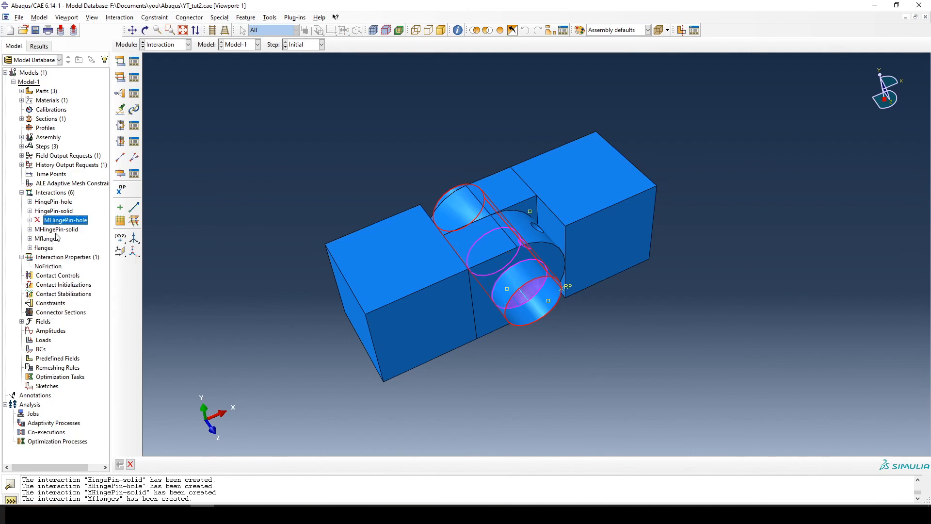
pyautogui.rightClick(56, 229)
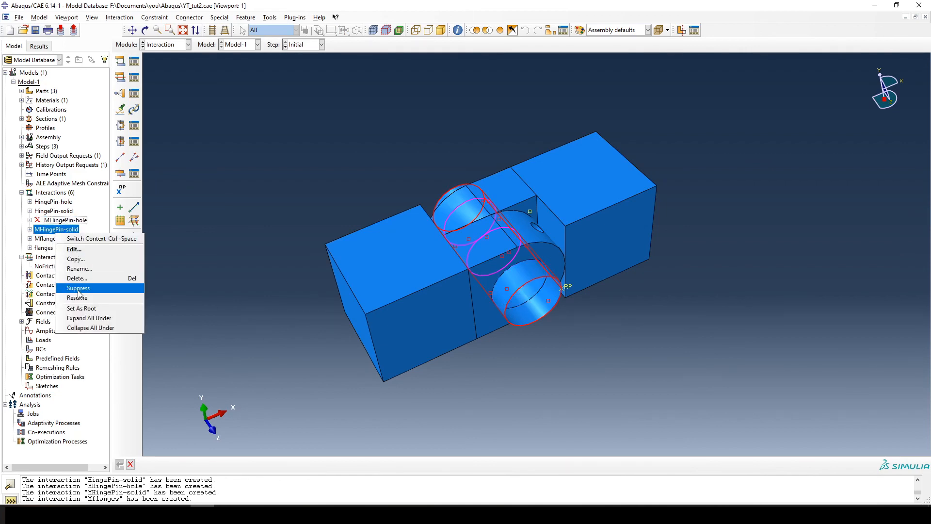
pyautogui.click(78, 283)
pyautogui.rightClick(49, 239)
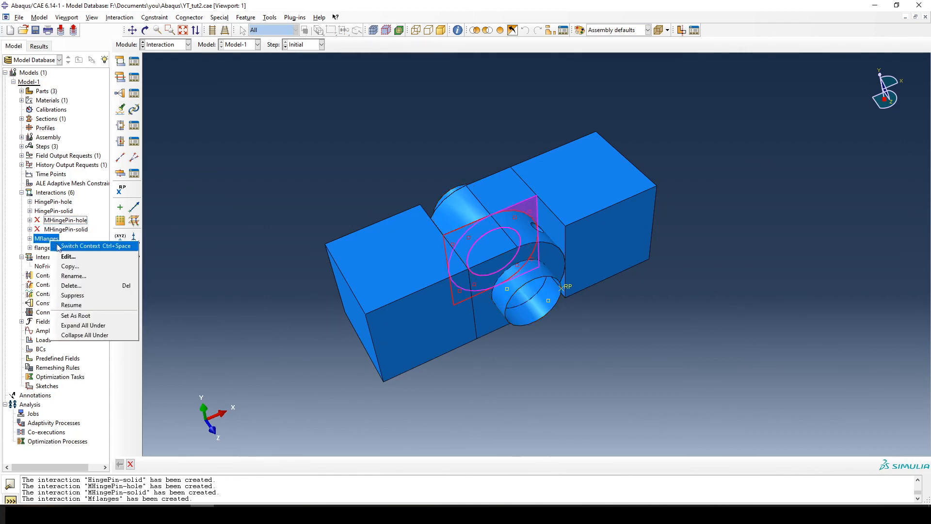
pyautogui.click(72, 294)
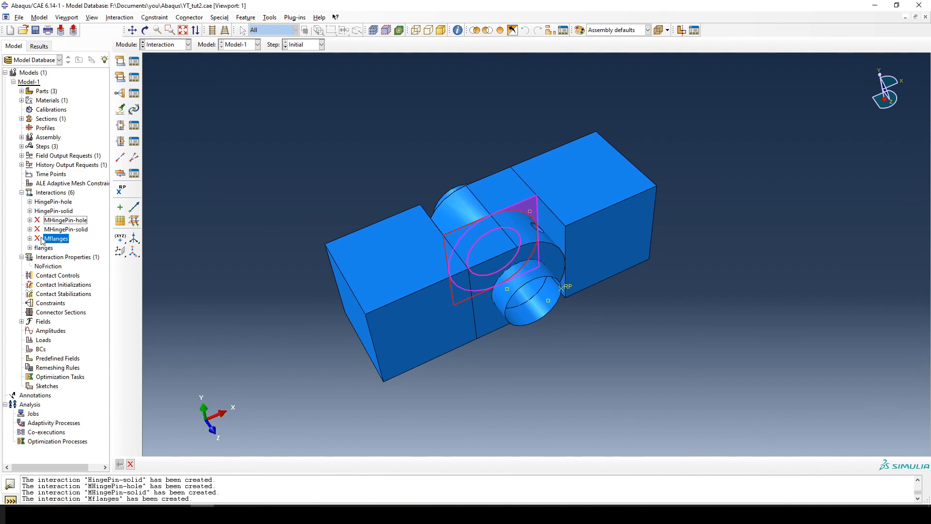
# Step: Resume the suppressed MHingePin-hole interaction and suppress it again
pyautogui.rightClick(59, 222)
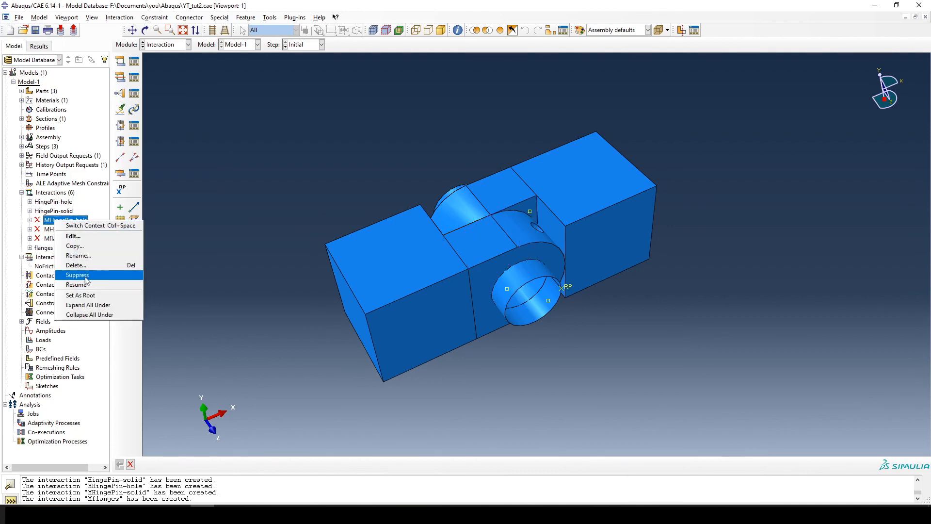
pyautogui.click(87, 281)
pyautogui.rightClick(74, 219)
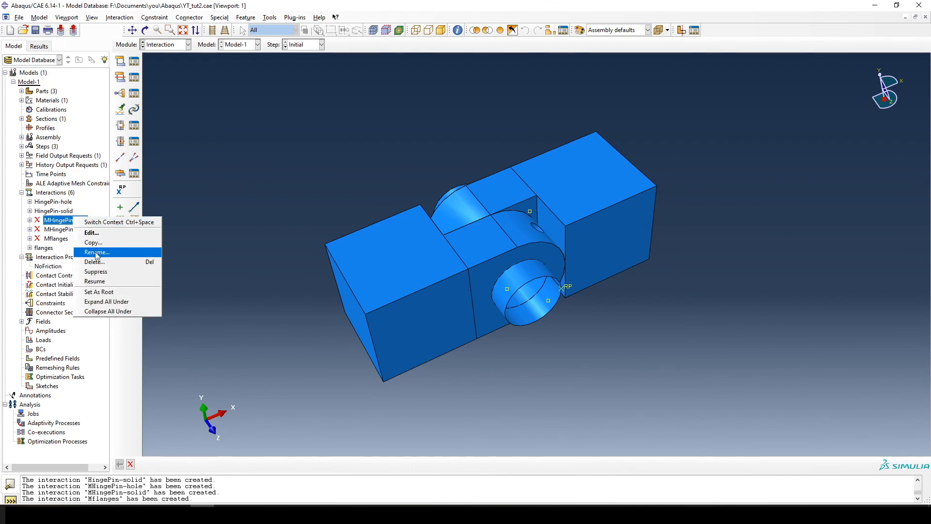
pyautogui.click(102, 281)
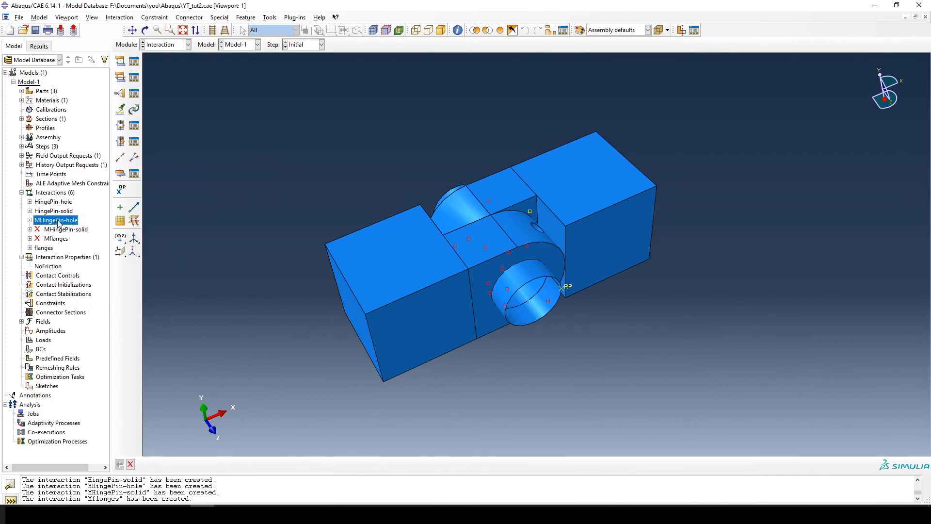
pyautogui.rightClick(57, 221)
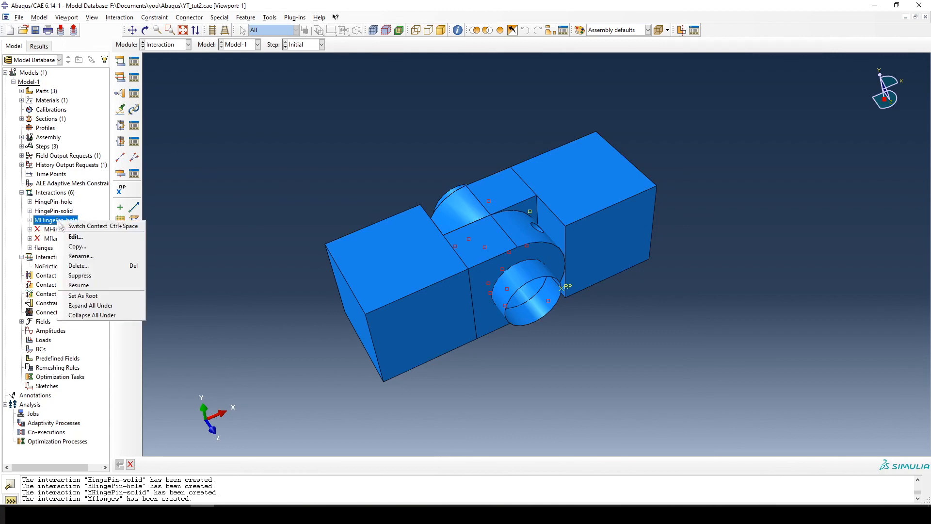
pyautogui.click(76, 275)
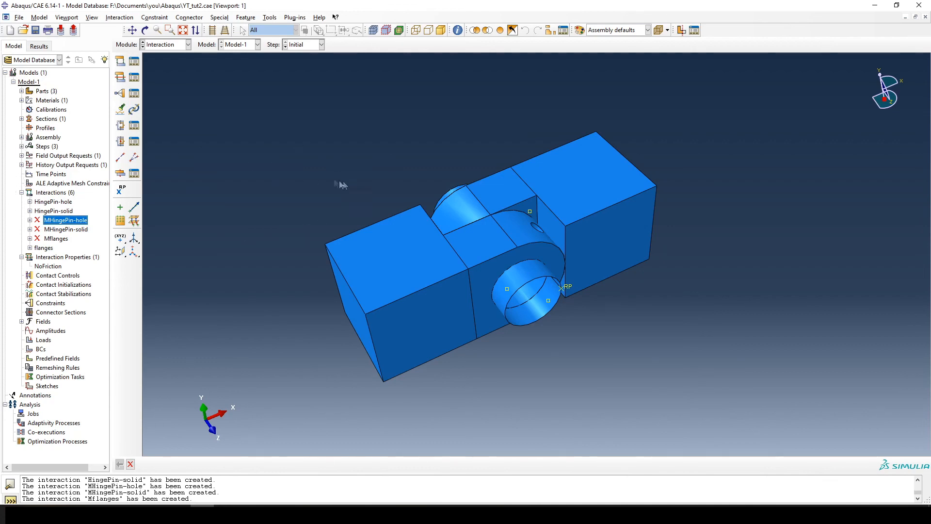
# Step: Save the model database
pyautogui.click(35, 30)
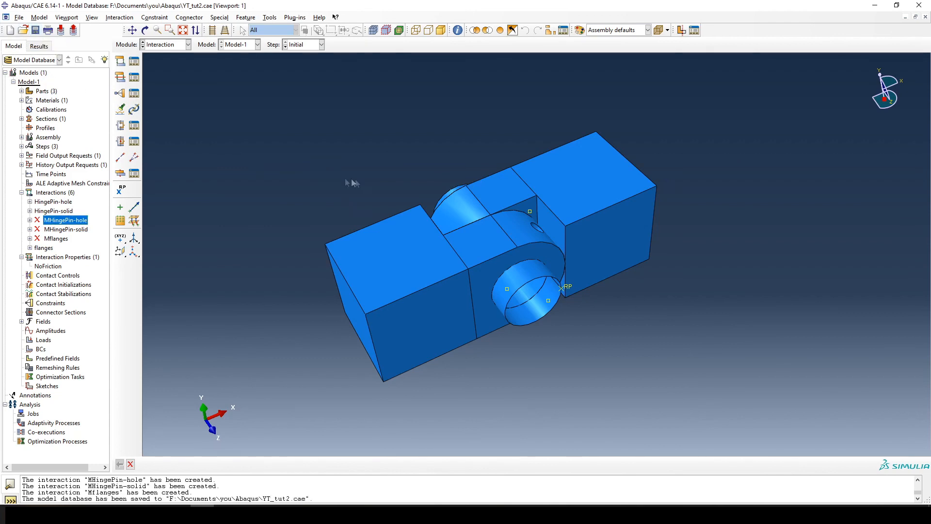